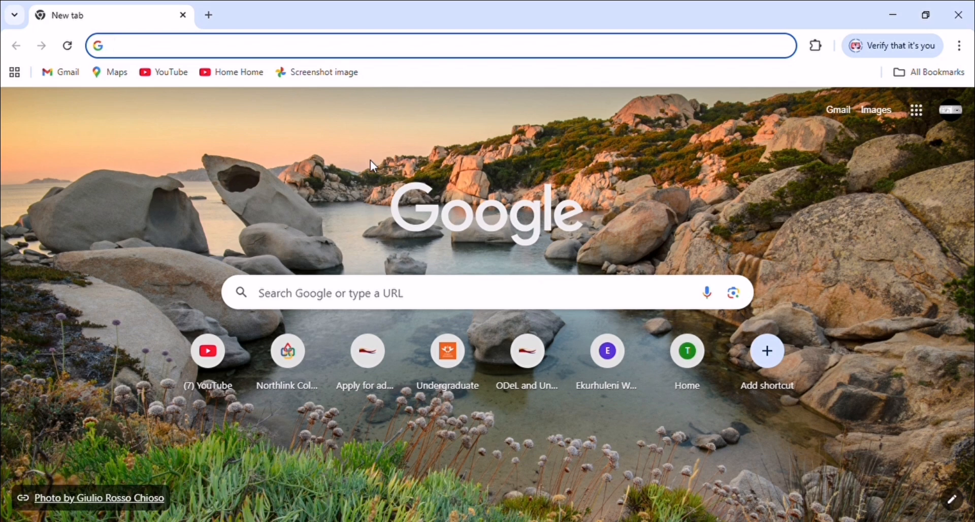
Load the How to Apply page at falsebaycollege.co.za/study-here/apply-now/ from the address-bar suggestion
text(f)
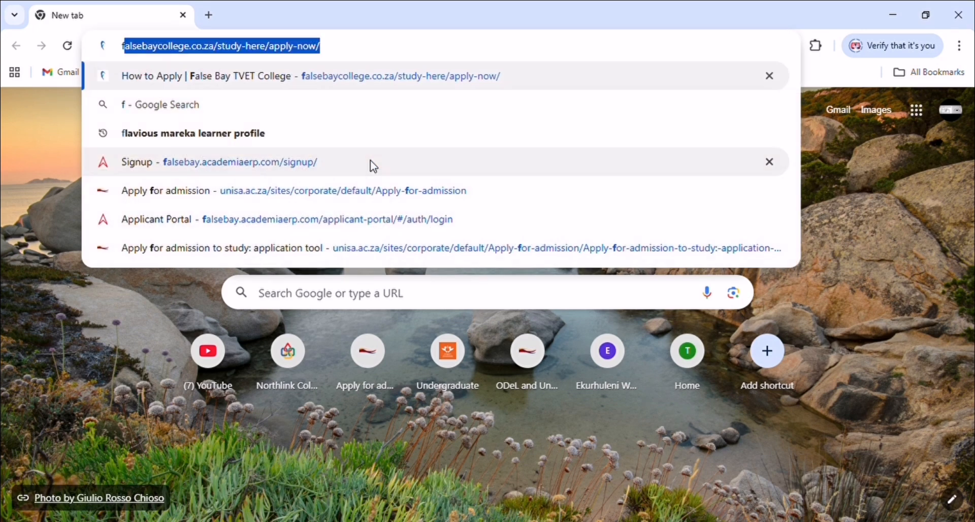
click(364, 52)
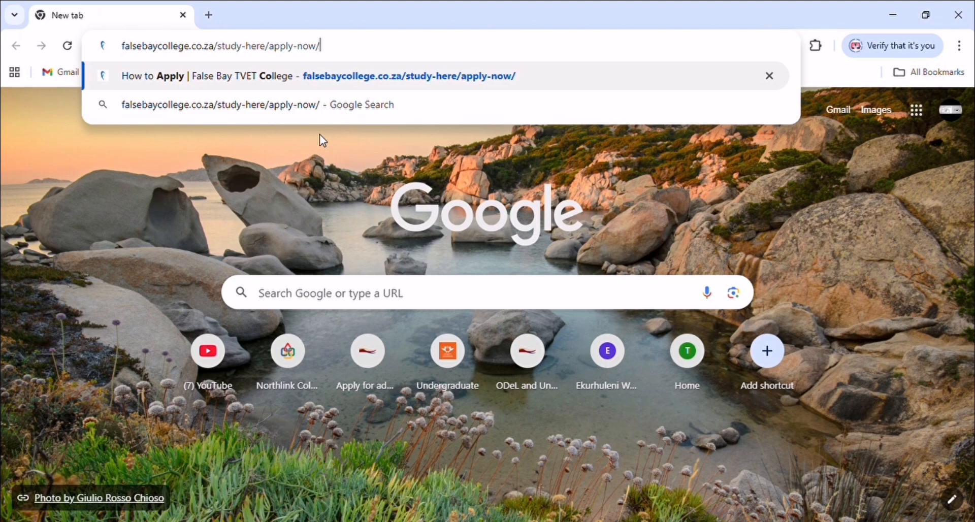
click(498, 76)
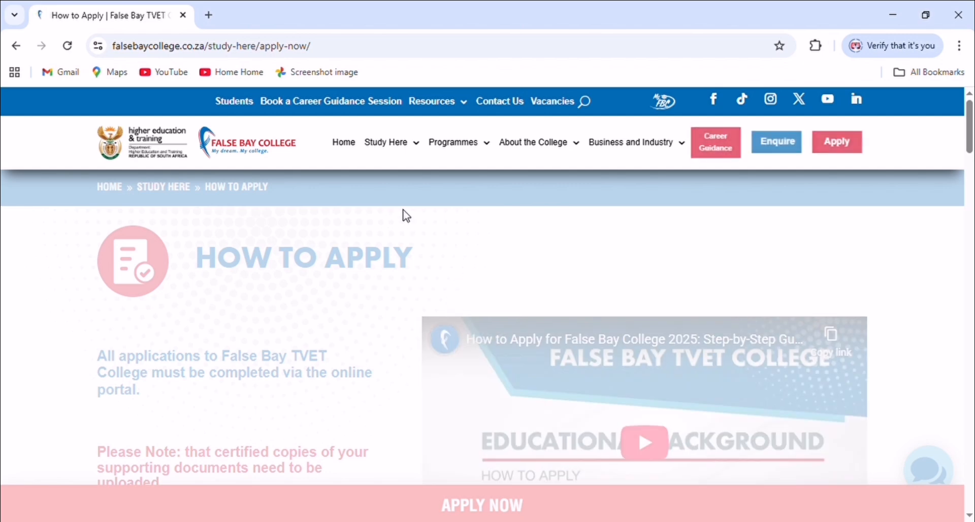
Launch the online applicant portal in a new tab via the APPLY NOW bar
scroll(414, 221, down, 1)
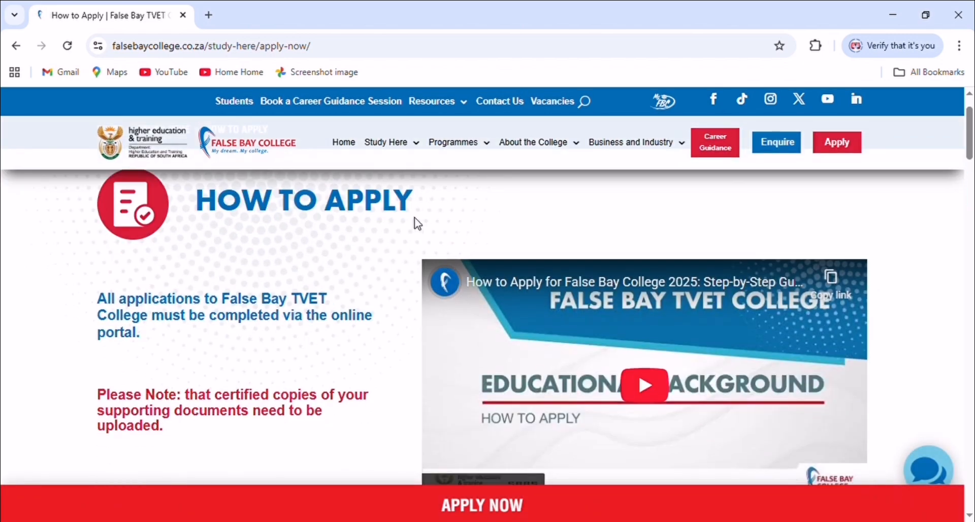
scroll(419, 224, up, 1)
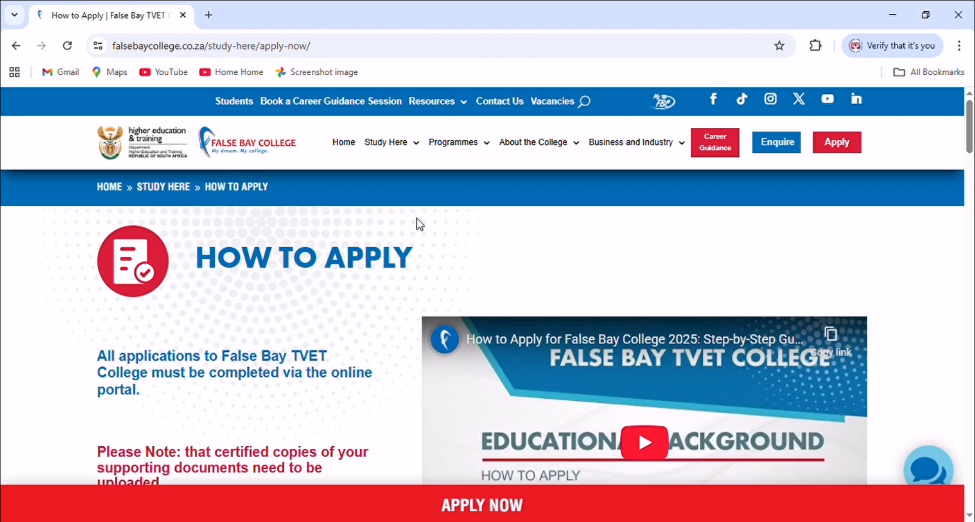
scroll(419, 225, down, 1)
scroll(426, 259, down, 2)
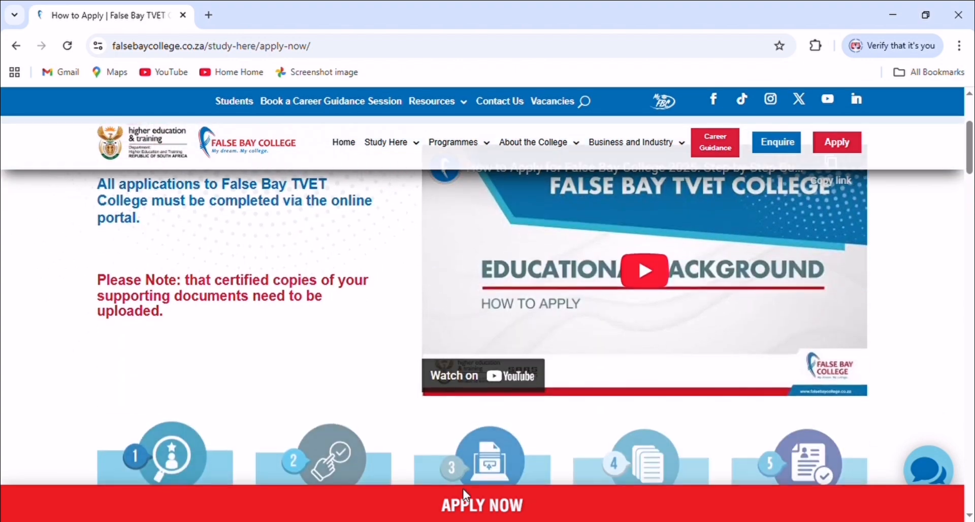
click(463, 504)
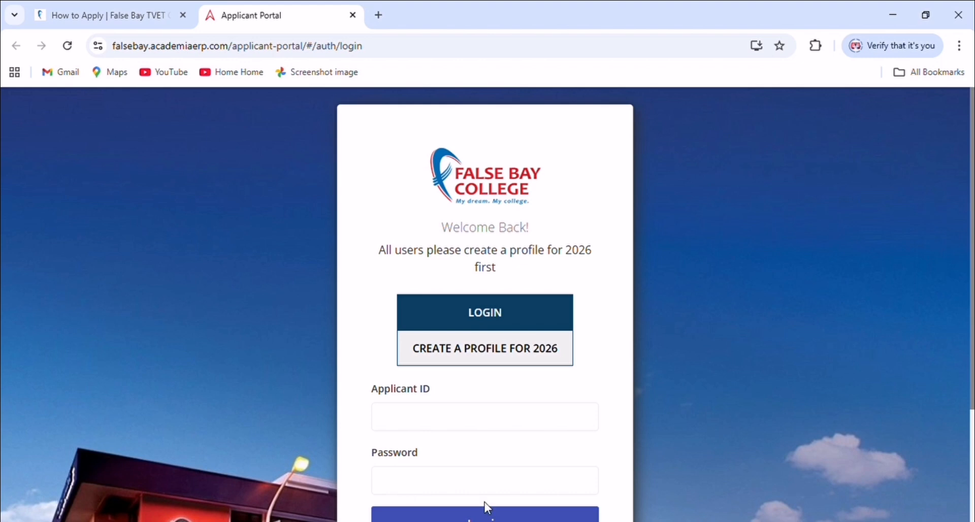
Choose CREATE A PROFILE FOR 2026 on the portal login page
scroll(553, 434, down, 3)
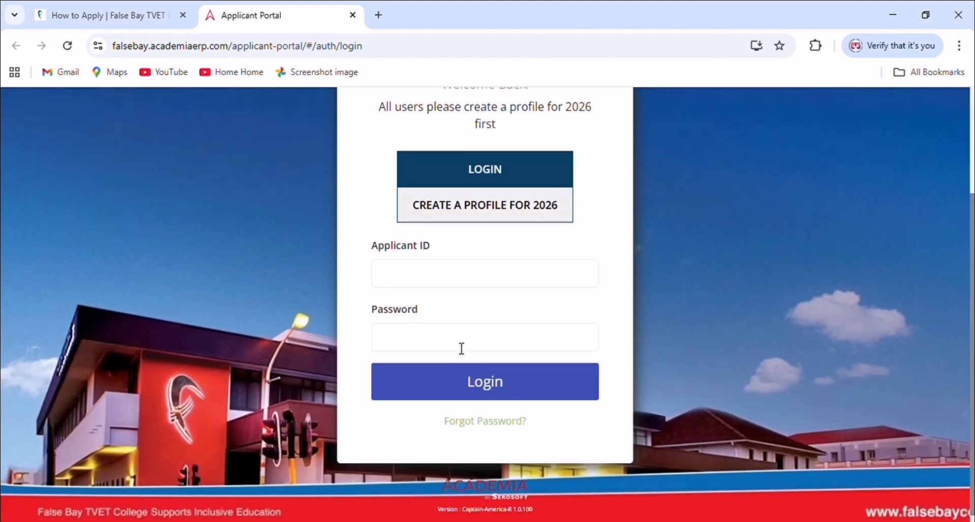
scroll(456, 193, up, 3)
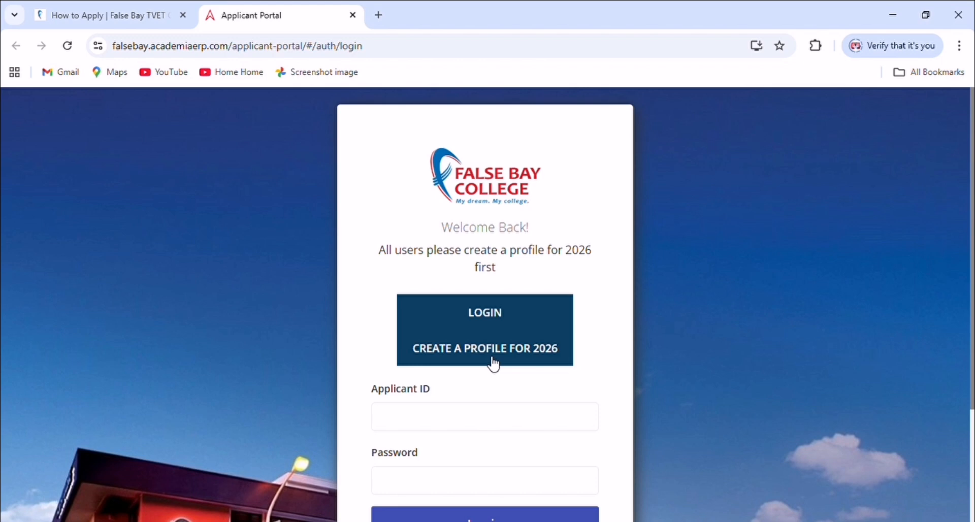
click(509, 352)
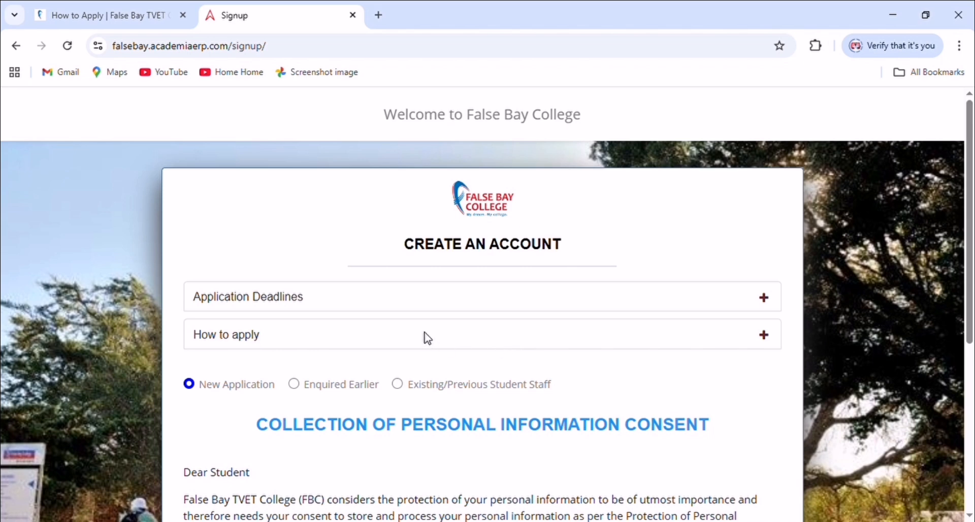
Give the 'I am over 18 years of age' consent and continue to personal details
scroll(426, 336, down, 1)
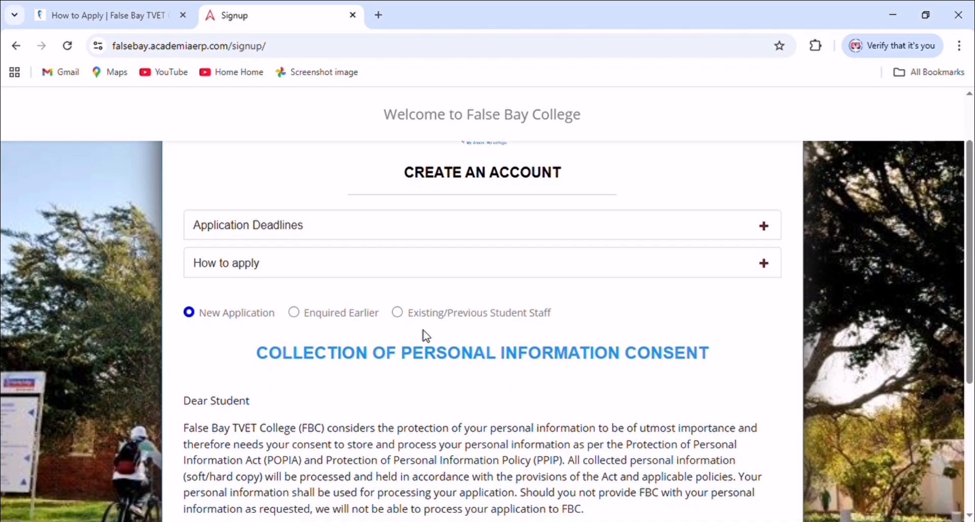
scroll(427, 337, down, 1)
scroll(426, 336, down, 1)
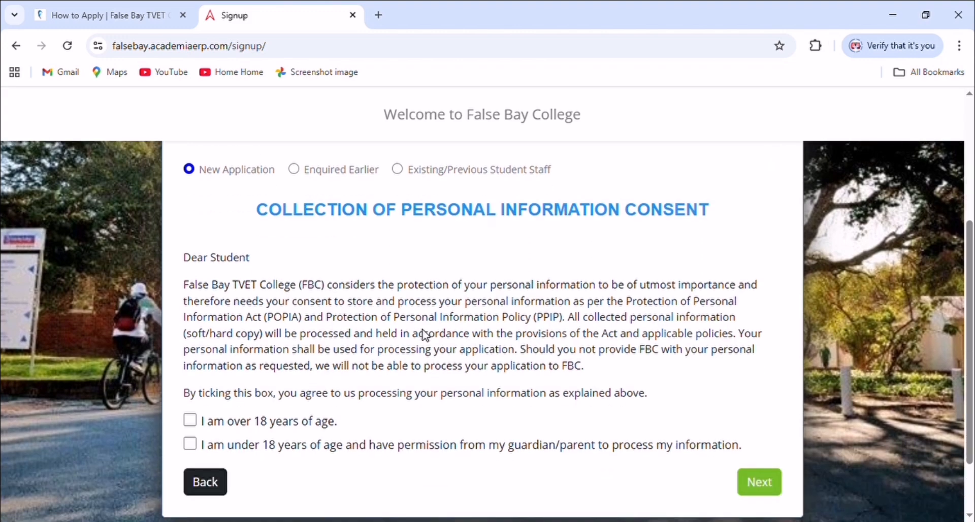
click(191, 420)
click(190, 445)
click(190, 420)
click(757, 483)
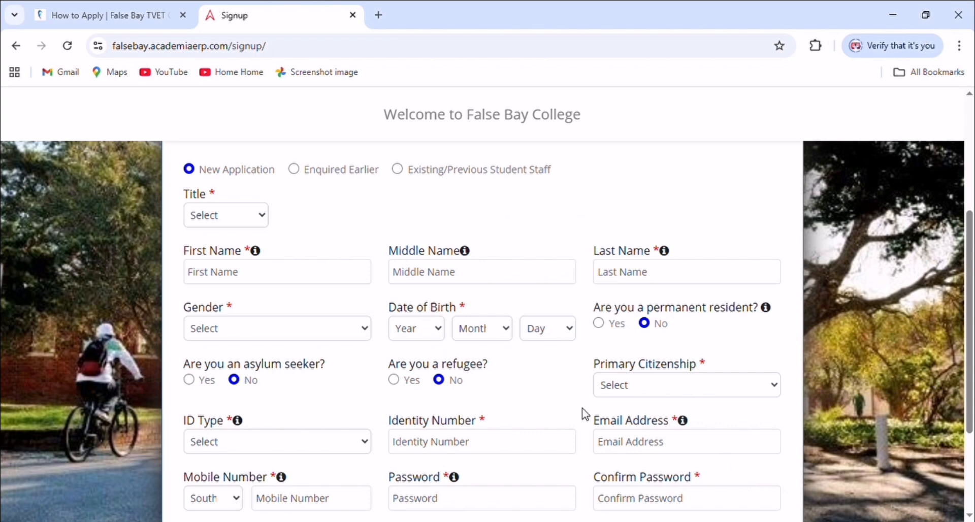
Set the title to Mrs, enter the applicant's first name and personal fields, and save
click(245, 221)
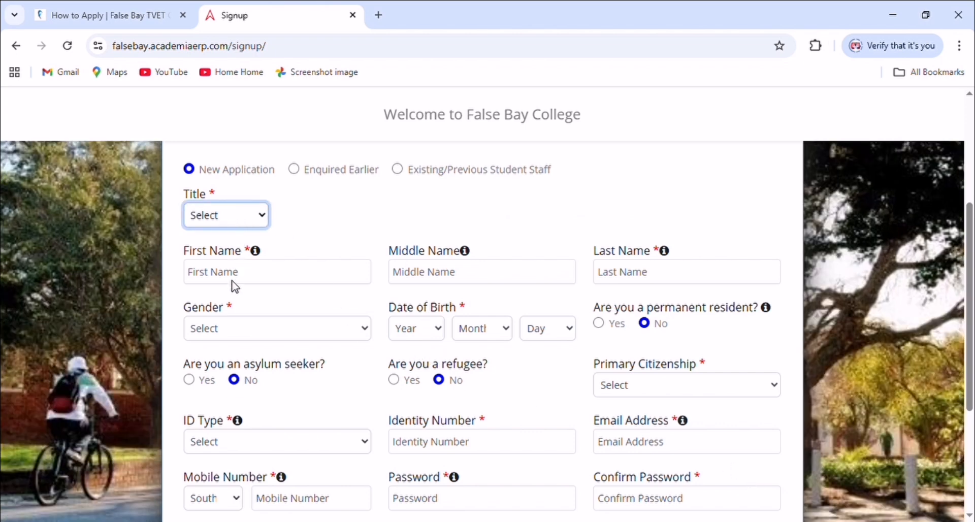
key(Down)
key(Down)
click(296, 280)
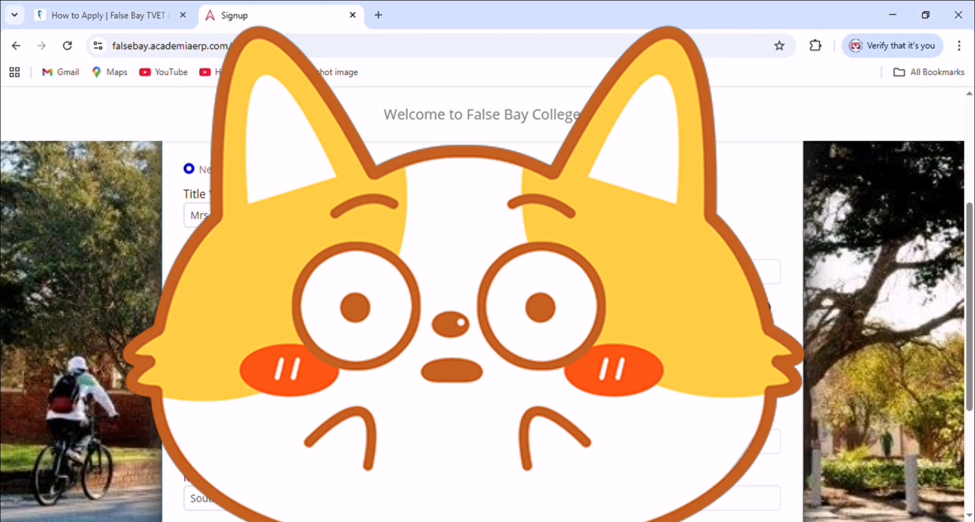
click(670, 272)
key(Tab)
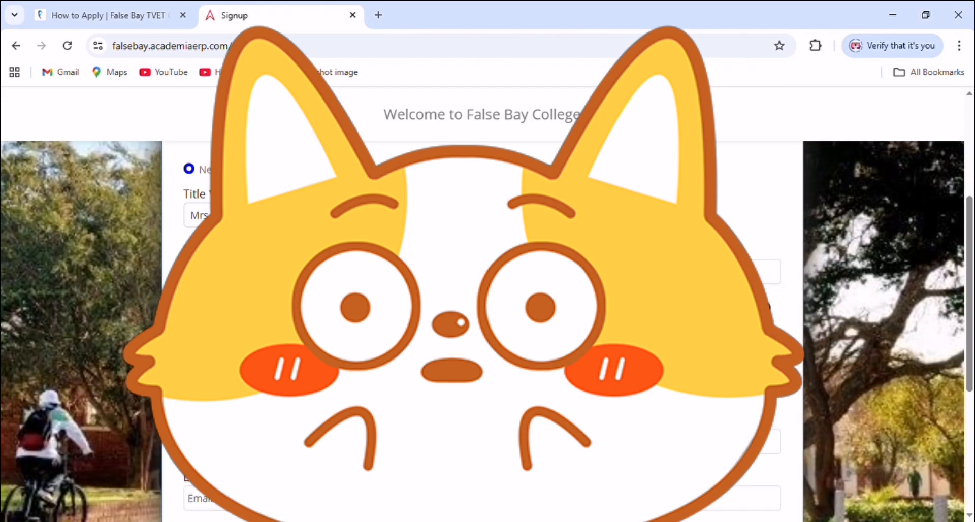
scroll(683, 325, down, 1)
click(683, 313)
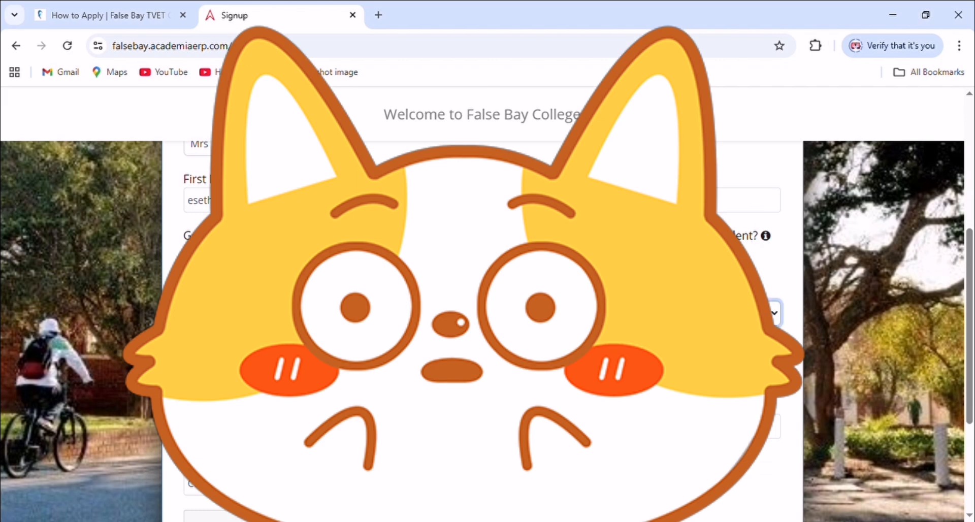
click(630, 22)
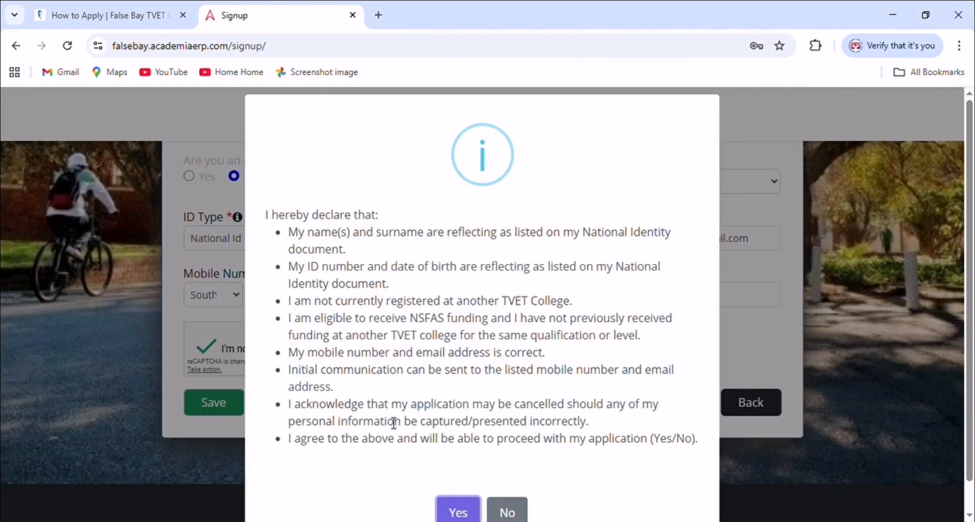
Accept the applicant declaration with Yes and confirm the Success dialog with OK
scroll(459, 465, down, 1)
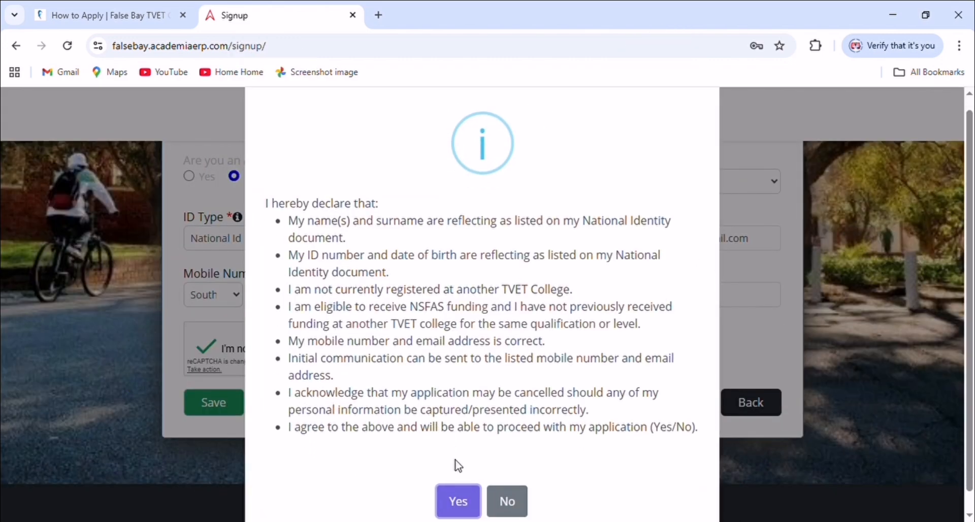
scroll(458, 466, down, 1)
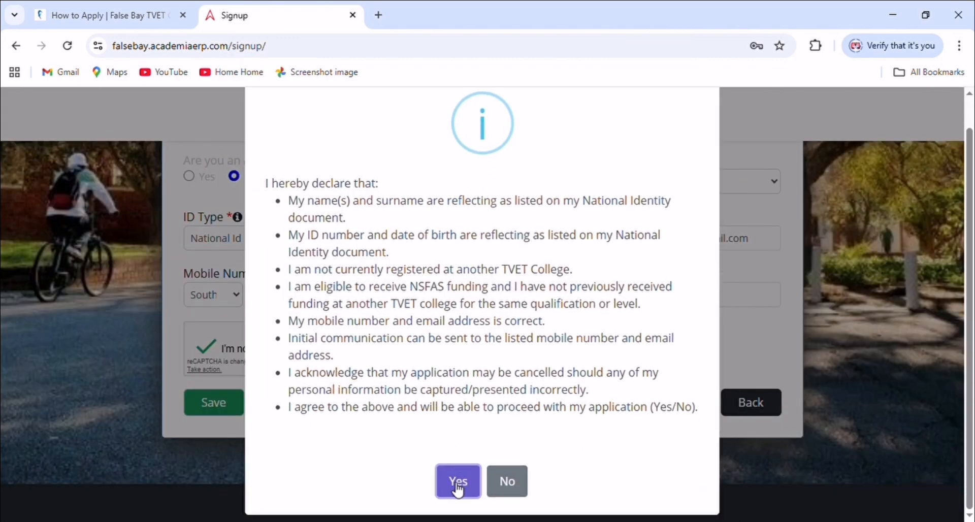
click(458, 488)
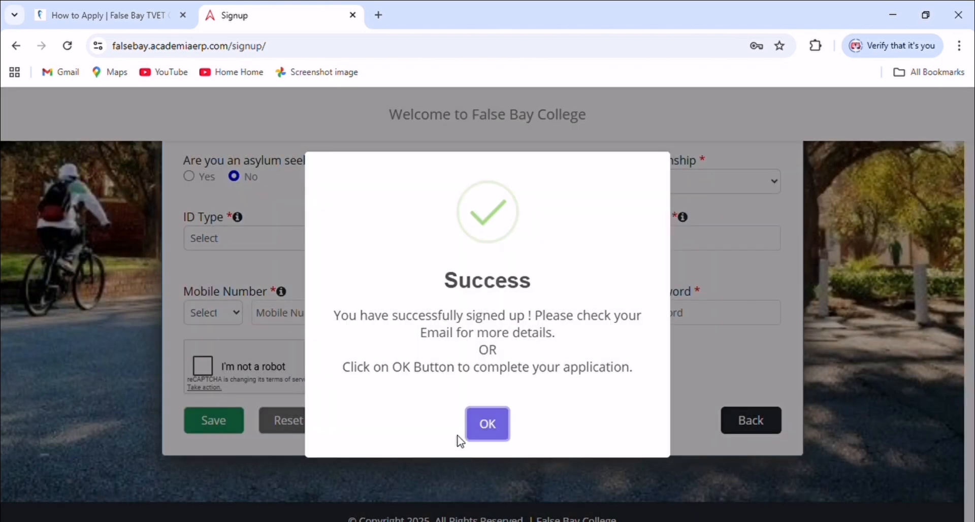
click(495, 425)
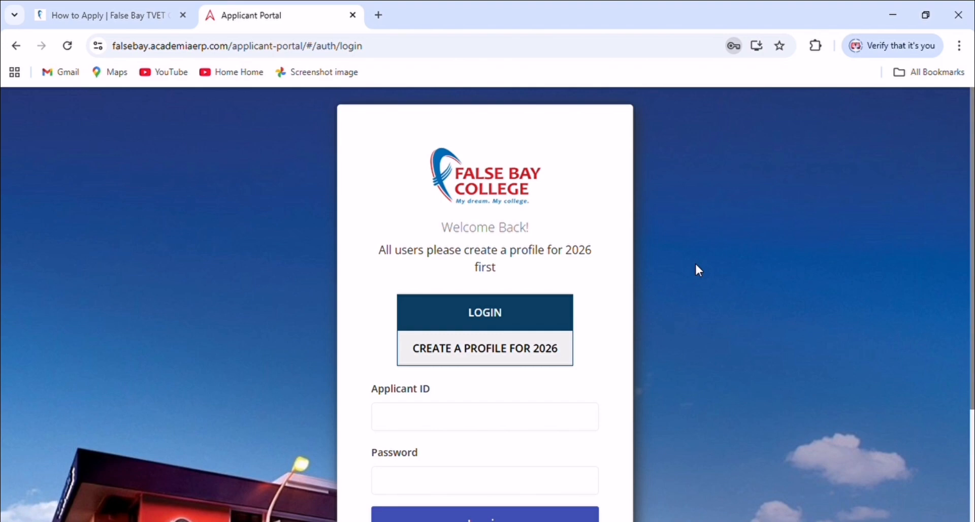
Log in with the new applicant ID and the account password
scroll(457, 330, down, 3)
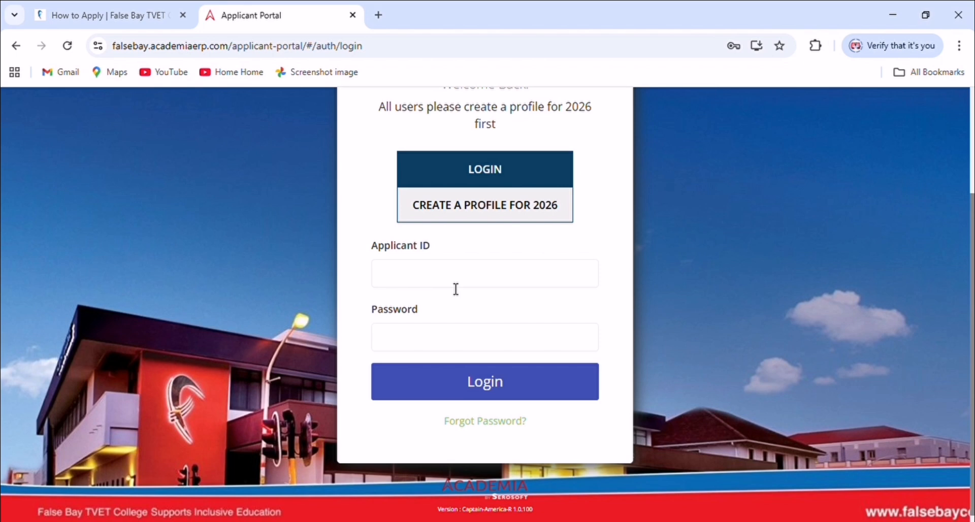
click(469, 273)
click(436, 338)
text(•••••)
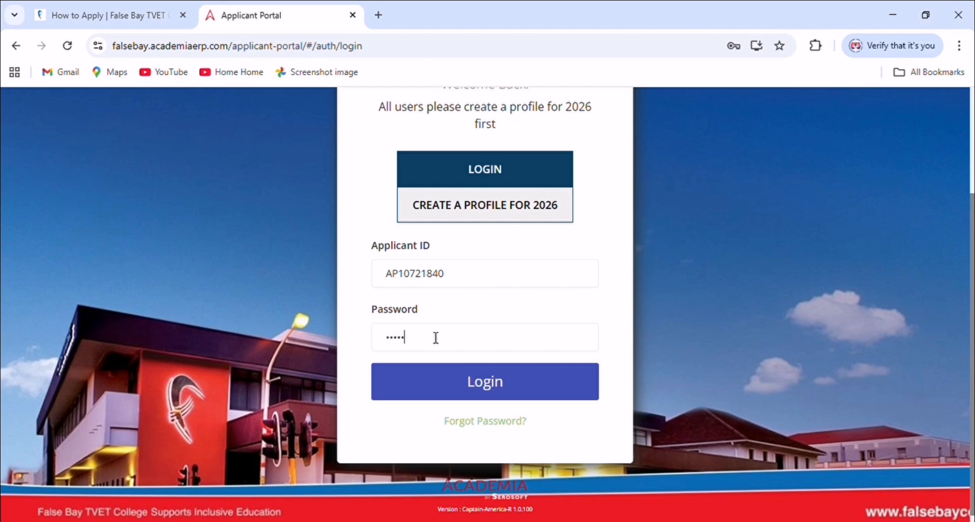
text(••••••)
click(425, 391)
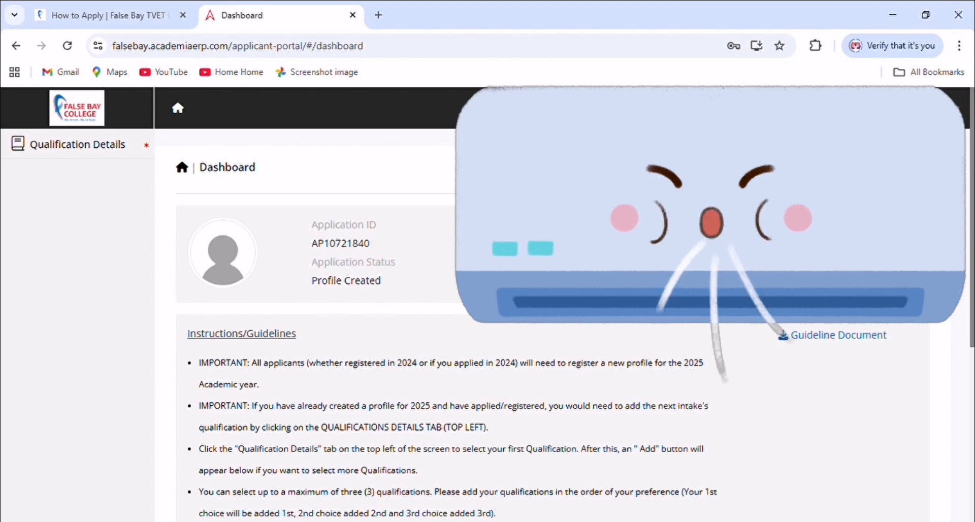
Go to Qualification Details in the sidebar and scroll to the +Add button
scroll(558, 305, down, 6)
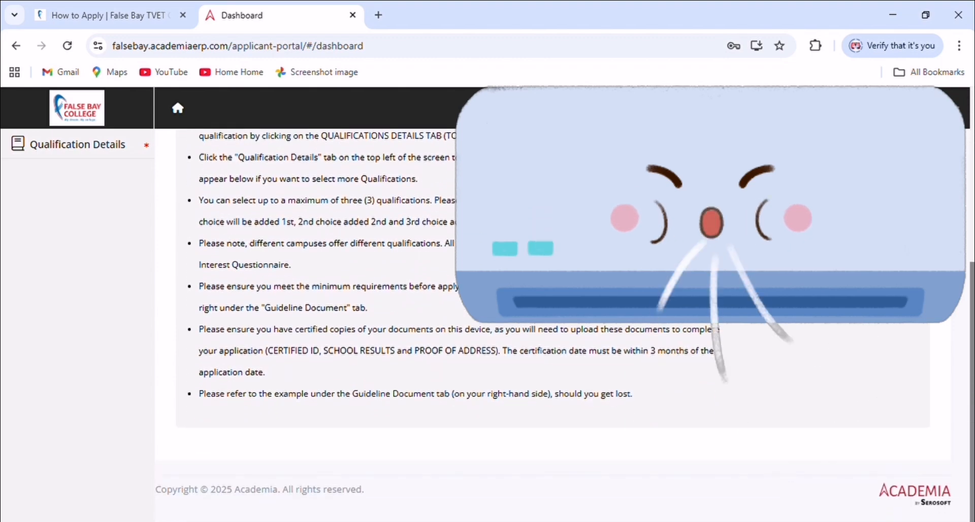
scroll(559, 305, up, 6)
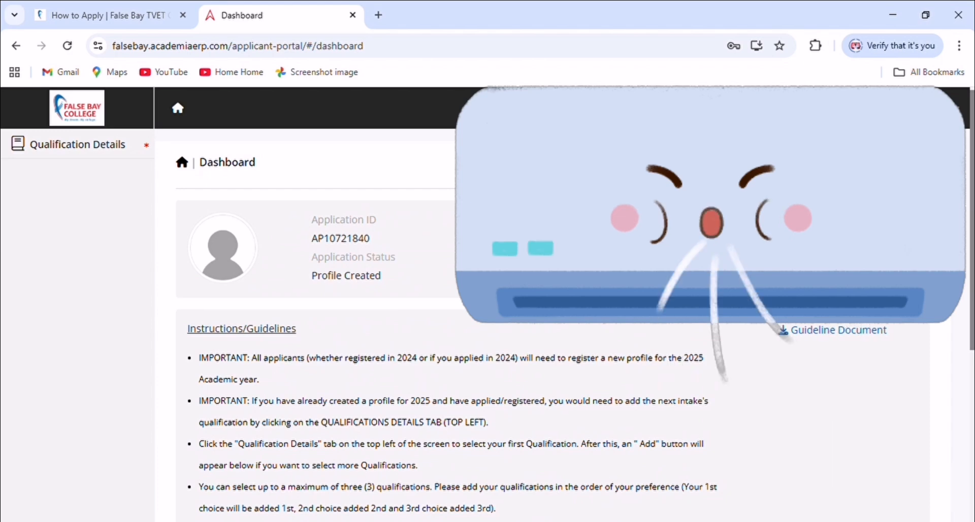
scroll(559, 304, up, 1)
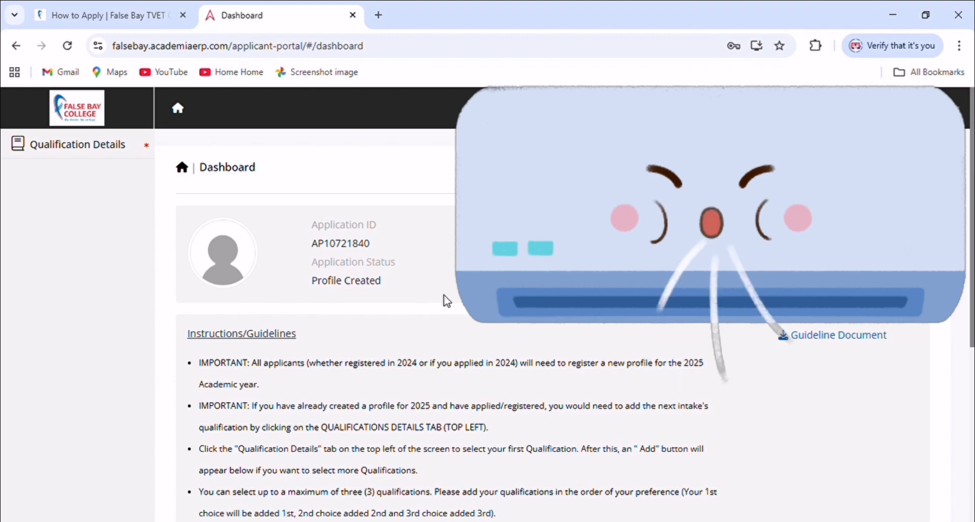
scroll(426, 290, down, 2)
scroll(425, 289, down, 4)
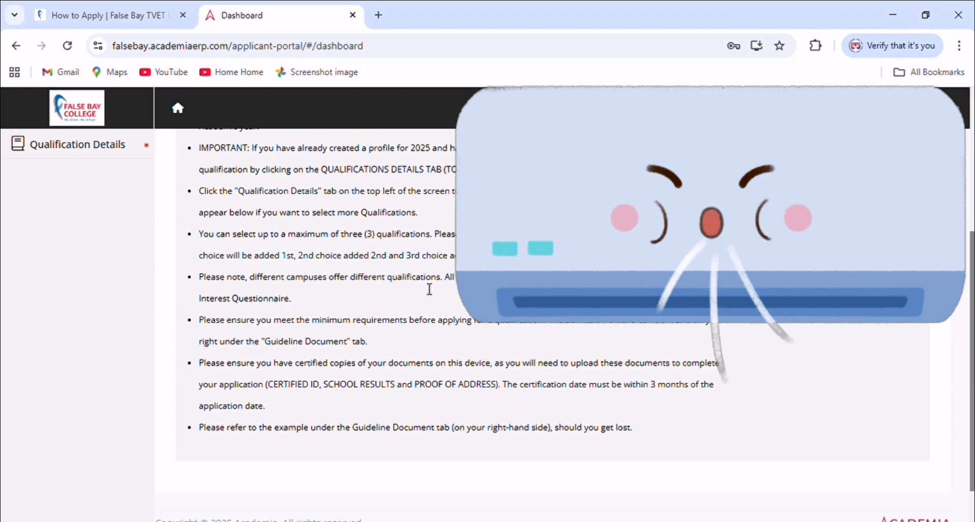
scroll(425, 290, up, 6)
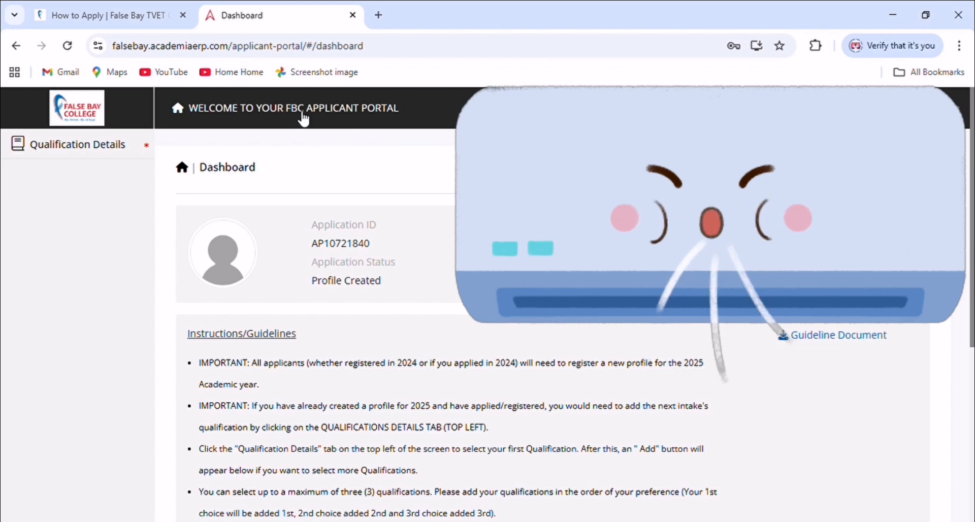
click(120, 149)
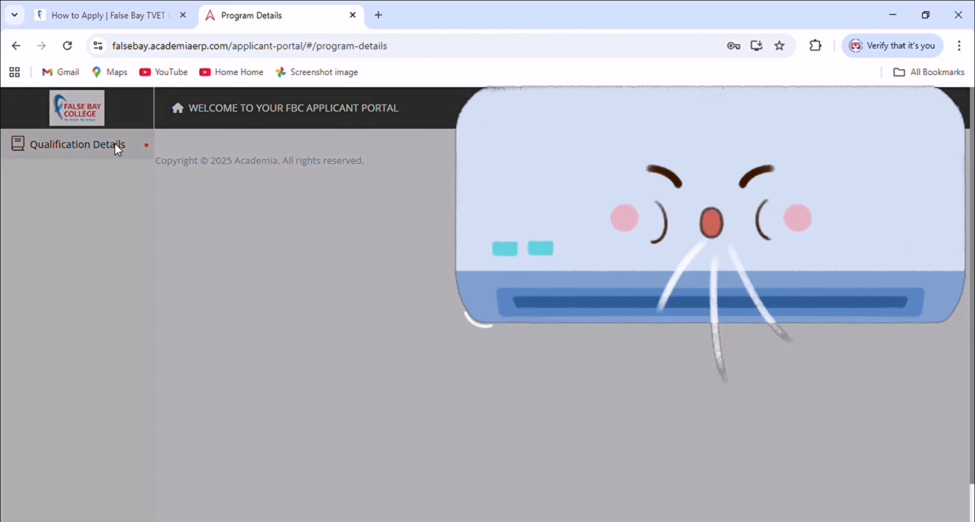
scroll(427, 312, down, 3)
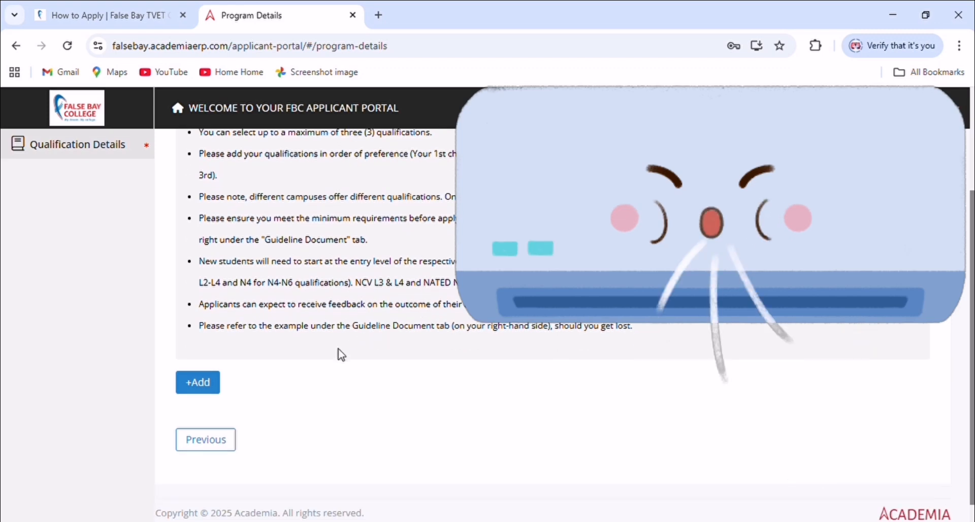
scroll(325, 355, up, 3)
scroll(306, 358, down, 3)
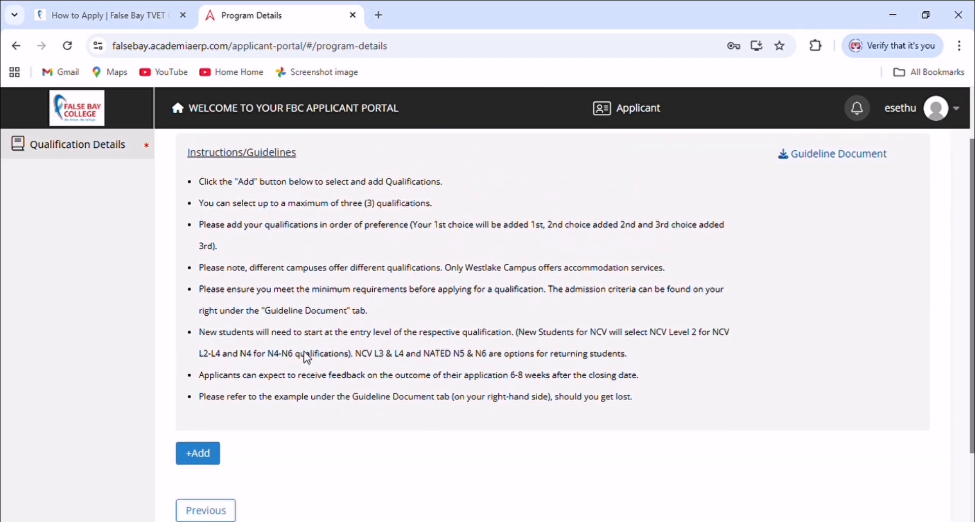
scroll(215, 393, up, 3)
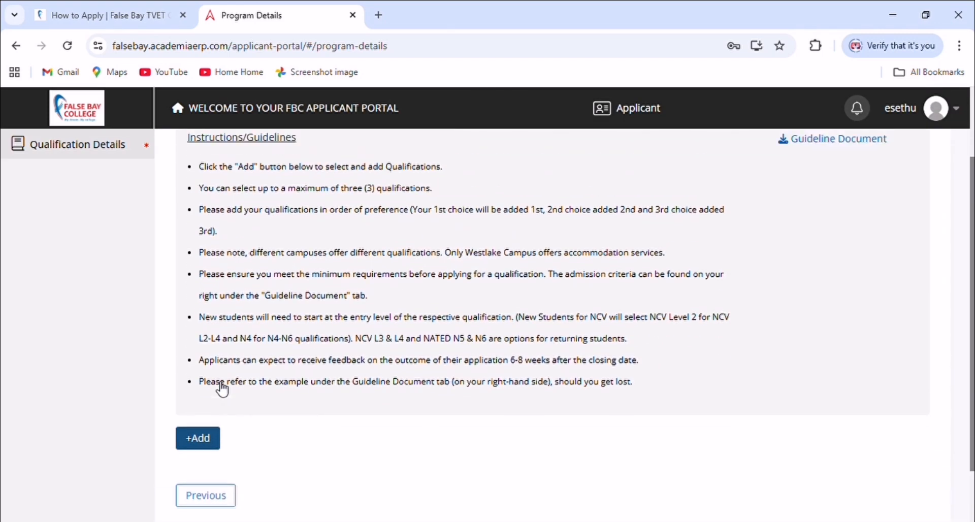
scroll(224, 385, down, 3)
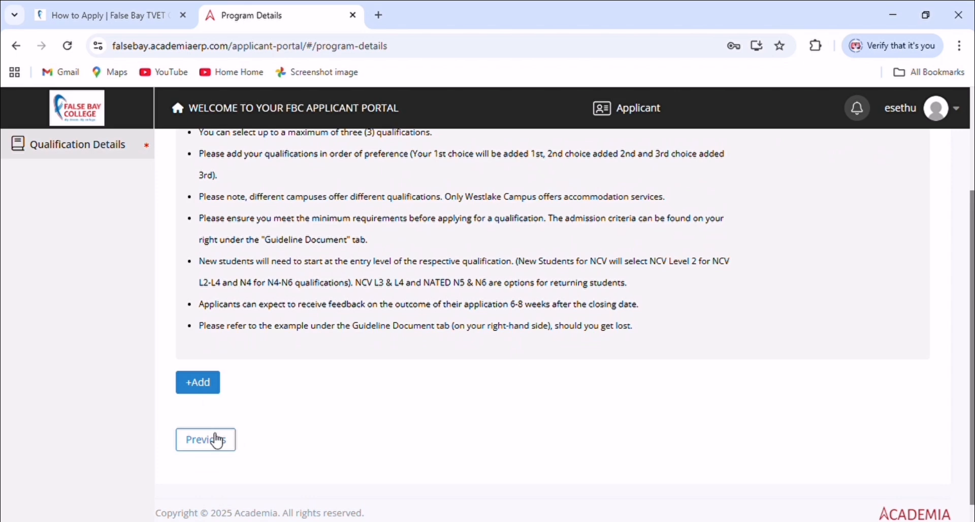
Add the FBC-Distance Learning, National Certificate (N4) management qualification with Semester 1 intake and save
click(208, 385)
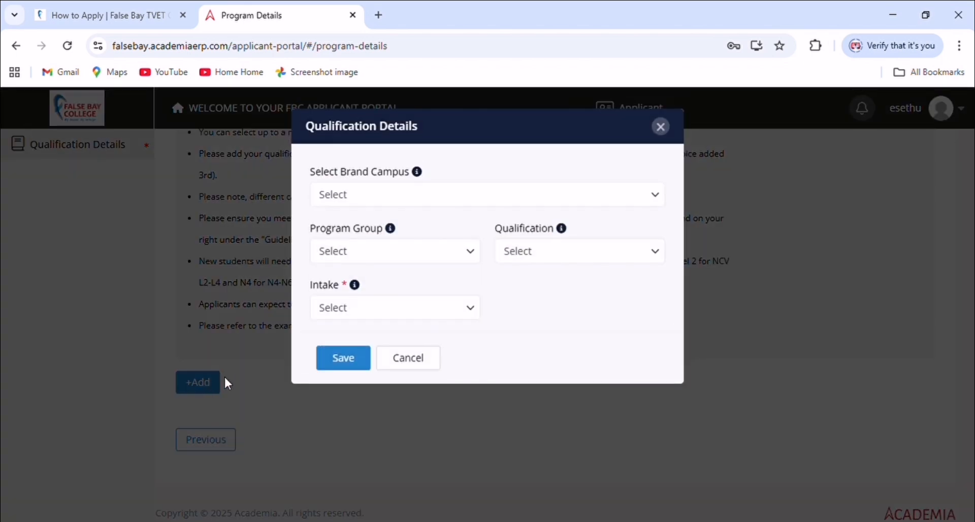
click(373, 258)
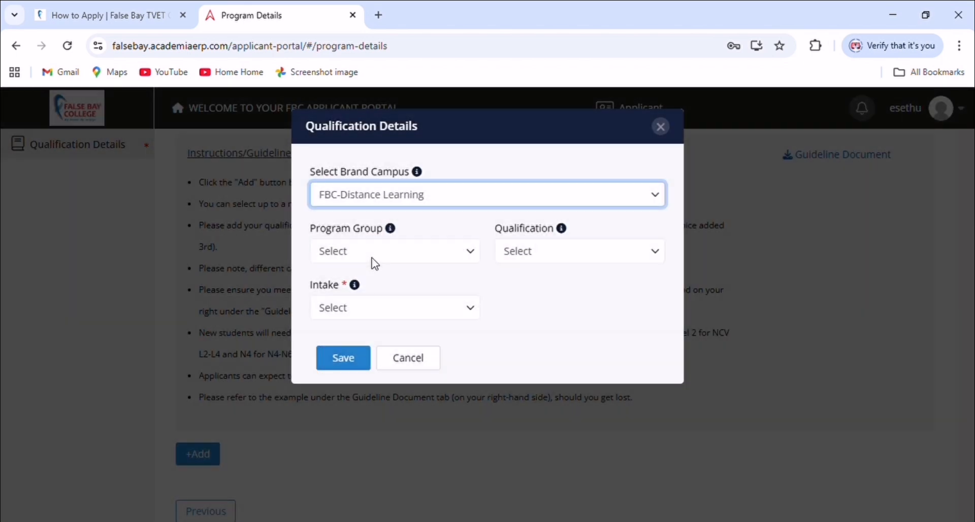
click(447, 262)
click(448, 294)
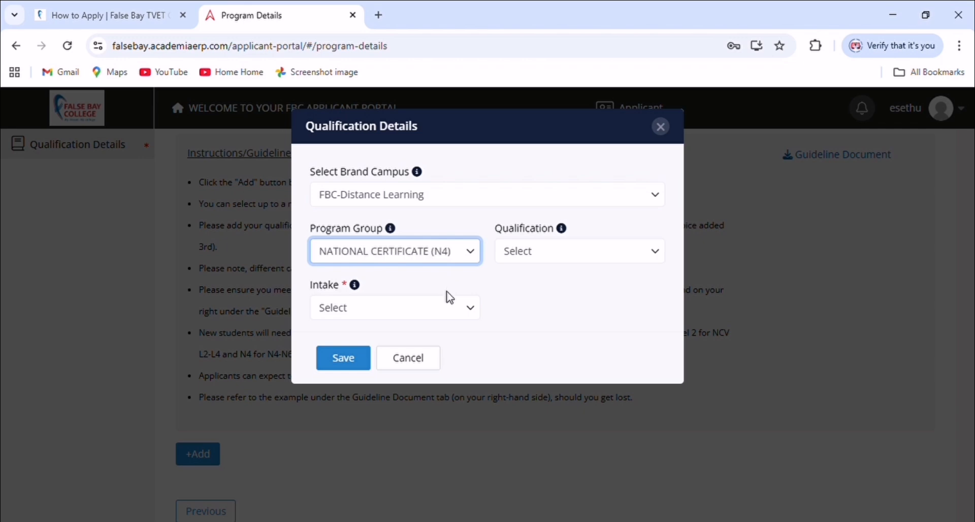
click(513, 256)
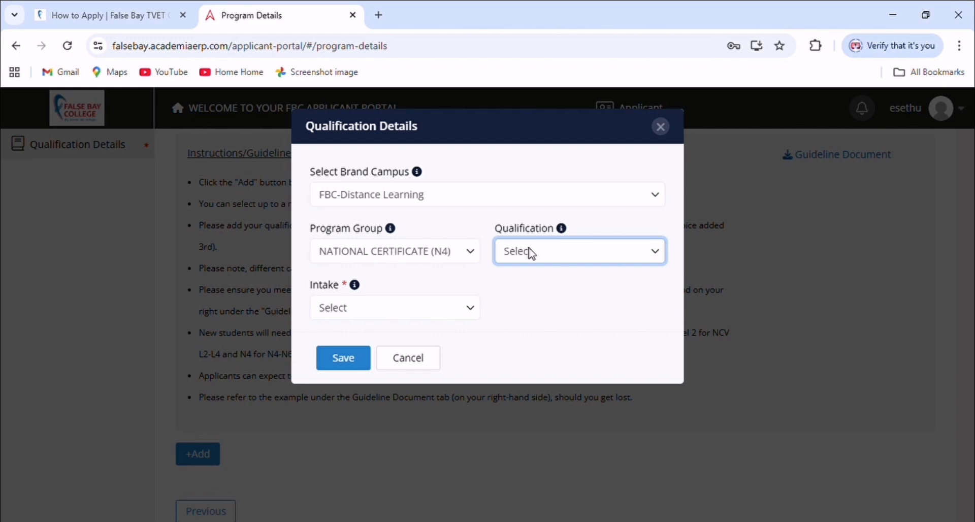
click(539, 395)
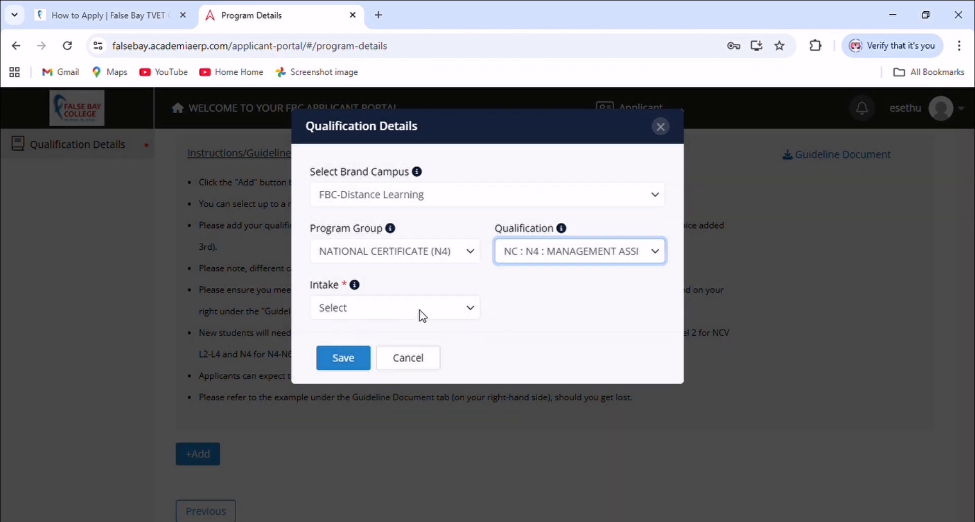
click(419, 311)
key(Down)
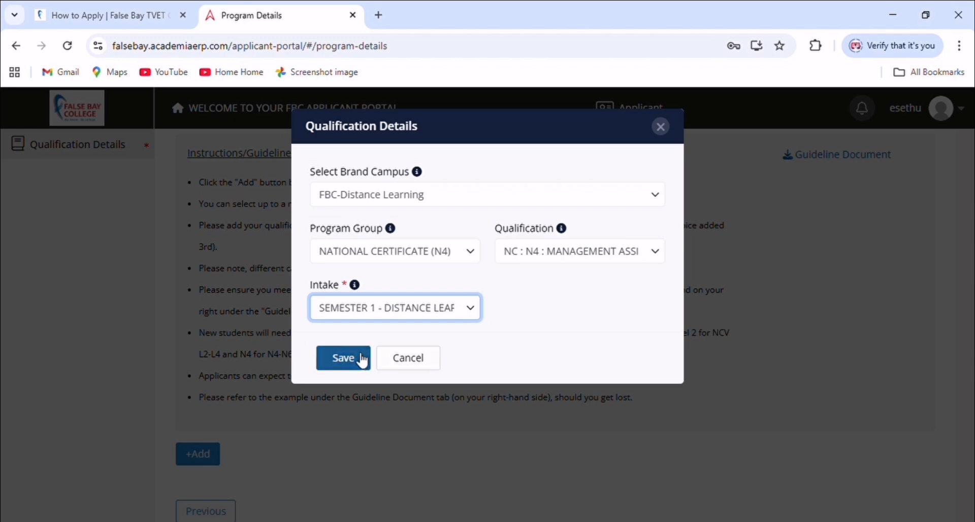
click(354, 360)
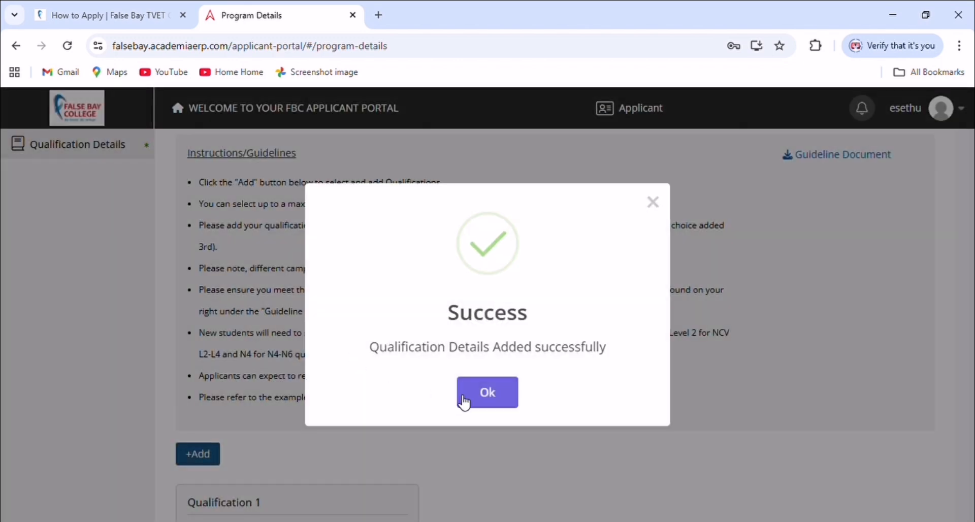
click(464, 400)
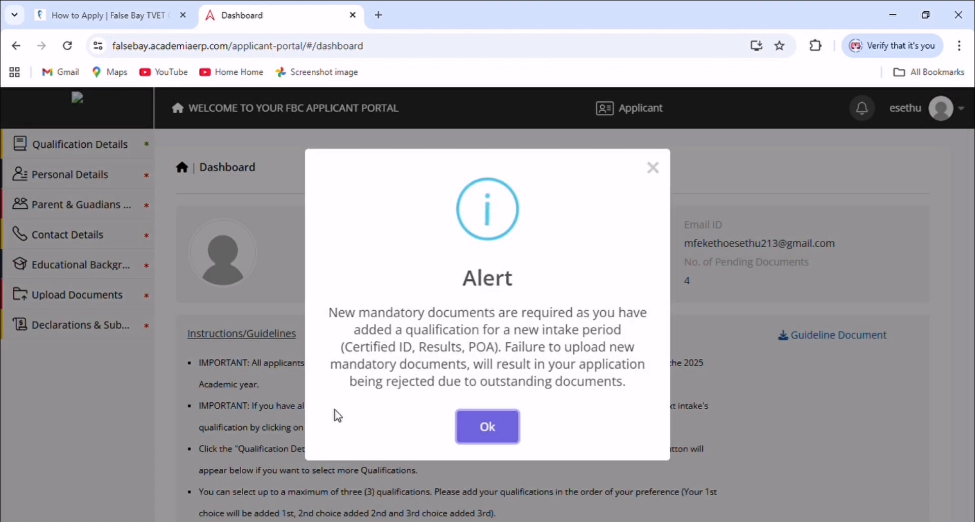
Return to Qualification Details and choose Save & Next to reach Personal Details
click(487, 426)
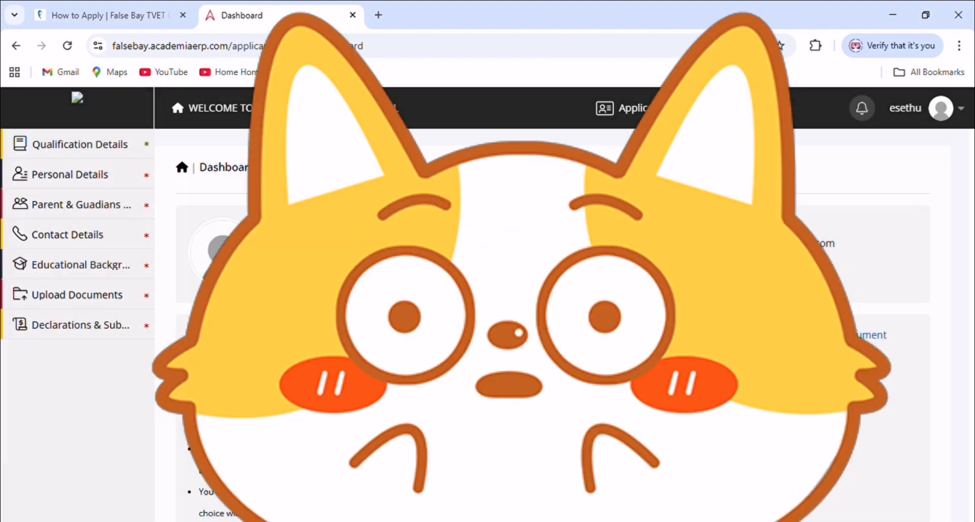
scroll(553, 325, down, 6)
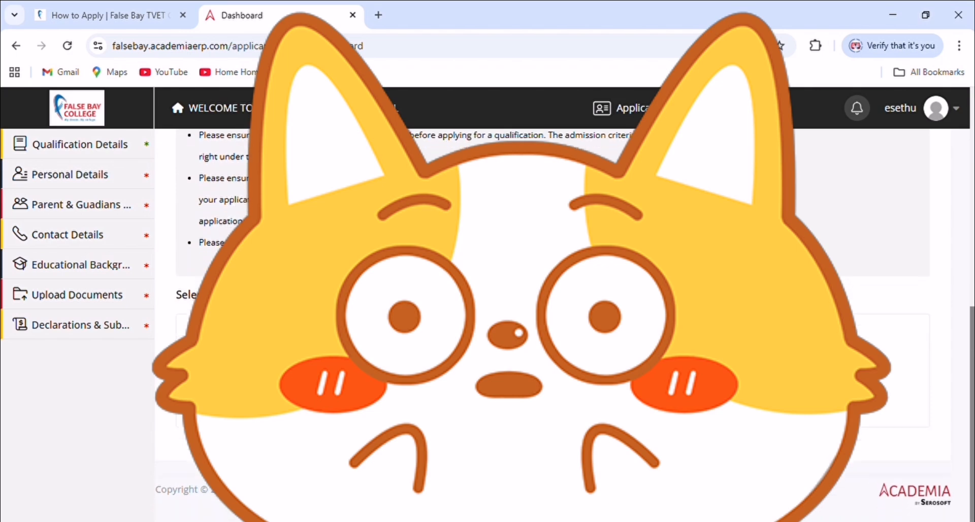
scroll(174, 290, up, 4)
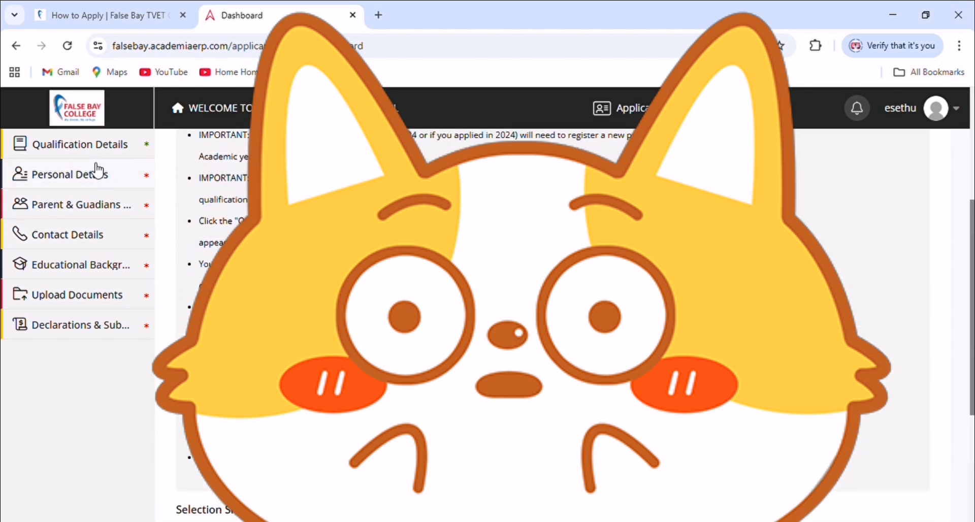
click(103, 147)
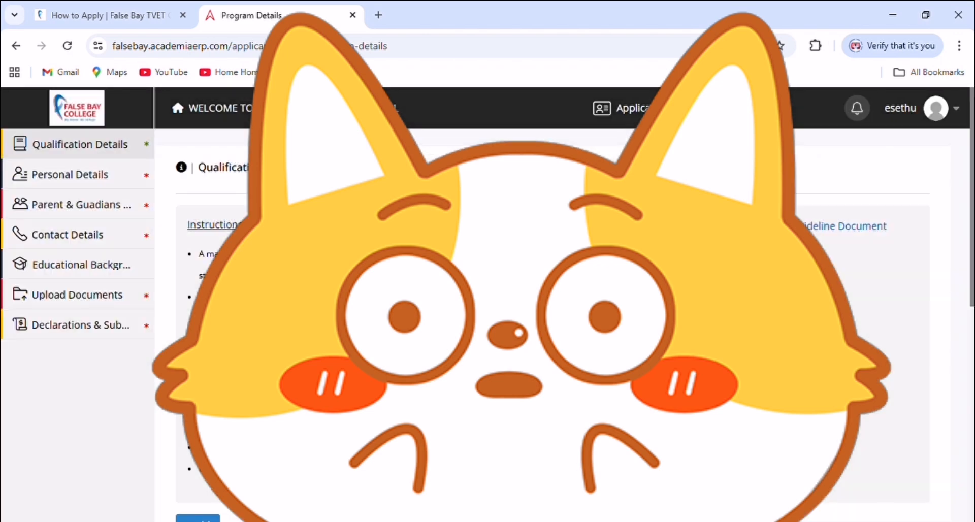
scroll(553, 325, down, 10)
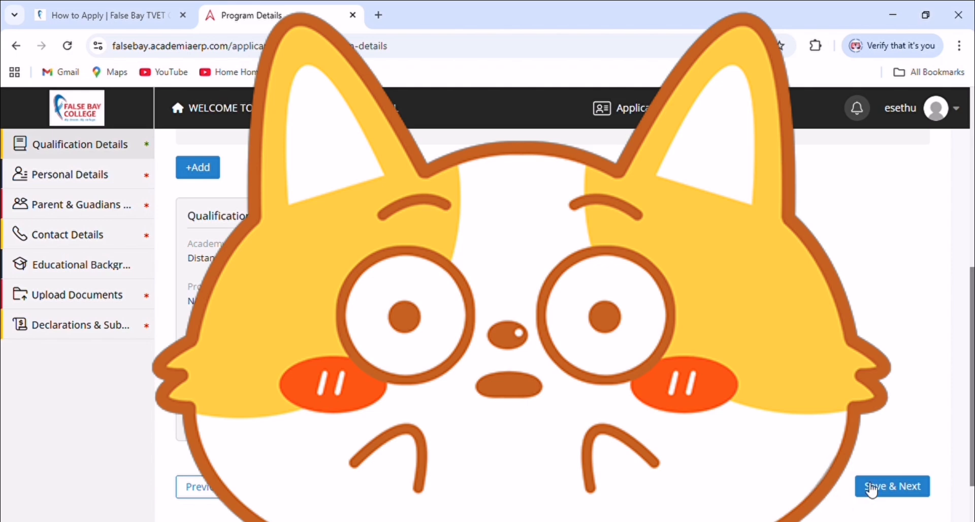
click(871, 488)
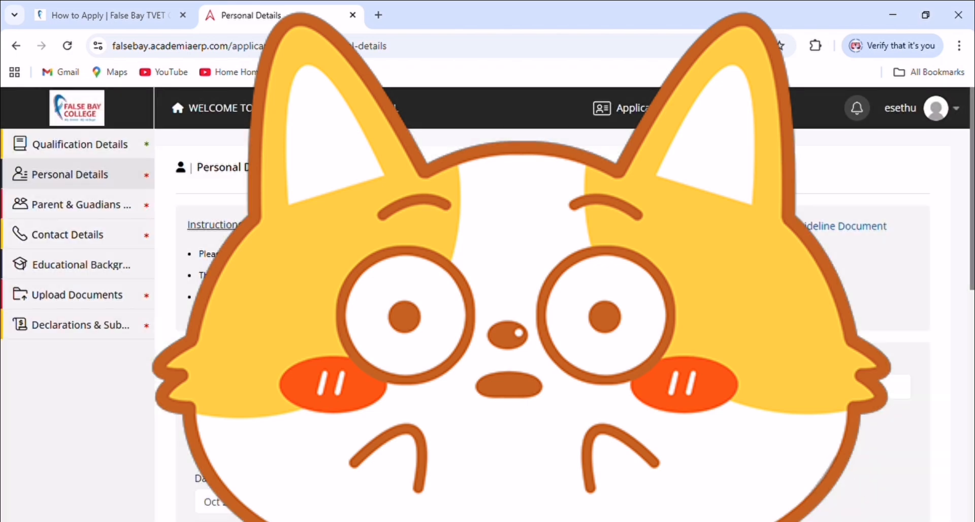
Review Personal Details (isiXhosa, No Disability, no bursary, Friends and Family, Single) and Save & Next
scroll(553, 325, down, 3)
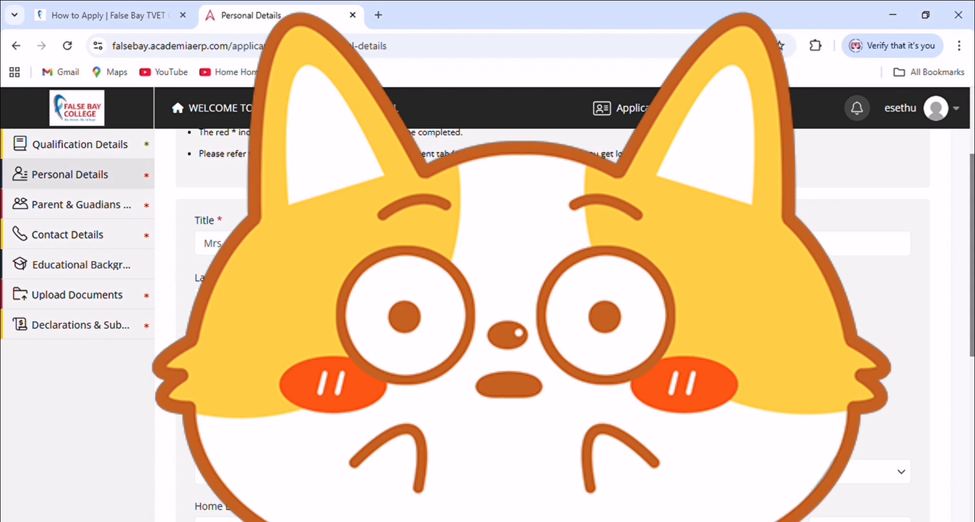
scroll(553, 325, down, 3)
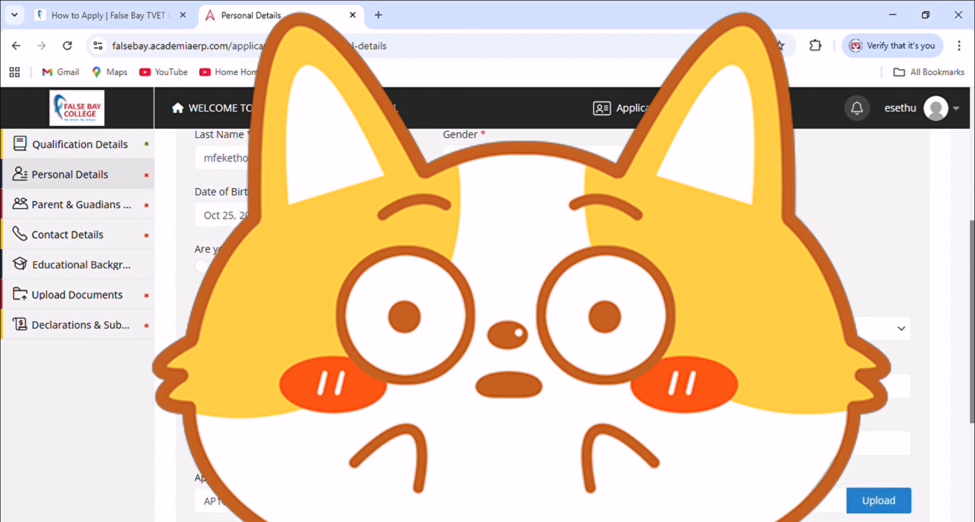
click(801, 328)
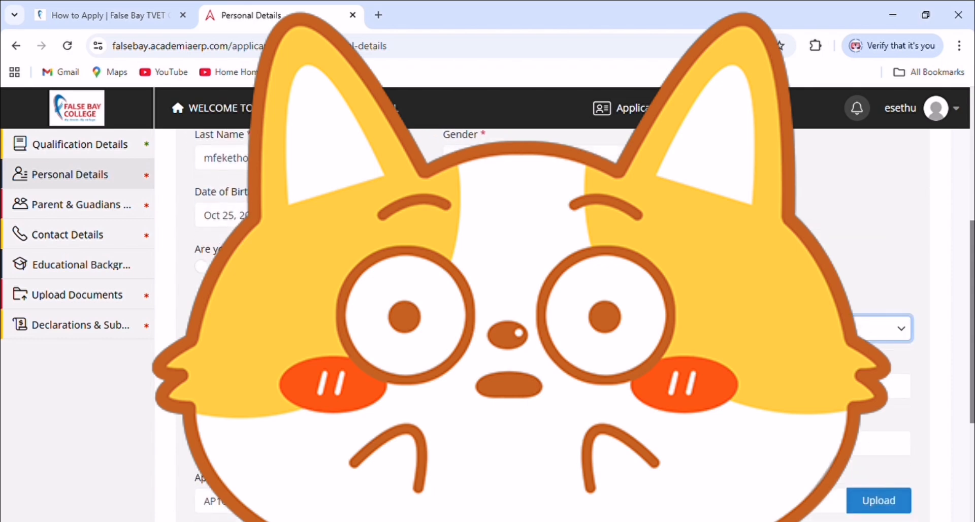
scroll(553, 325, down, 2)
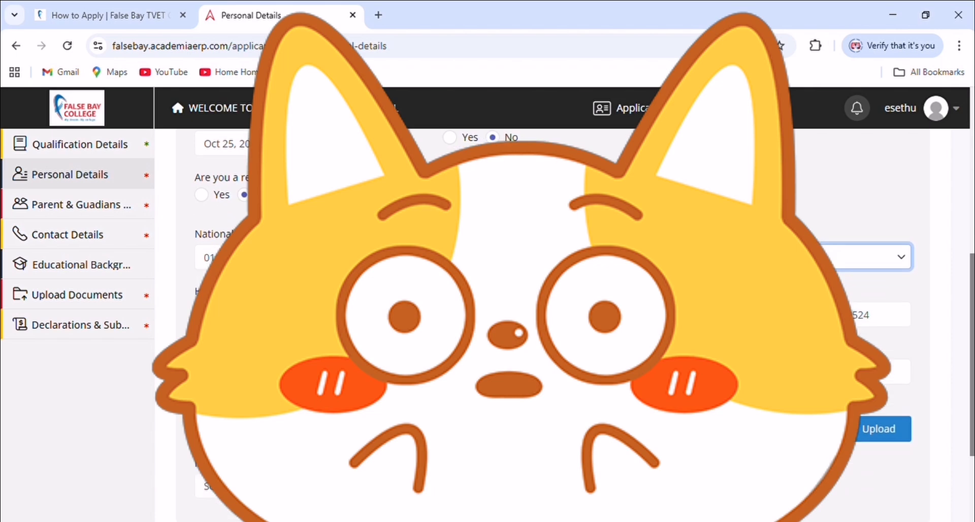
click(553, 315)
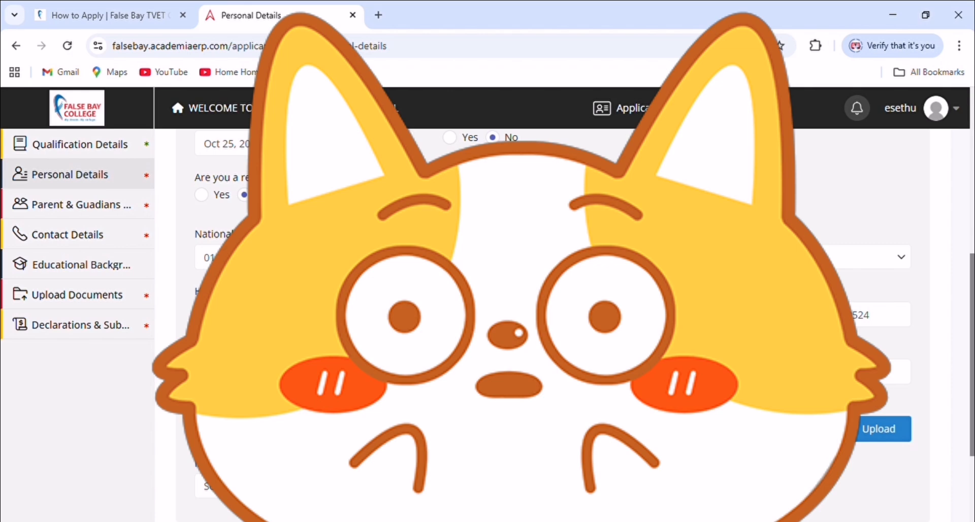
scroll(554, 325, down, 2)
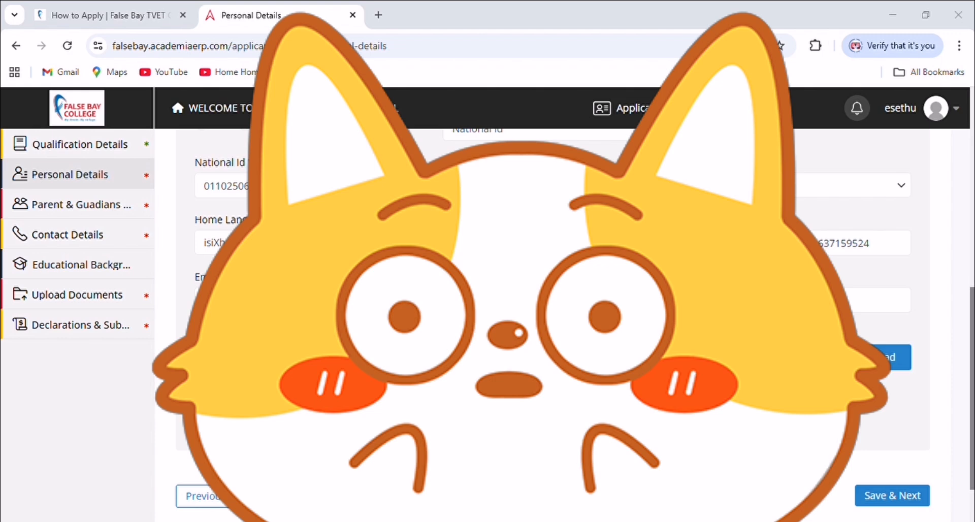
scroll(871, 429, down, 1)
click(870, 429)
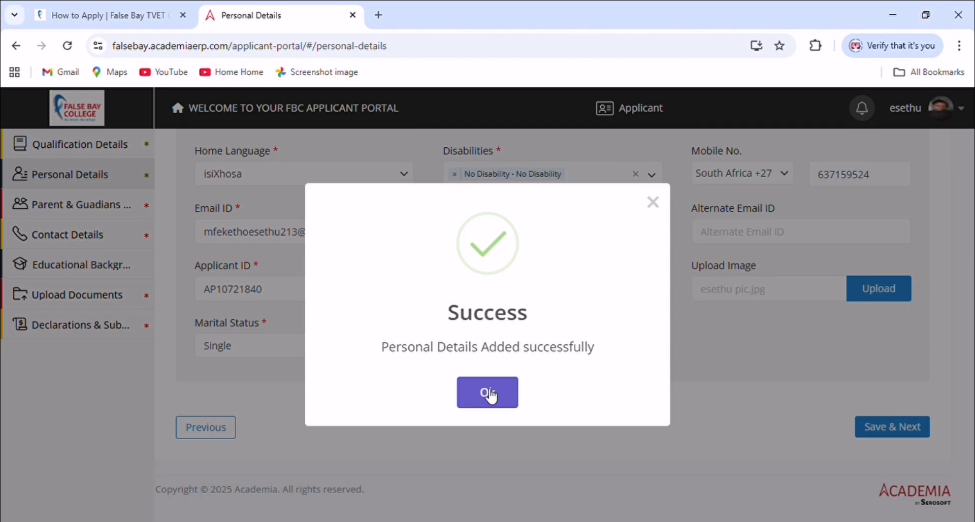
Add a parent entry with relationship Parent/Guardian 1, save it and acknowledge the success
click(485, 390)
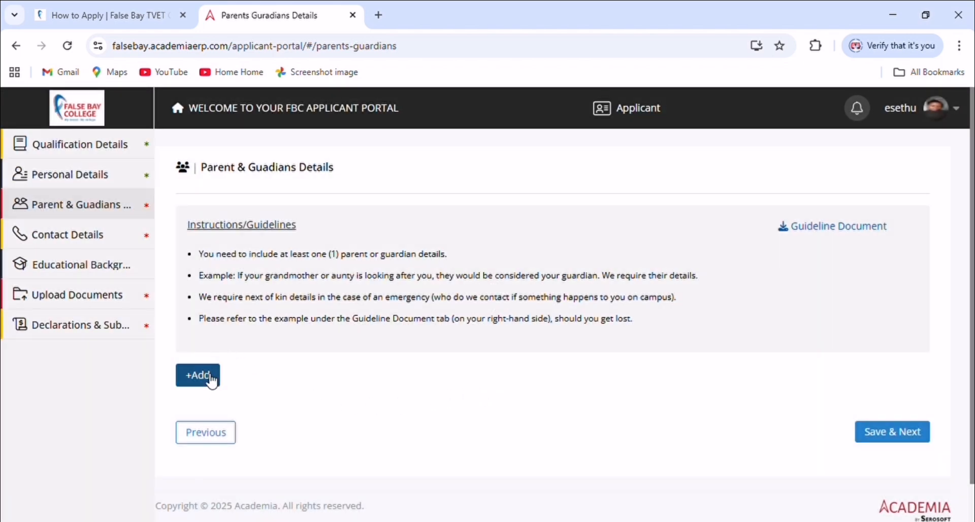
click(198, 376)
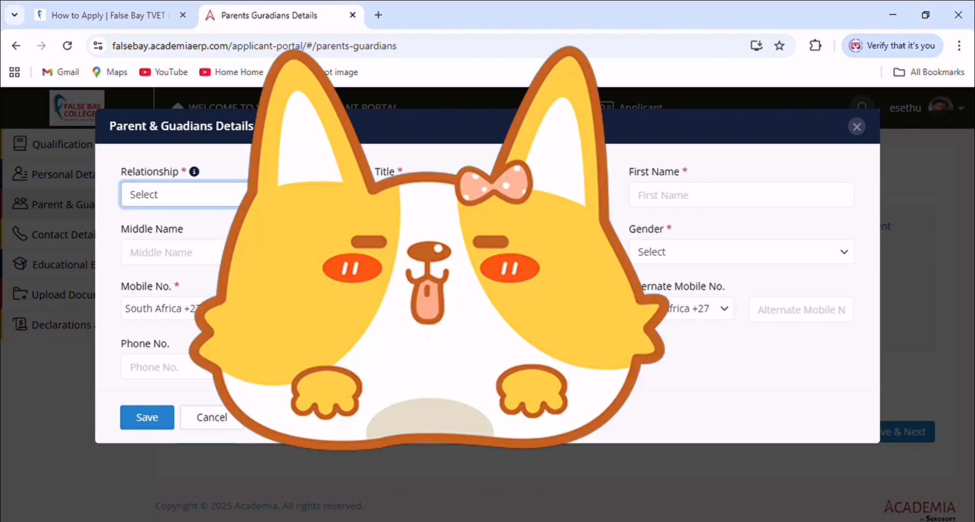
click(206, 235)
click(457, 195)
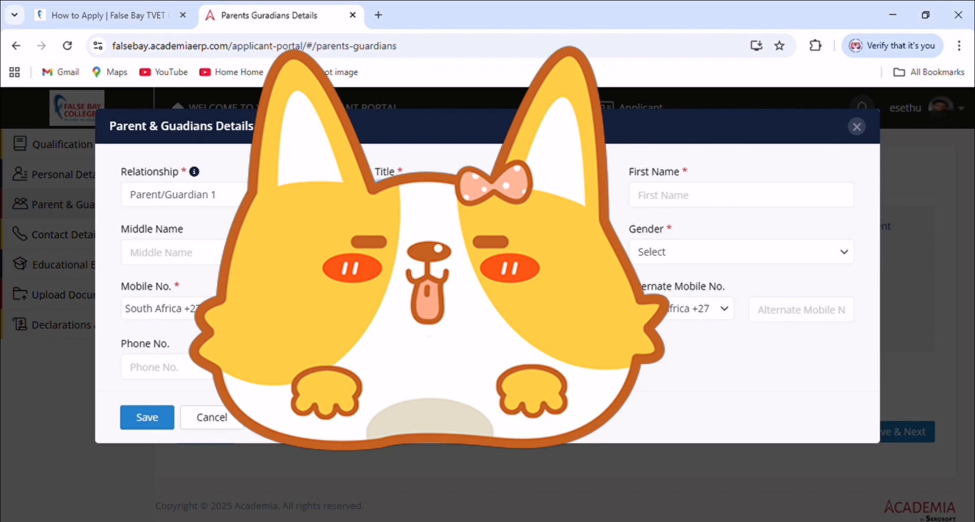
click(152, 415)
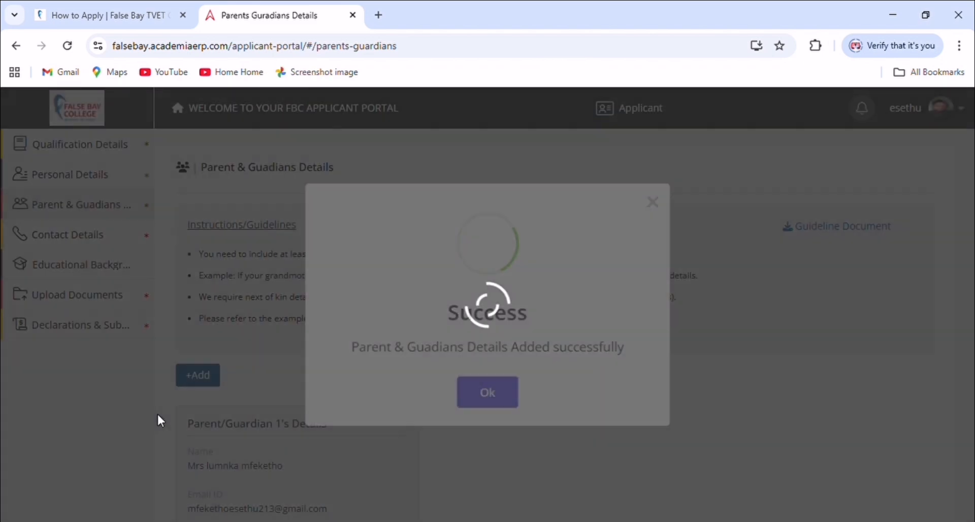
click(490, 400)
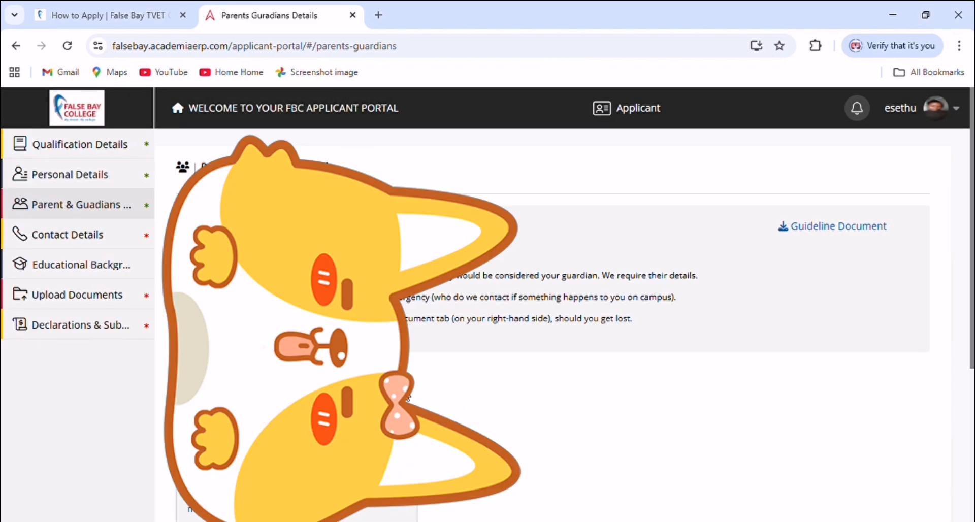
scroll(485, 402, down, 5)
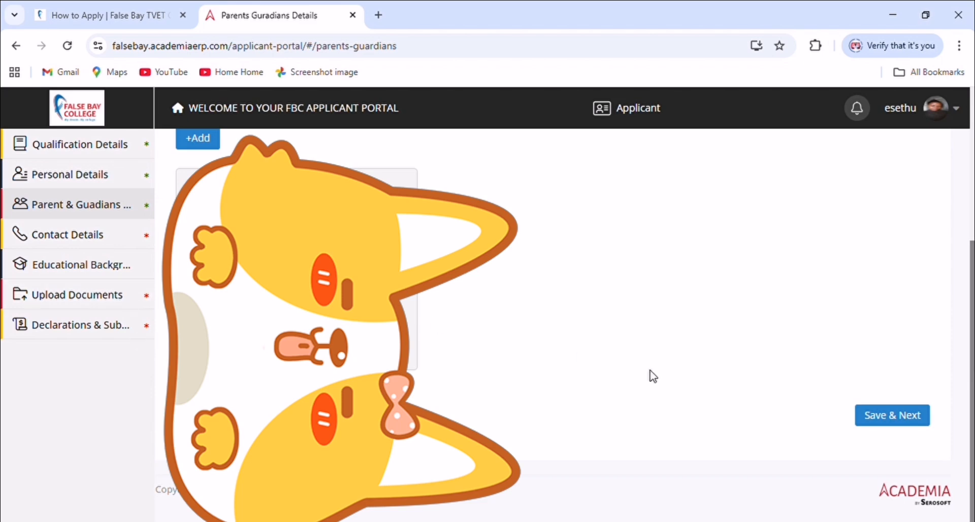
Add the study address with its street address and country
click(894, 419)
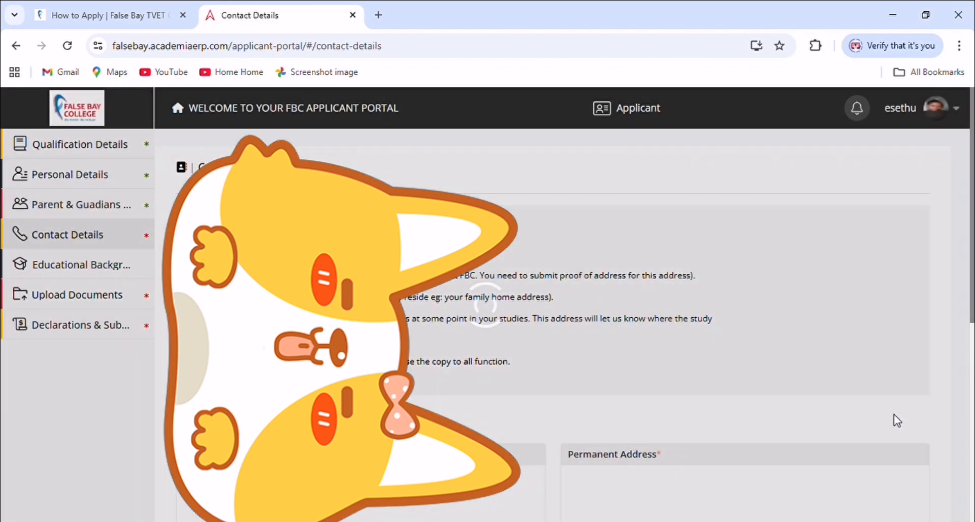
scroll(271, 396, down, 1)
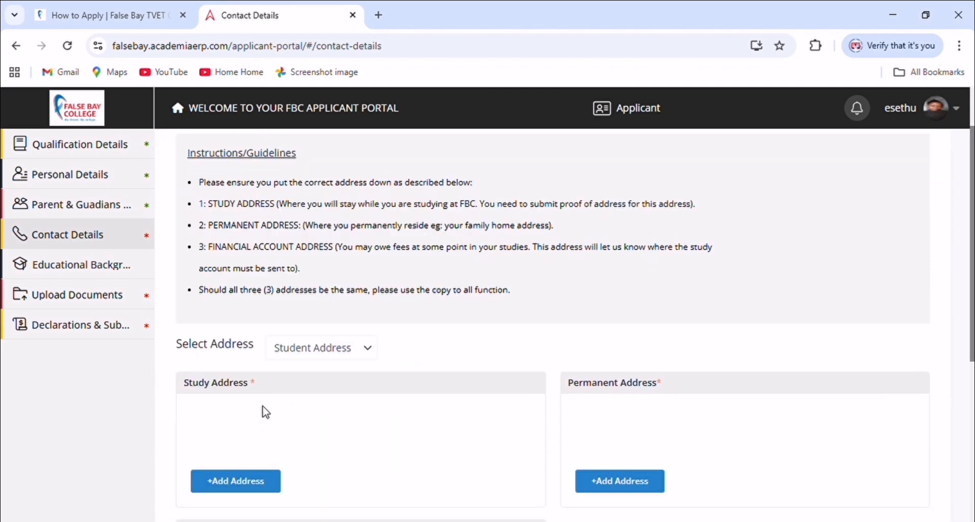
scroll(268, 393, down, 1)
click(243, 407)
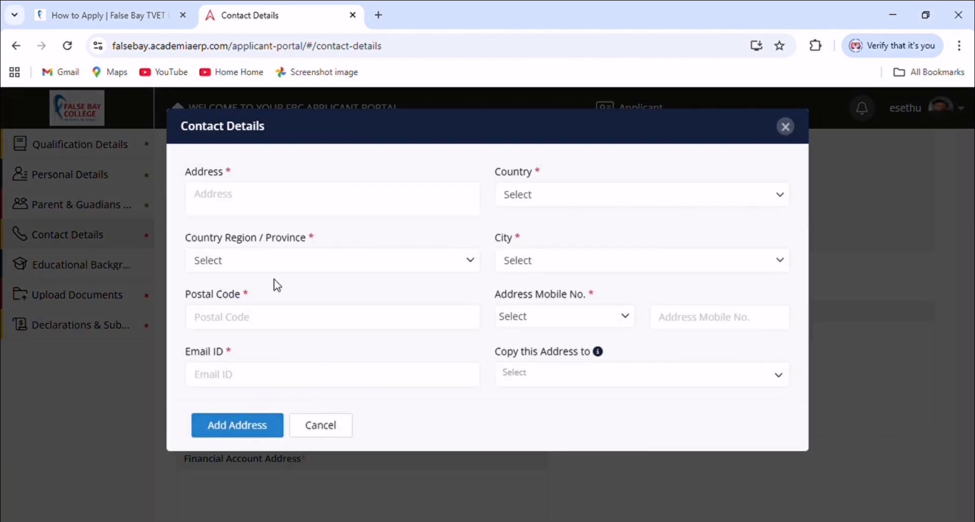
click(305, 205)
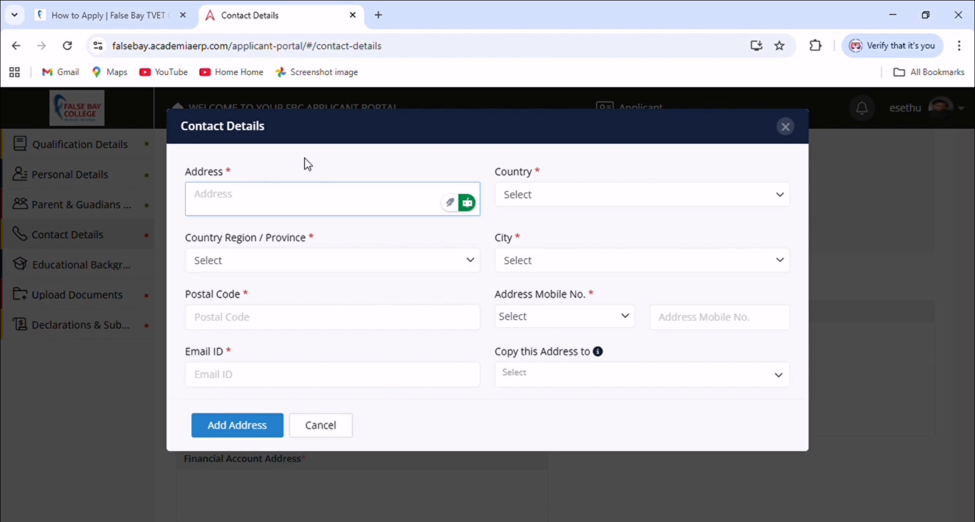
text(bbt)
text(654)
click(292, 261)
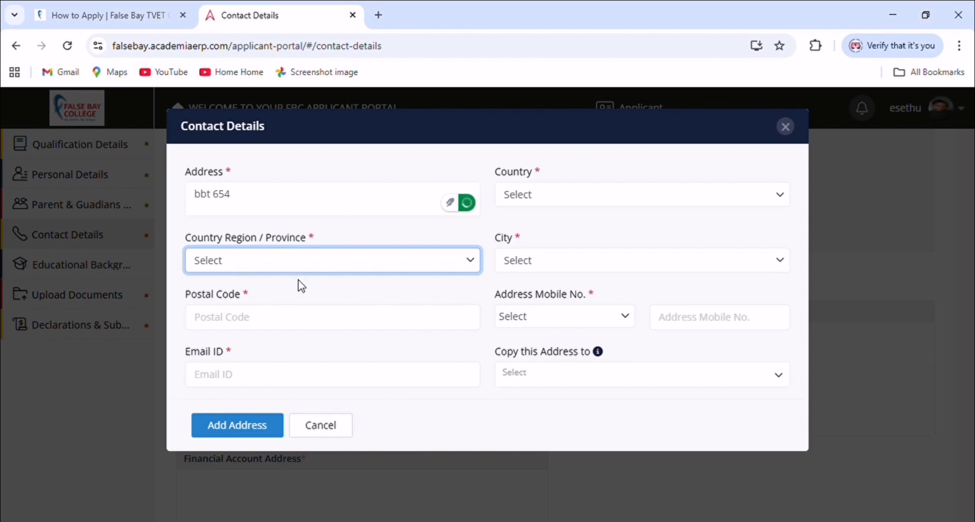
click(526, 201)
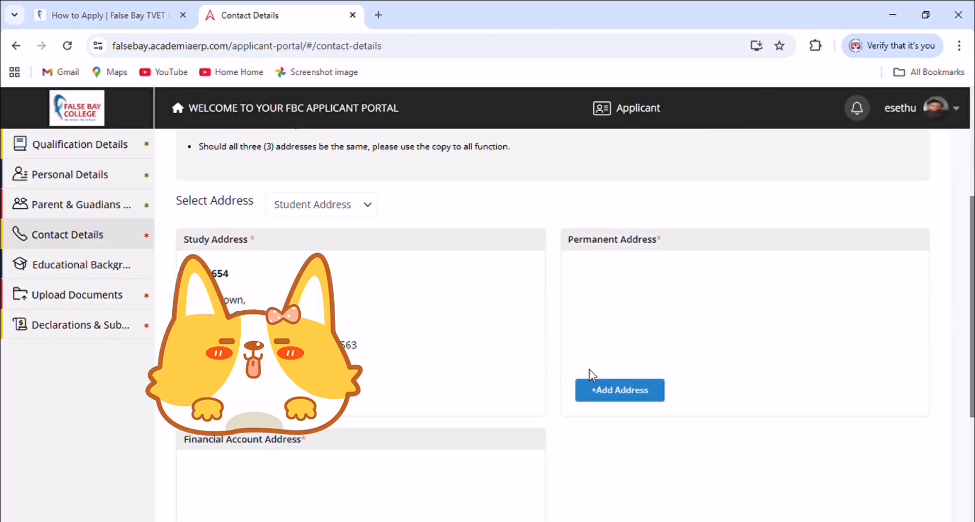
Add the permanent address with its street address
click(611, 394)
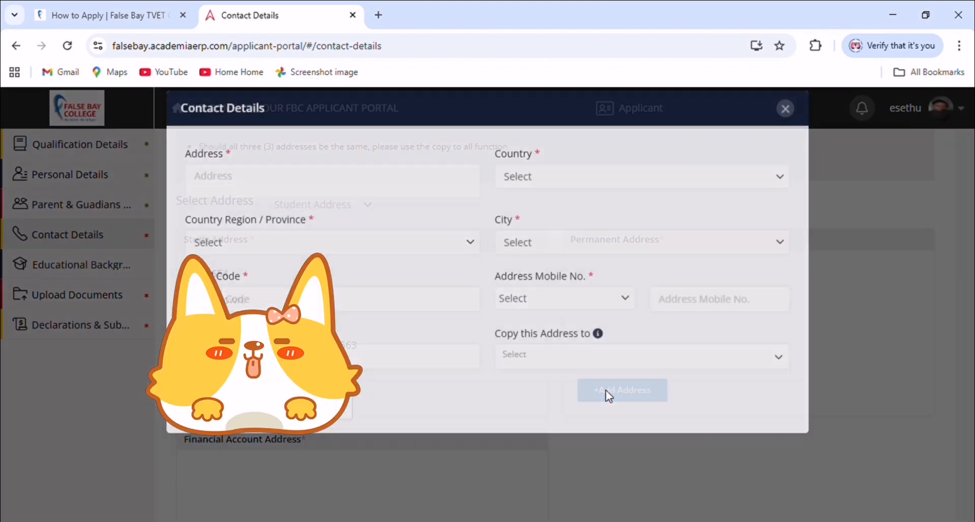
click(316, 209)
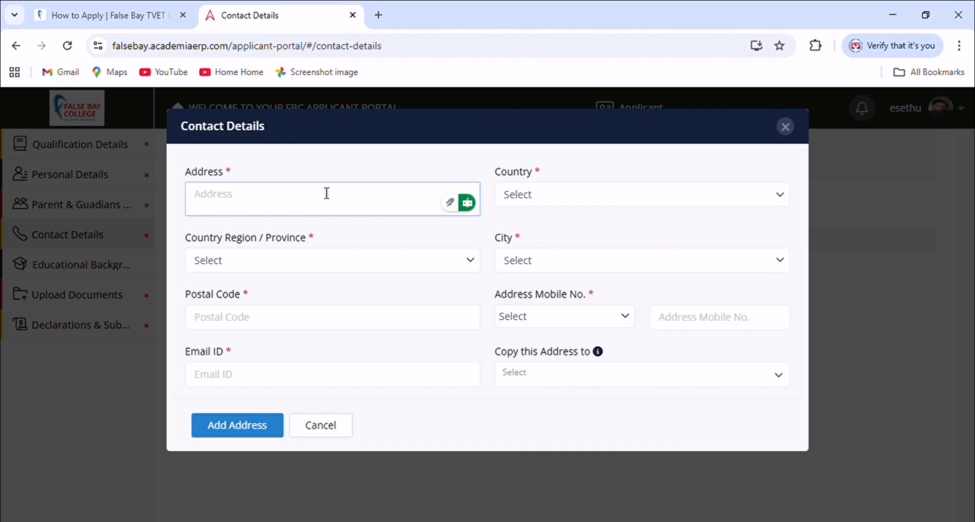
text(bbt)
text(5th)
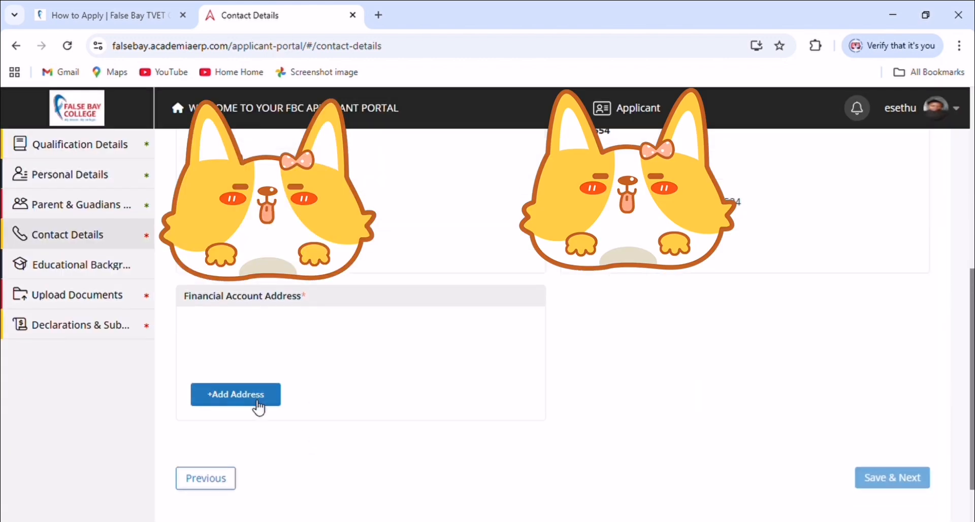
Add the financial account address in South Africa, Western Cape, and continue to Educational Background
click(237, 395)
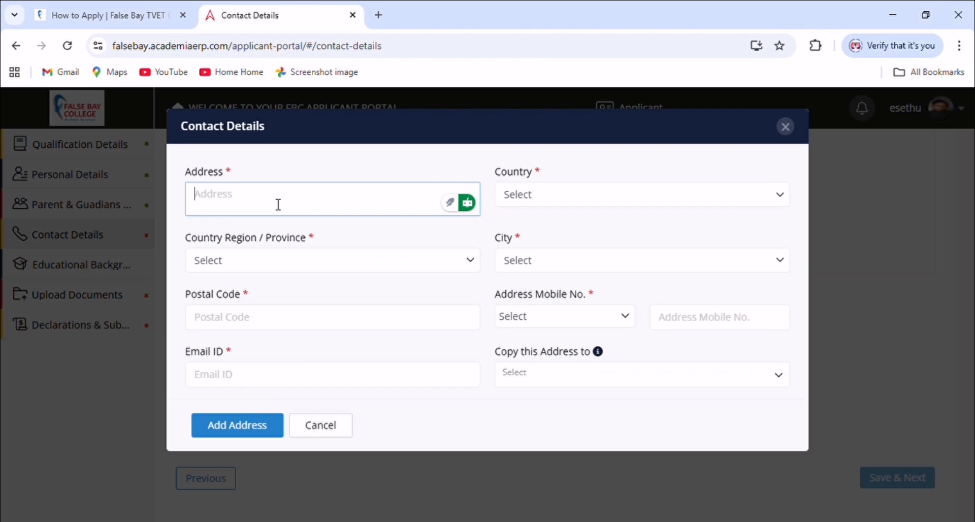
text(bbt654)
click(532, 189)
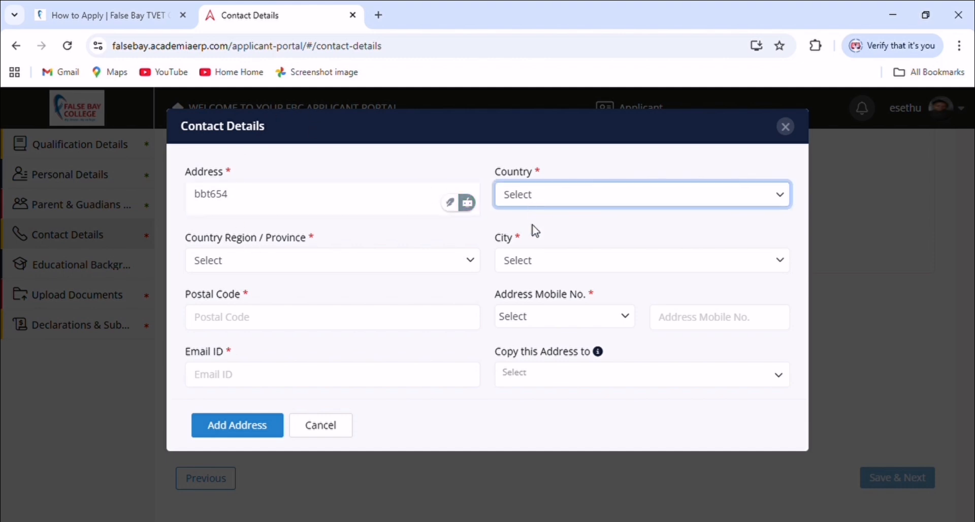
click(531, 240)
click(467, 263)
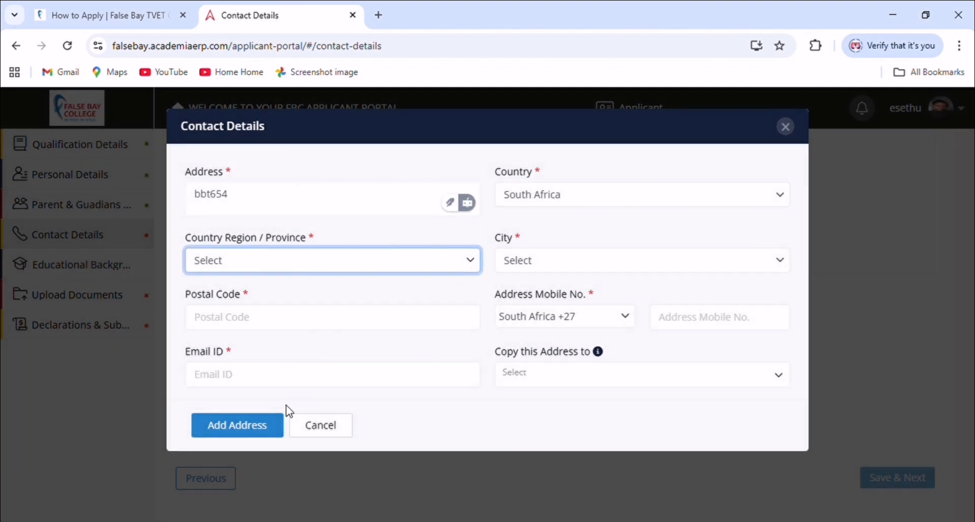
click(282, 450)
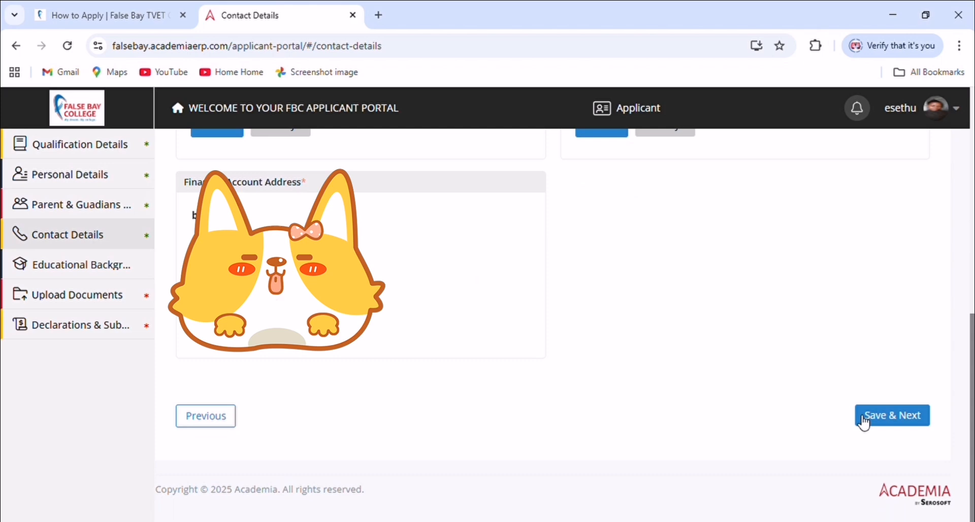
click(870, 415)
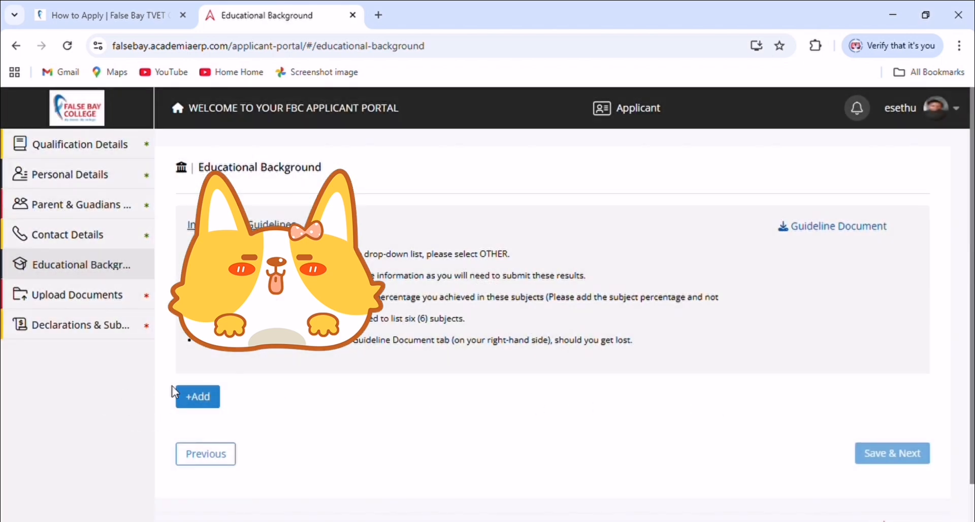
Start a school qualification record, choose the school, and enter IsiXhosa Home Language 69
click(203, 398)
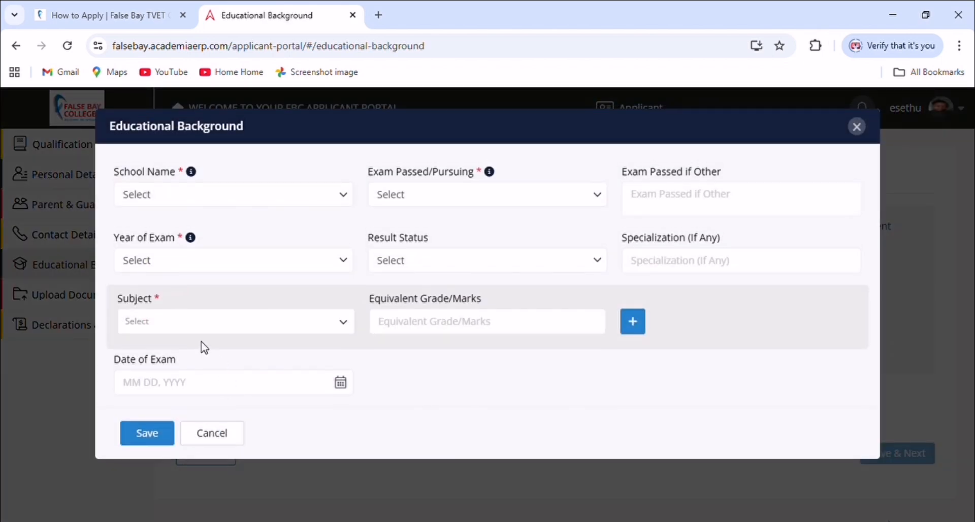
click(221, 203)
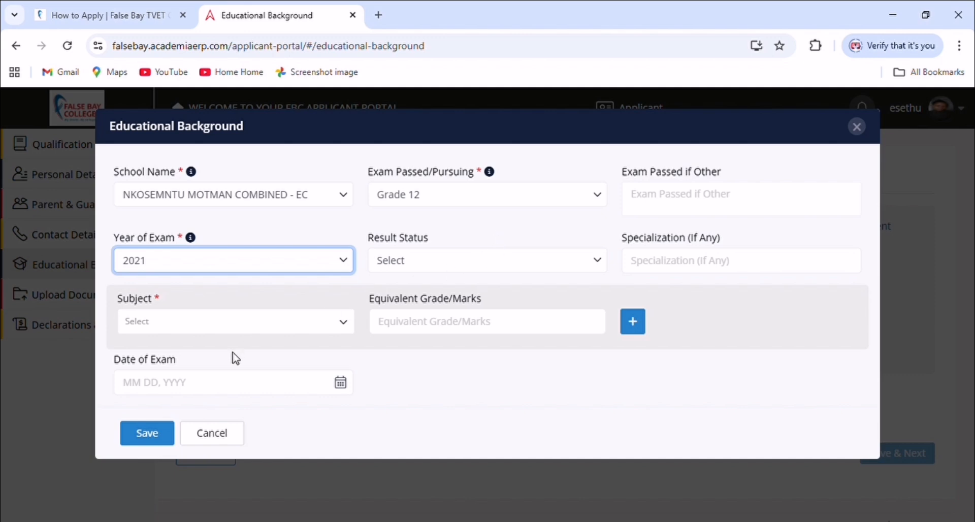
click(240, 331)
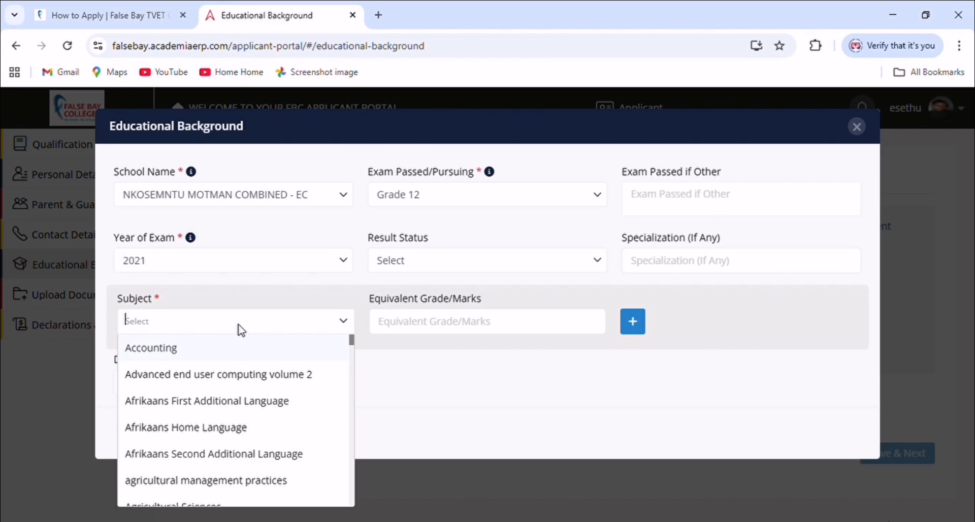
text(x)
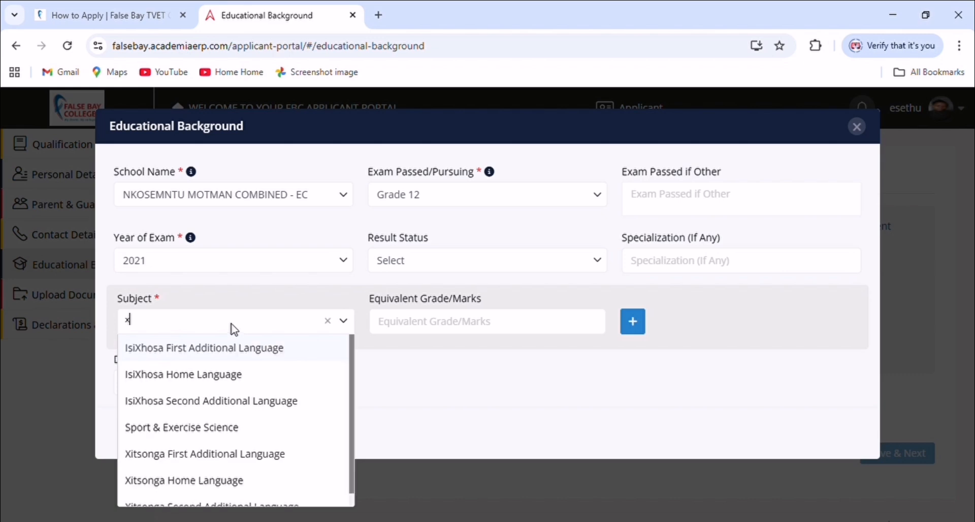
text(ho)
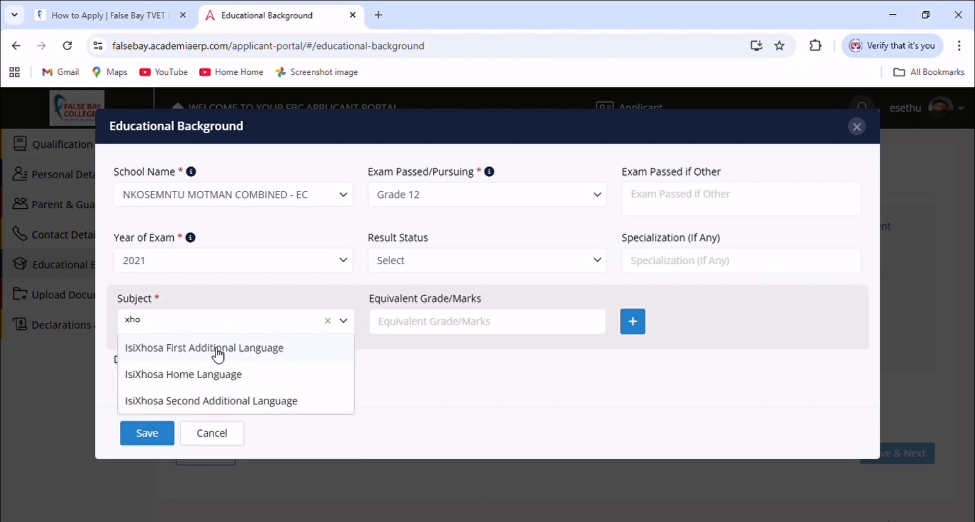
click(222, 374)
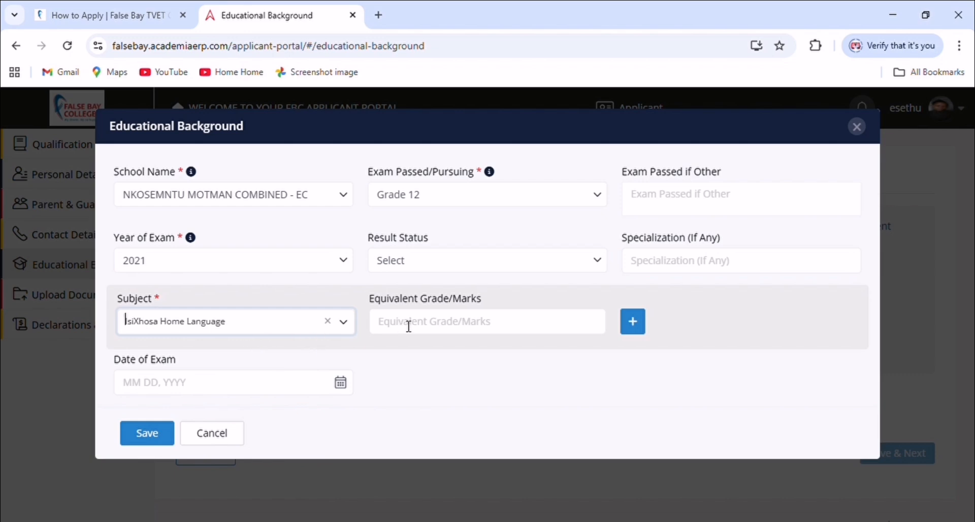
click(514, 325)
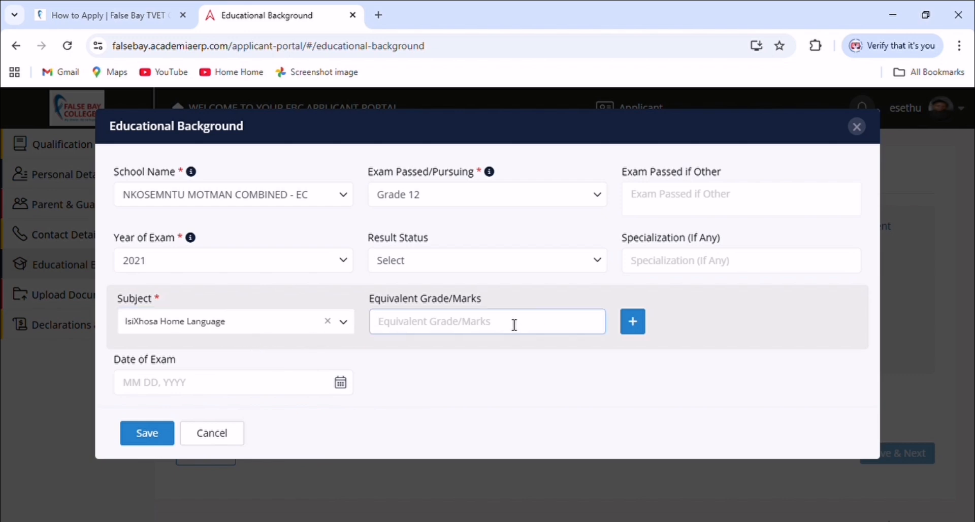
text(69)
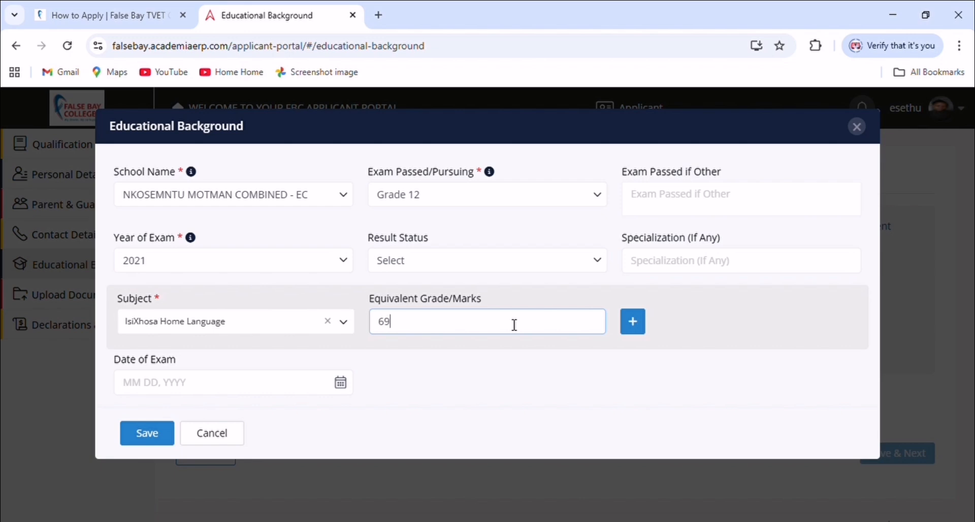
Add a second subject row with English First Additional Language at 43
click(633, 321)
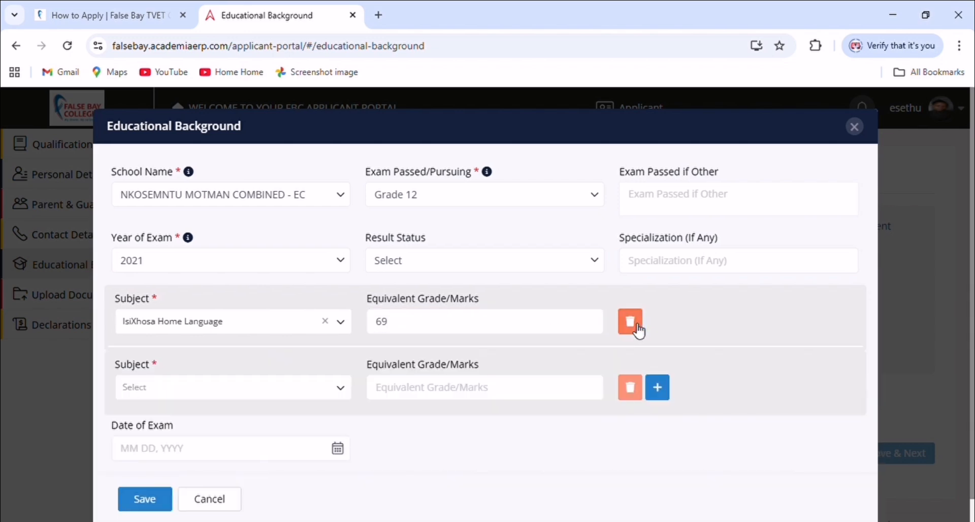
click(236, 393)
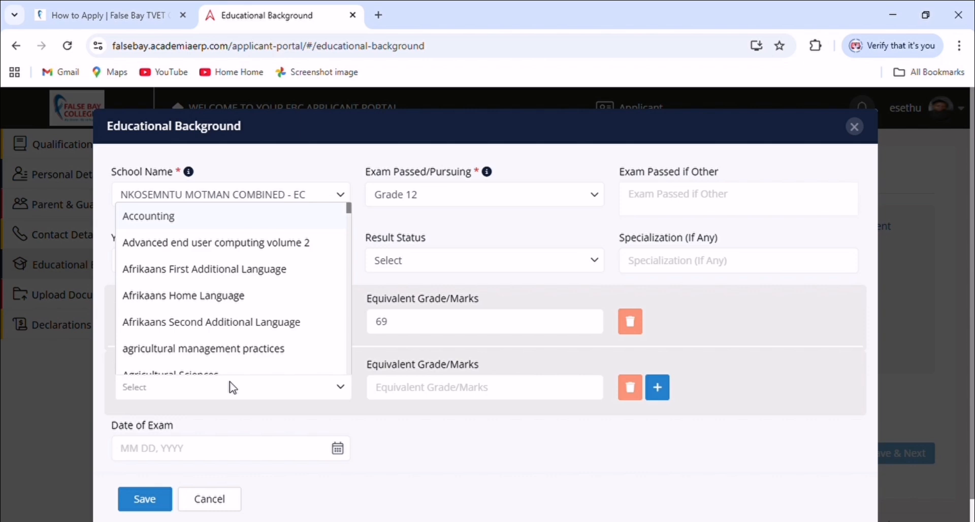
text(eng)
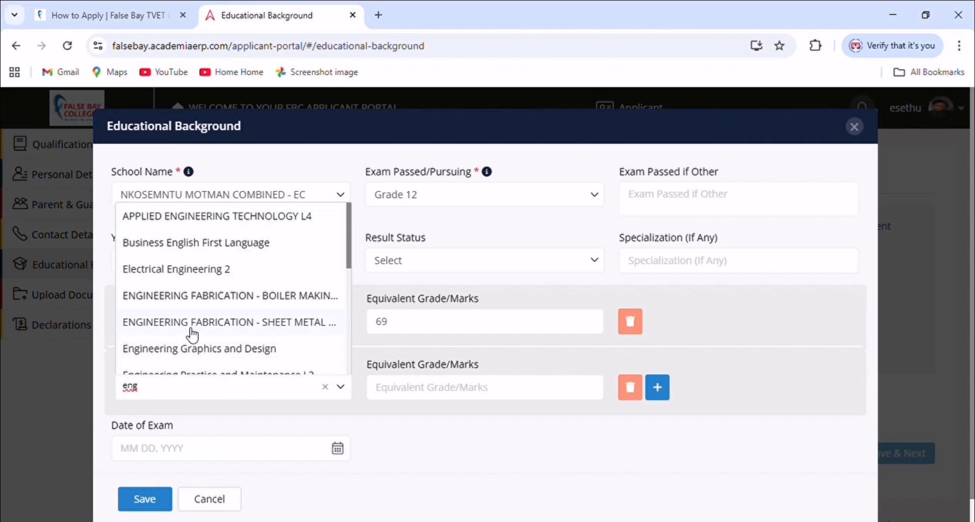
scroll(201, 321, down, 2)
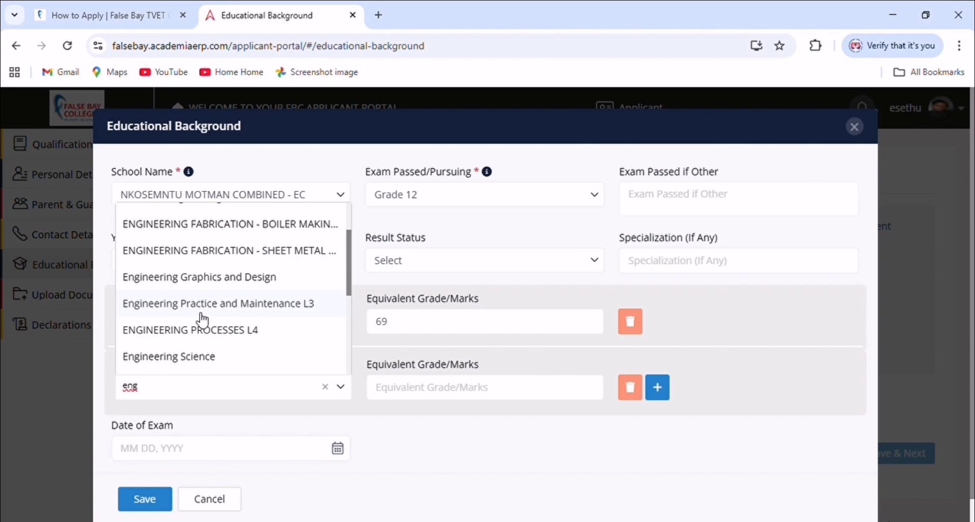
scroll(202, 320, down, 2)
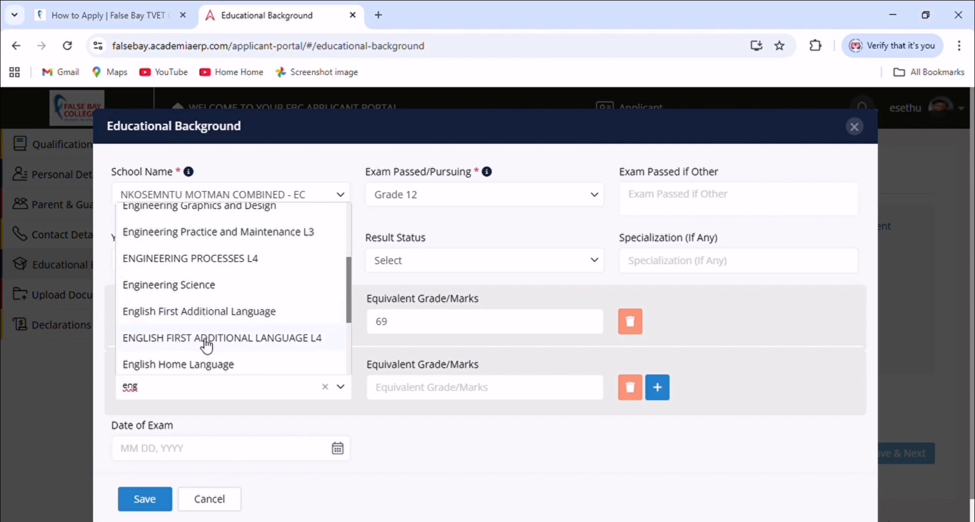
scroll(203, 342, down, 3)
click(202, 244)
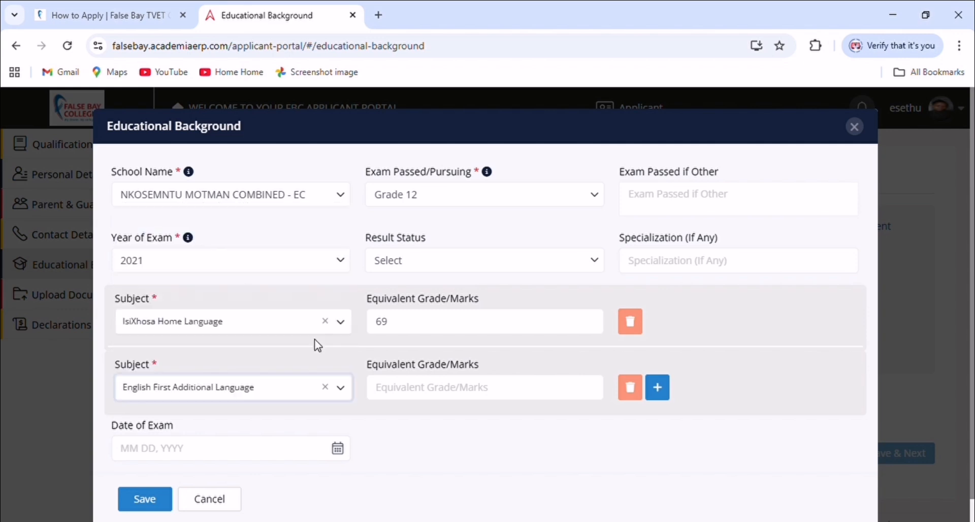
click(436, 394)
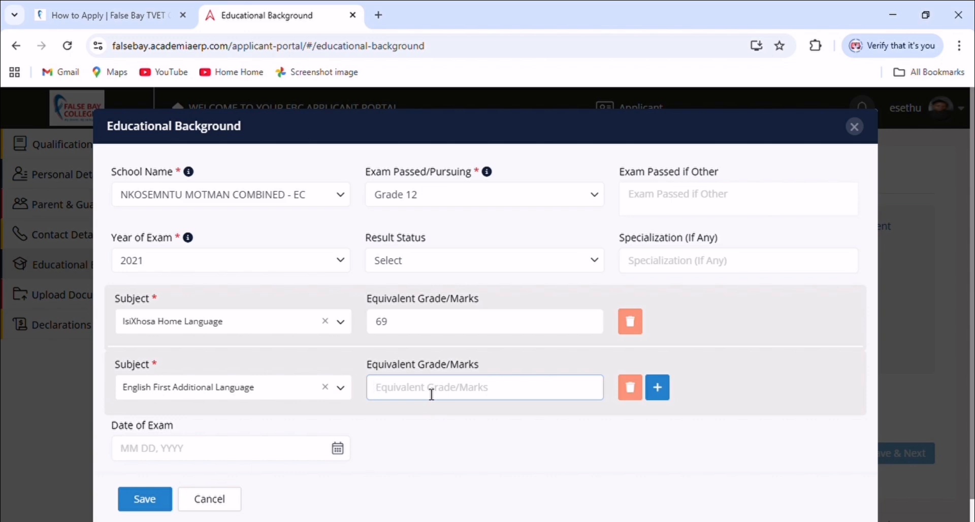
text(43)
Add a third subject row with Life Orientation at 60
click(657, 387)
click(242, 457)
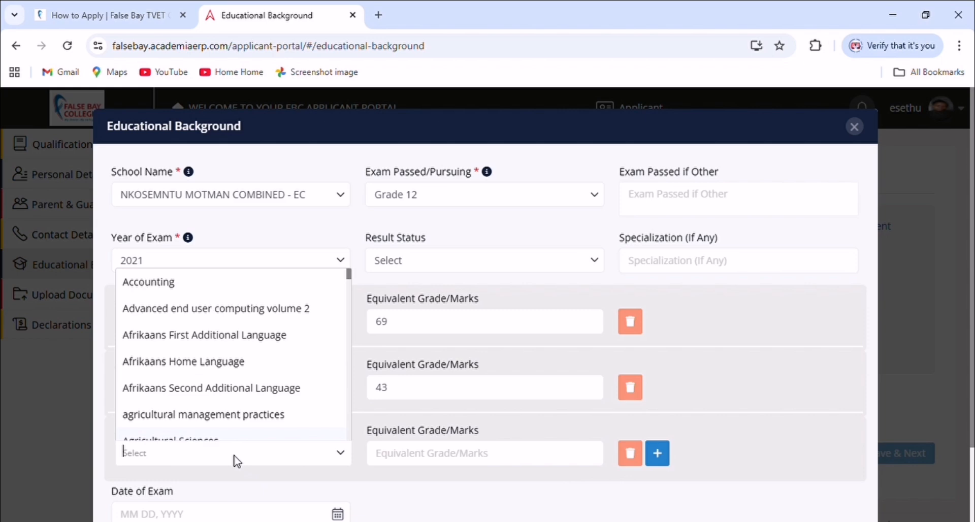
text(life)
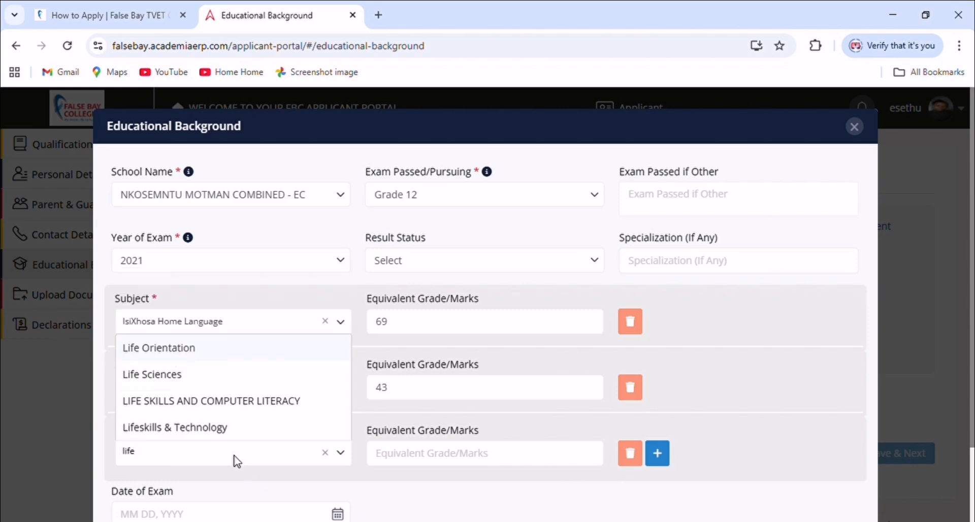
click(176, 350)
click(472, 460)
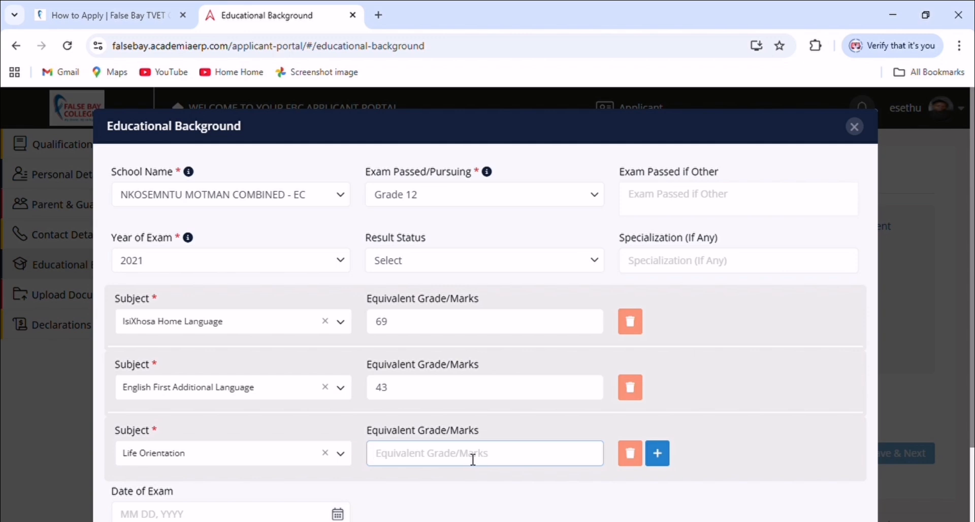
text(60)
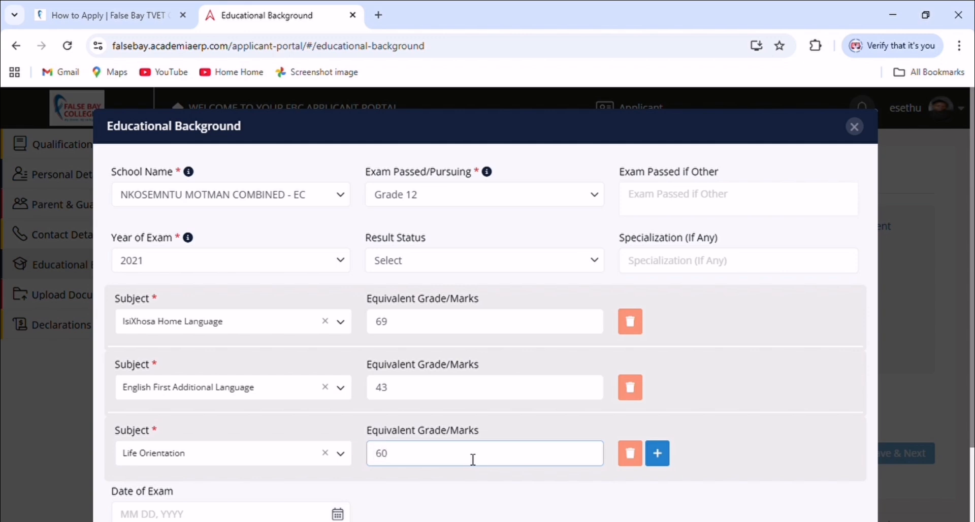
click(660, 454)
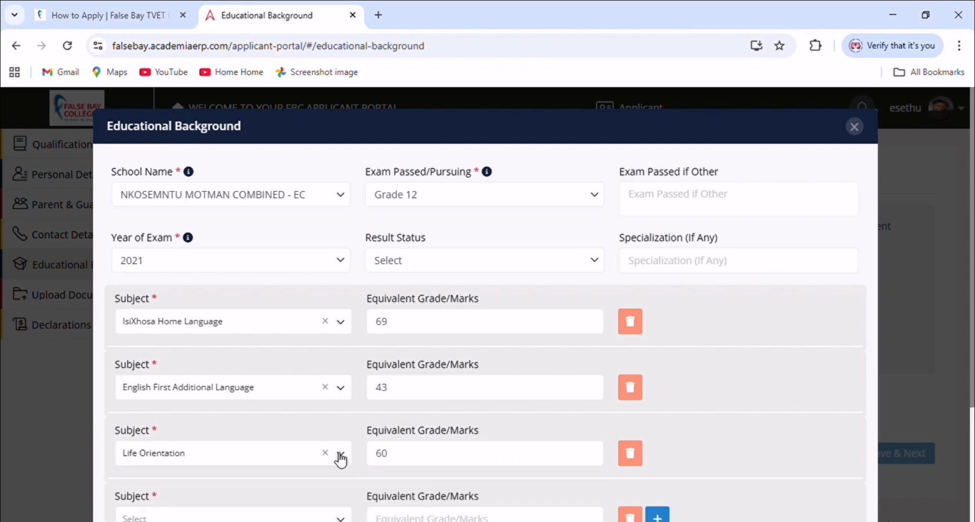
Set the fourth subject to Geography with a mark of 38
scroll(340, 457, down, 2)
click(278, 451)
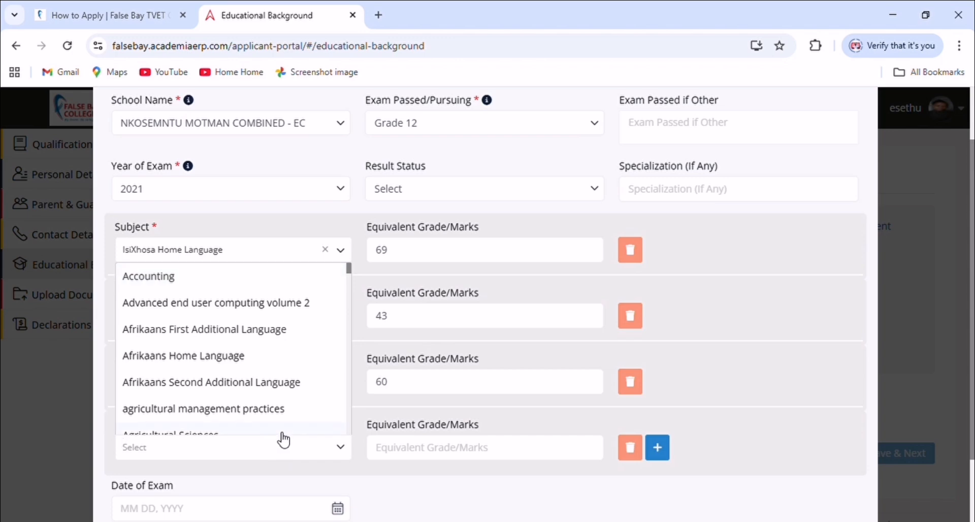
text(geo)
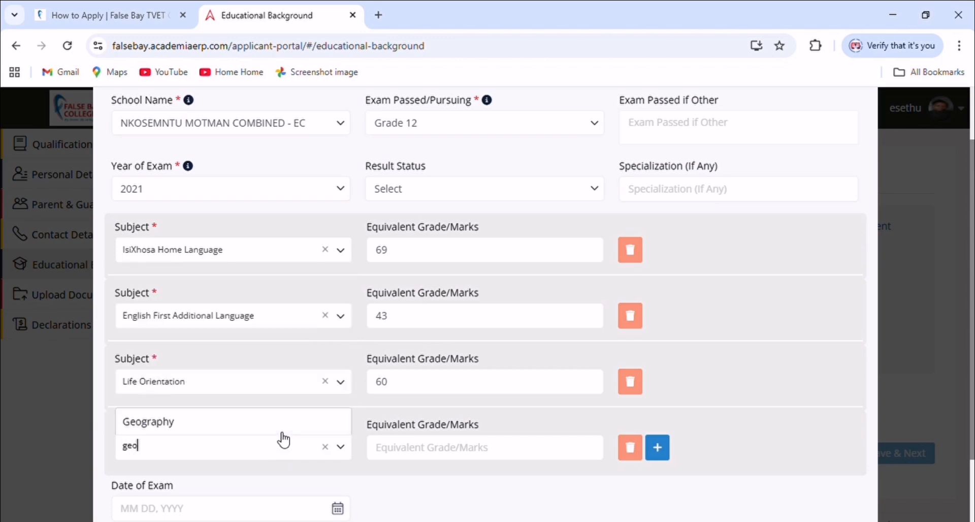
click(213, 422)
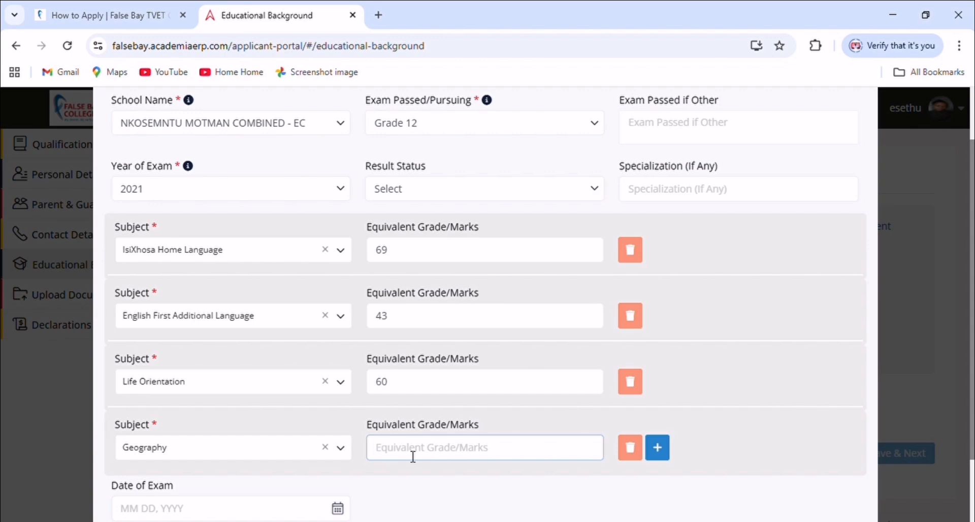
text(3)
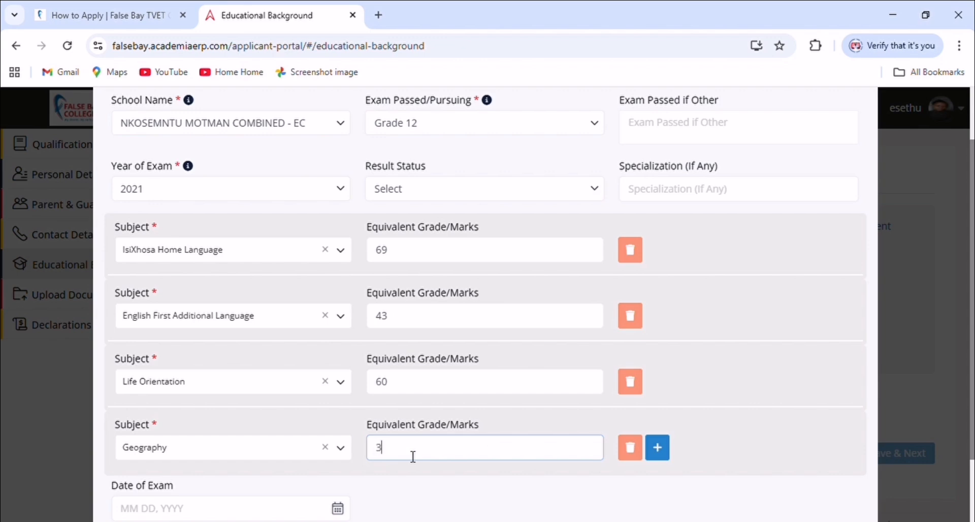
text(8)
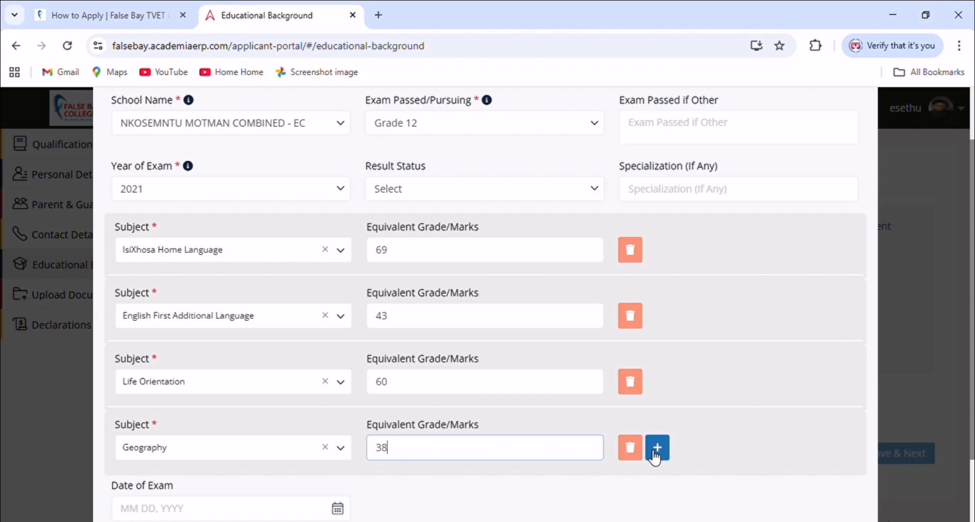
click(658, 448)
Add Life Sciences with a mark of 51
scroll(325, 465, down, 3)
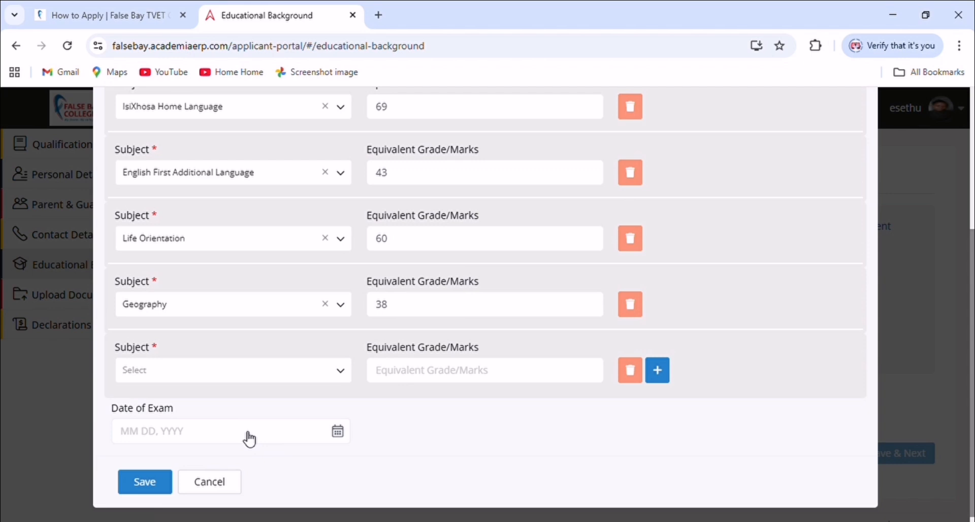
click(220, 379)
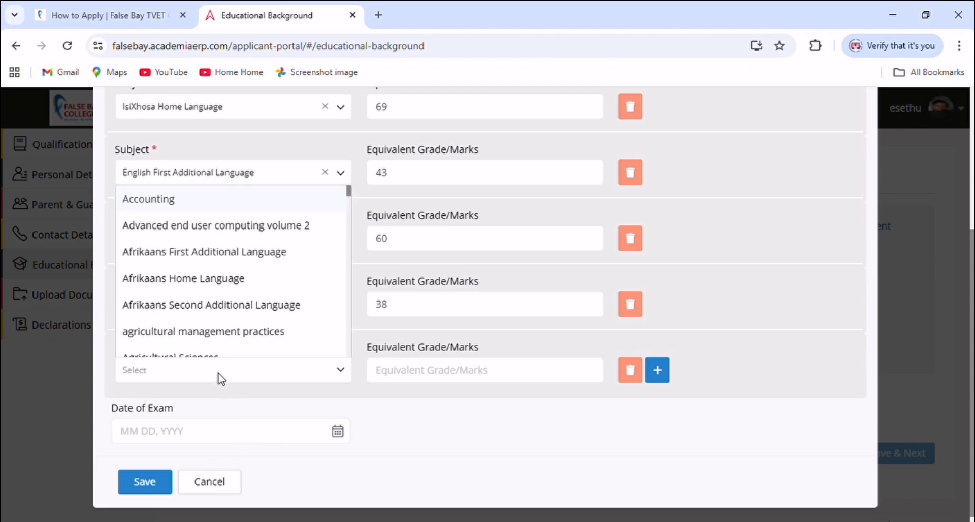
text(life)
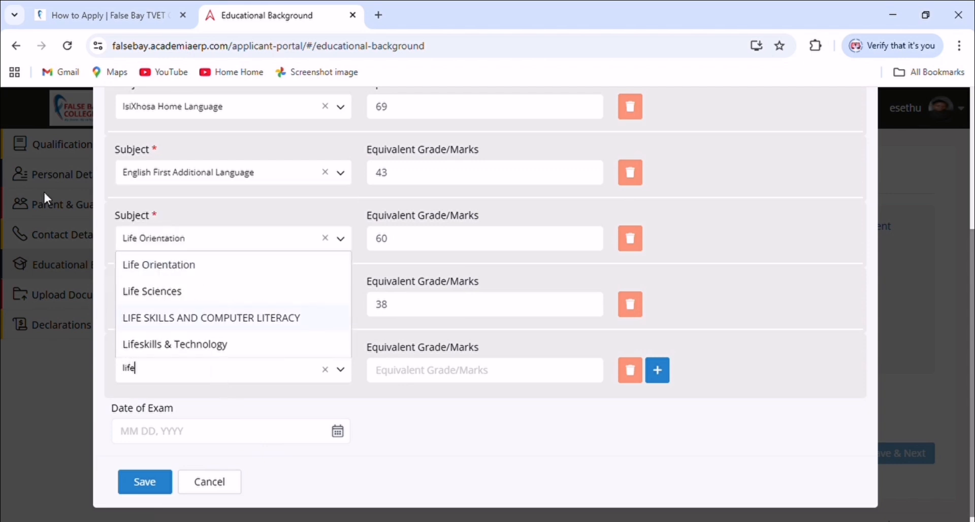
click(167, 297)
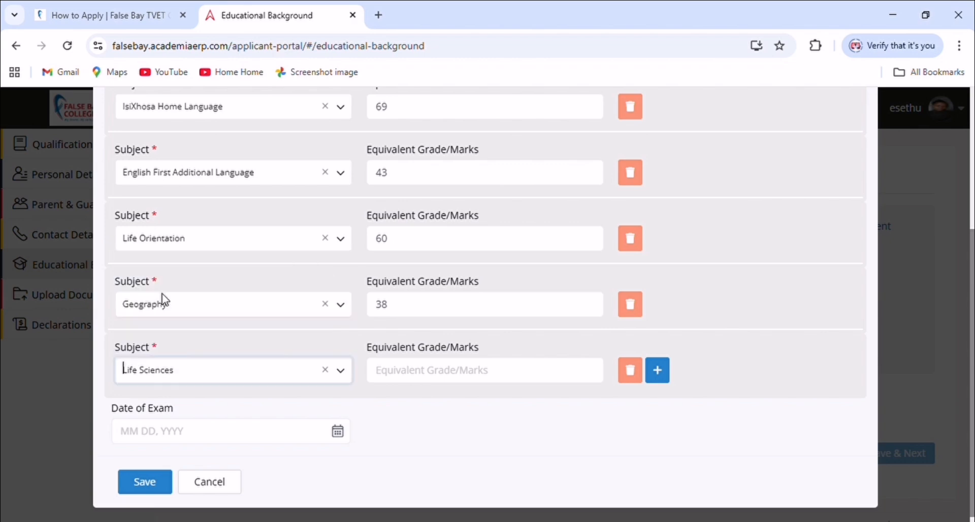
click(450, 377)
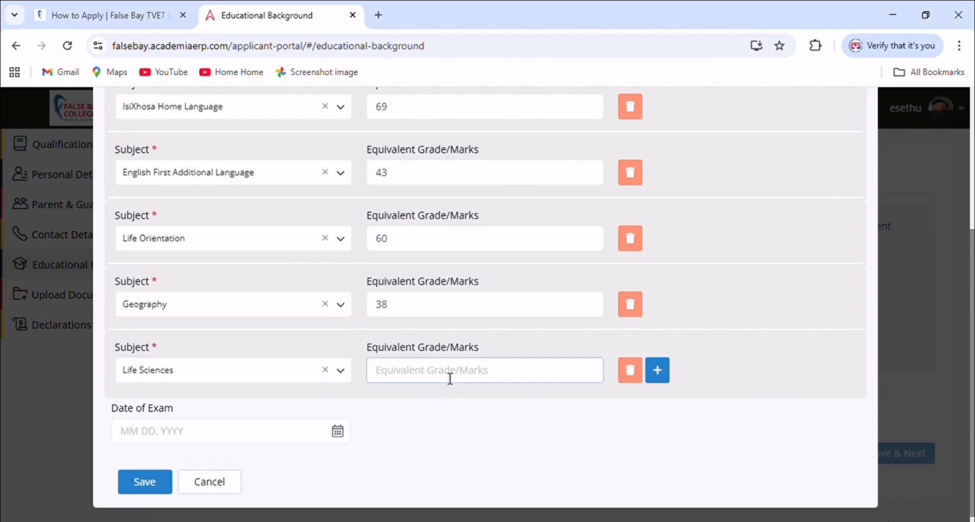
text(51)
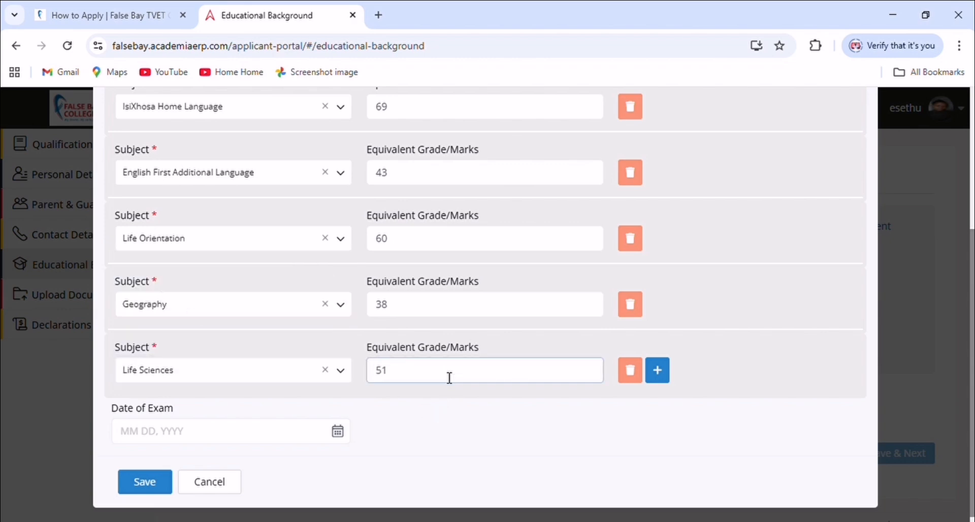
click(659, 372)
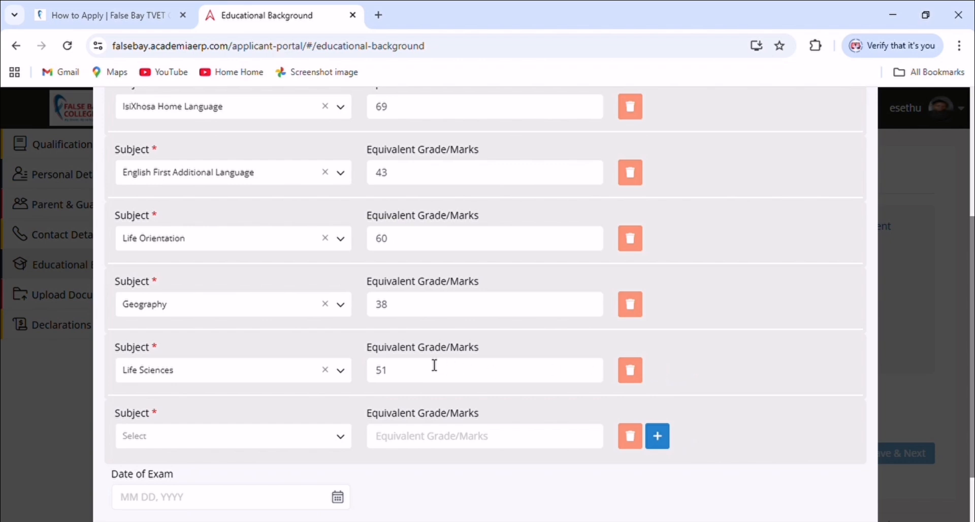
Add Tourism with a mark of 48 and delete the leftover empty row
scroll(330, 396, down, 2)
click(257, 364)
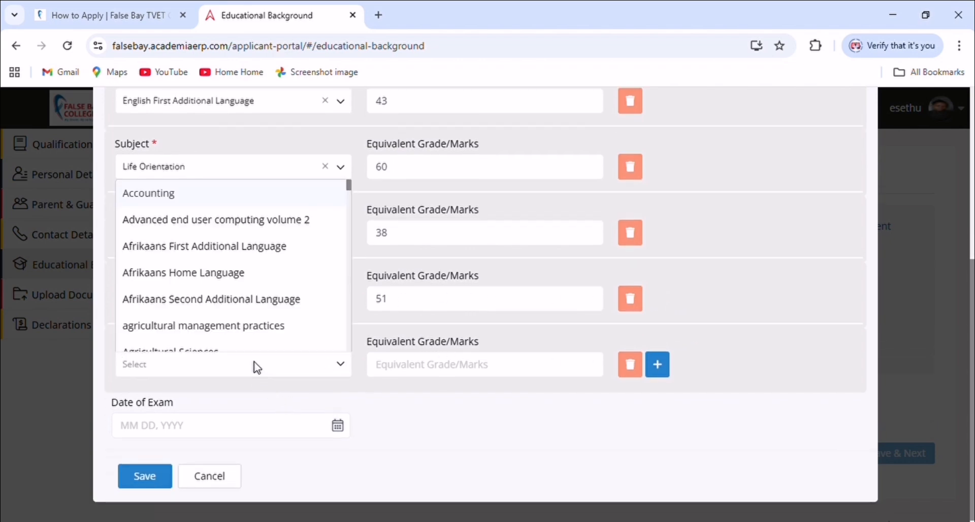
text(tou)
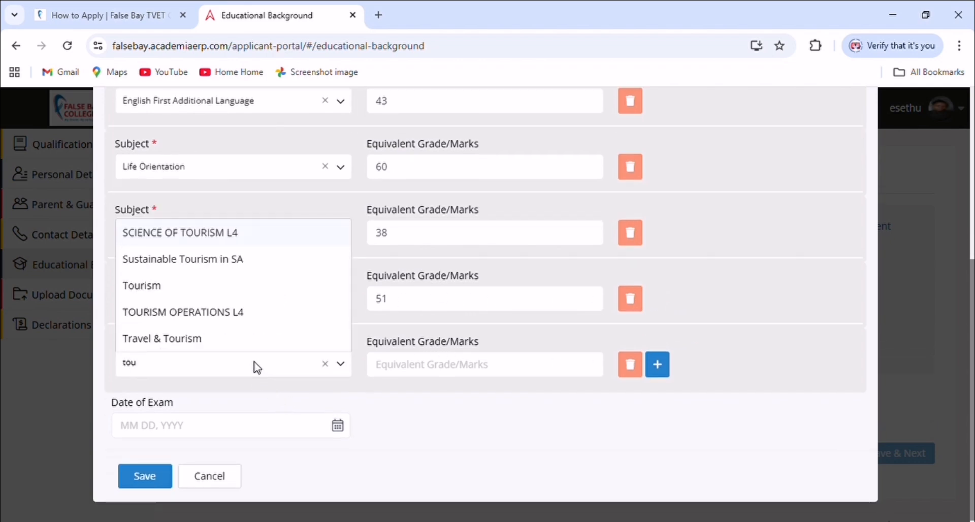
click(165, 286)
click(439, 365)
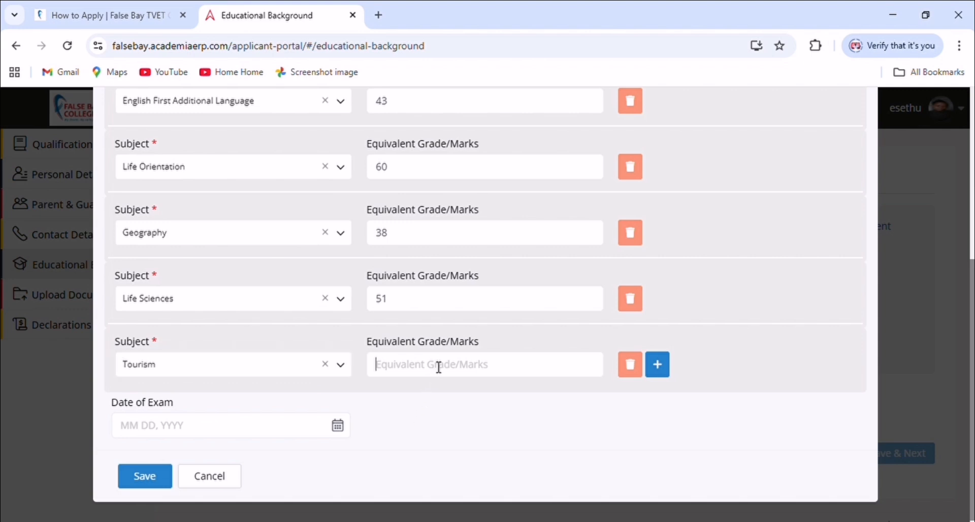
text(48)
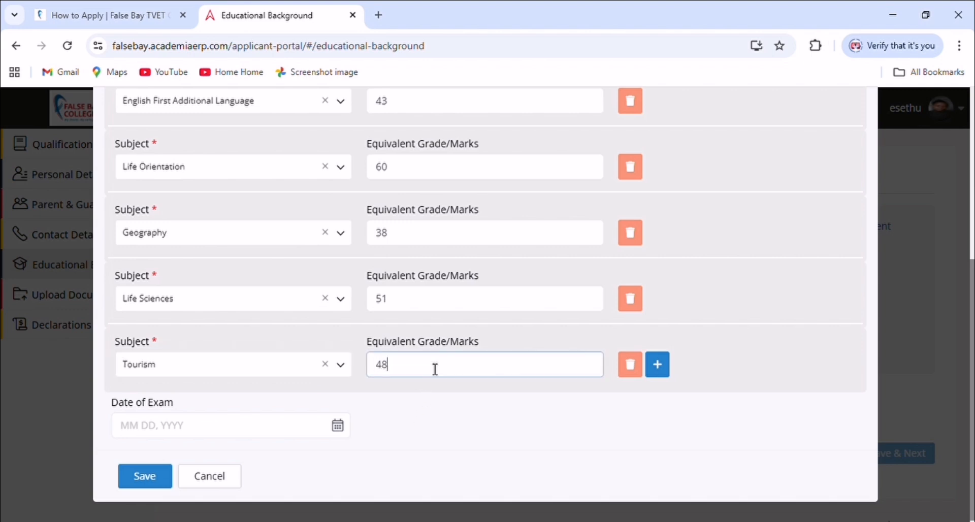
click(656, 374)
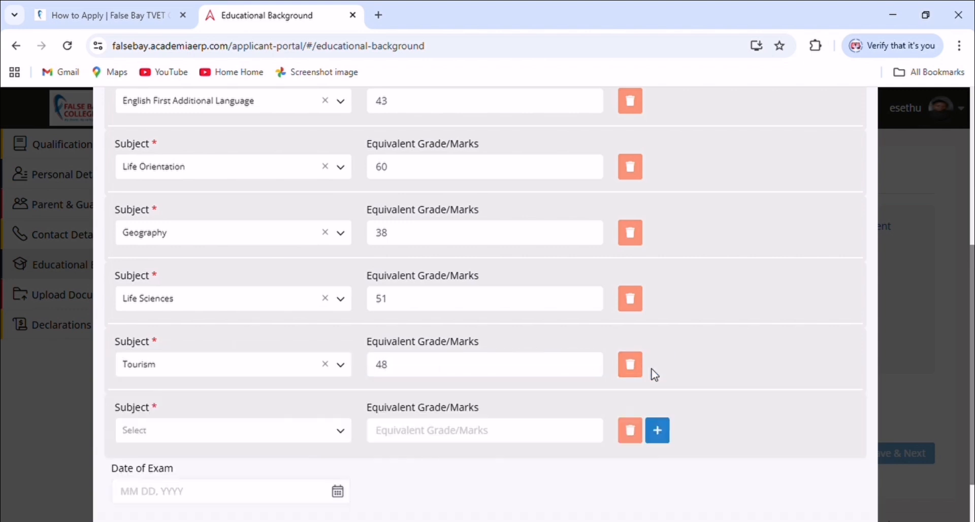
scroll(298, 425, down, 1)
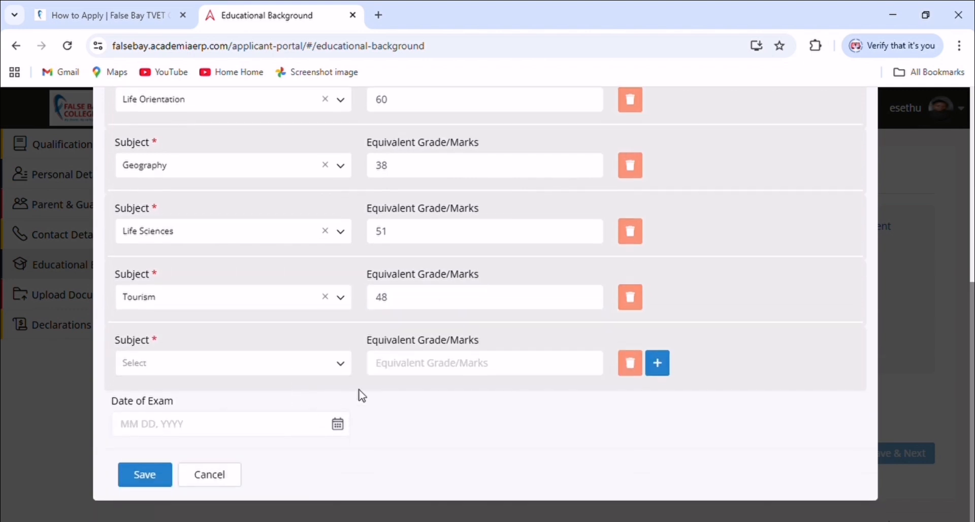
click(631, 369)
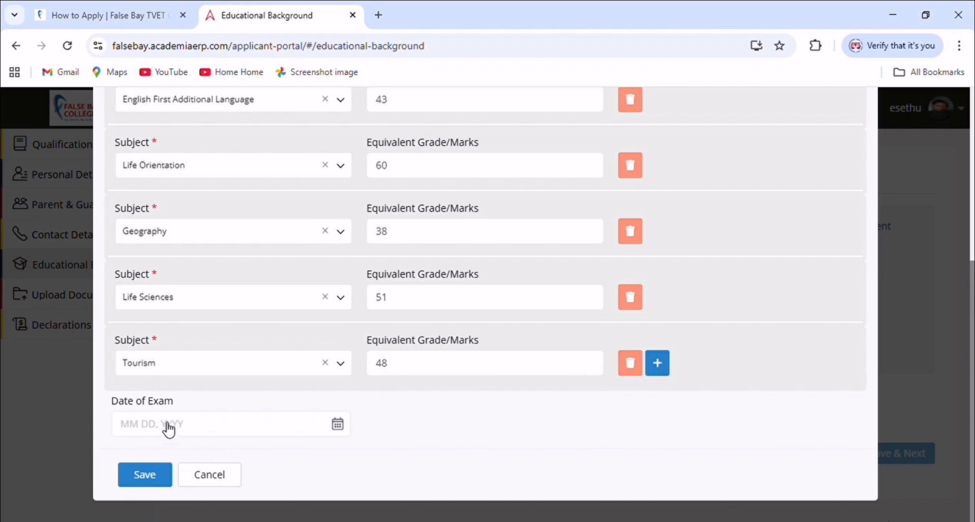
Set the exam date to Dec 13, 2021 using the calendar
click(134, 431)
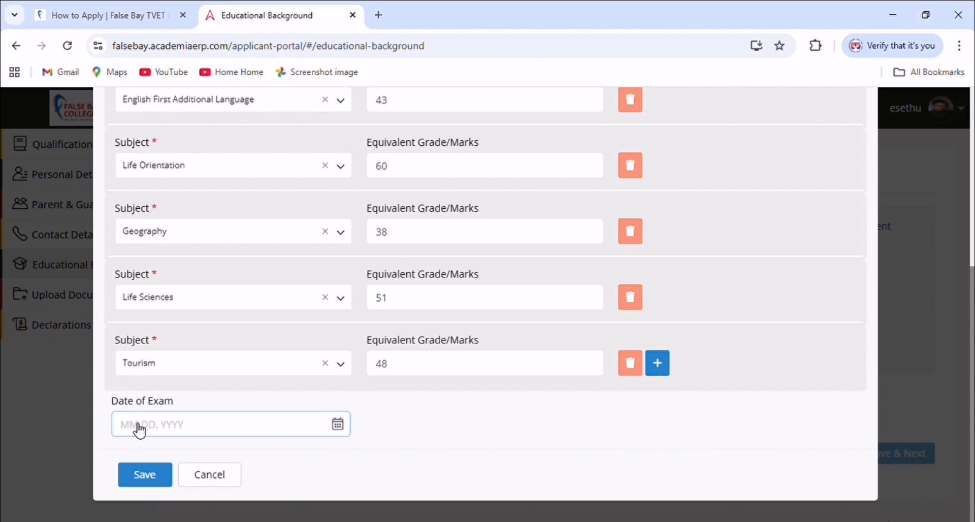
text(12)
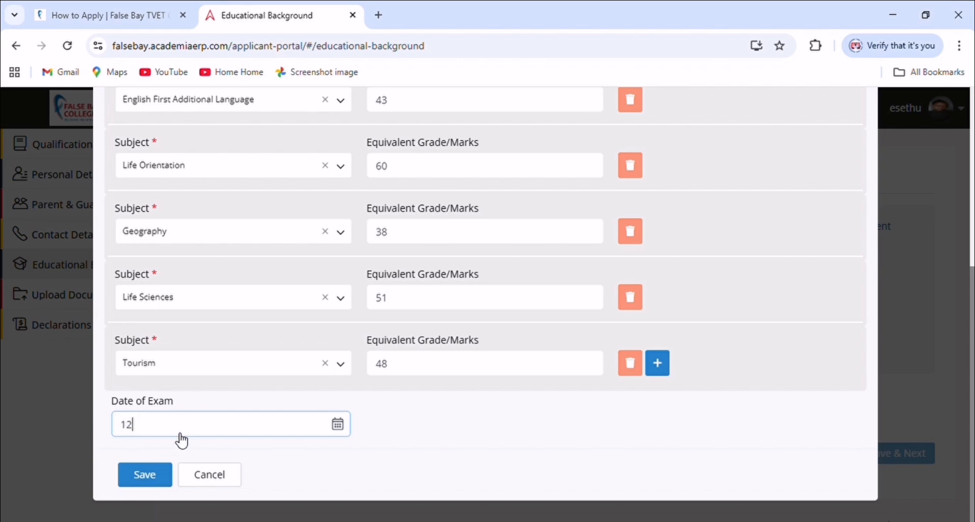
key(BackSpace)
click(338, 425)
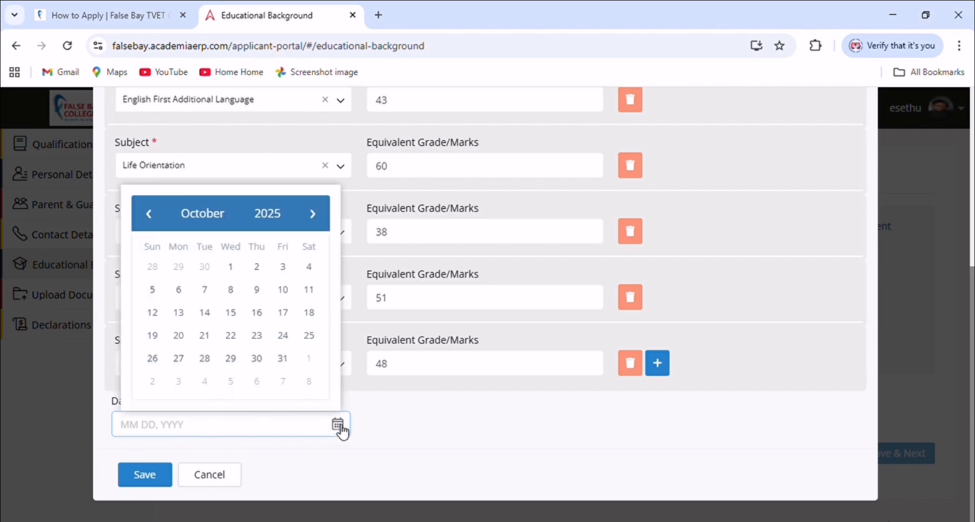
click(159, 222)
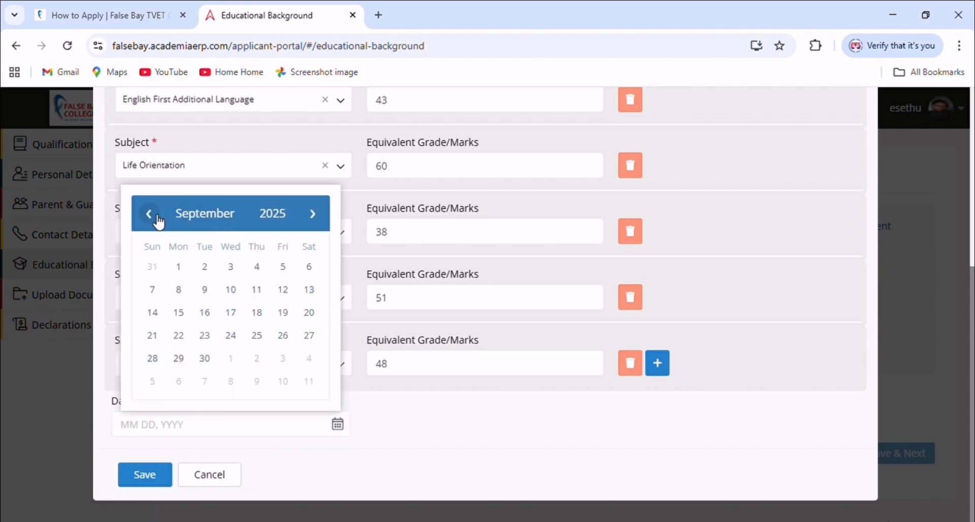
double_click(160, 221)
triple_click(160, 221)
triple_click(161, 221)
double_click(160, 221)
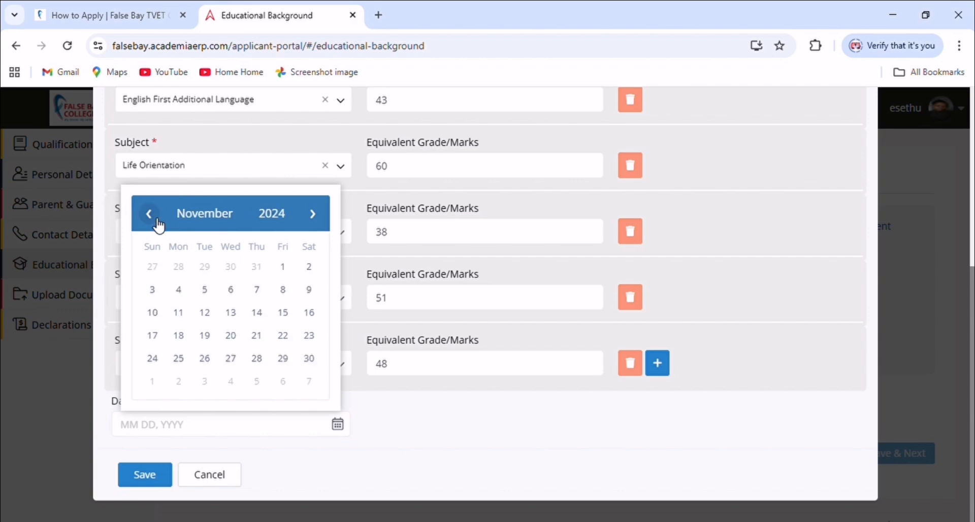
triple_click(158, 222)
triple_click(158, 222)
double_click(158, 223)
triple_click(158, 223)
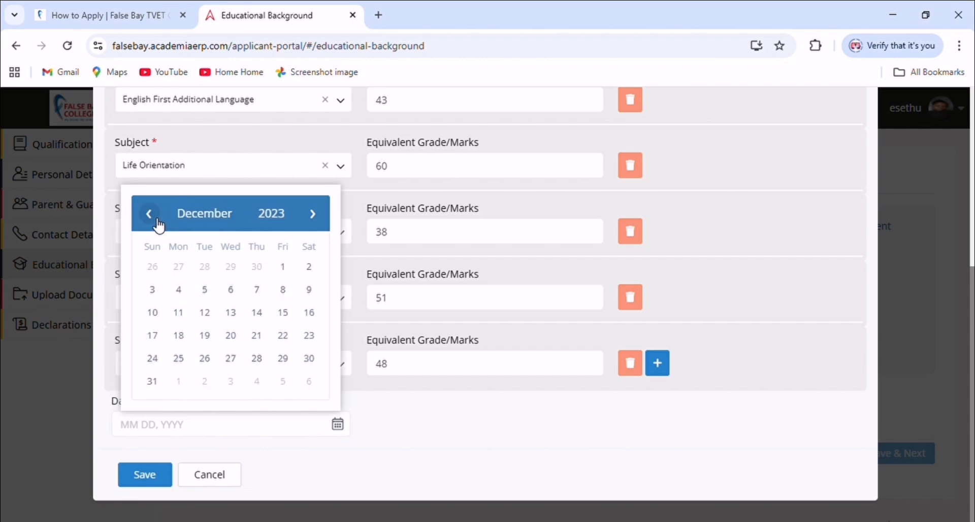
triple_click(157, 224)
triple_click(158, 224)
triple_click(158, 224)
triple_click(158, 224)
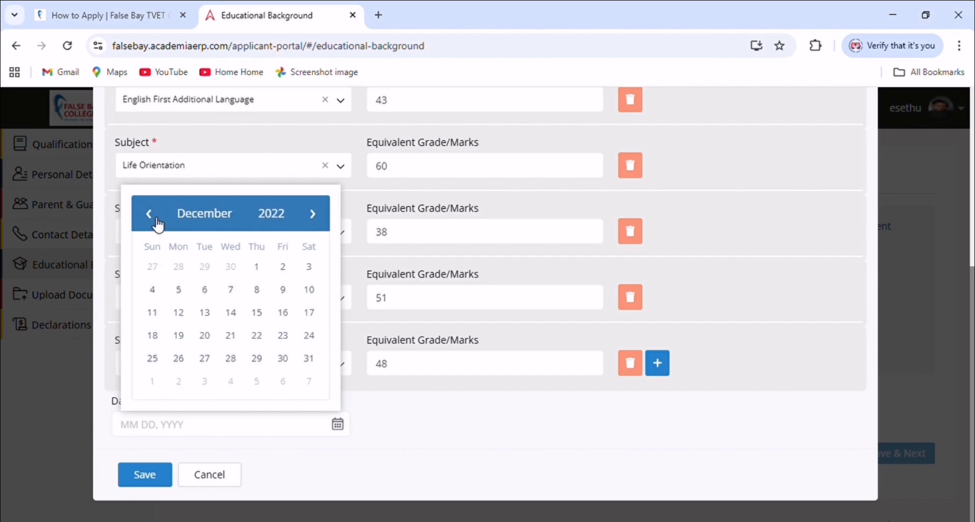
double_click(159, 224)
triple_click(158, 224)
triple_click(159, 224)
double_click(159, 224)
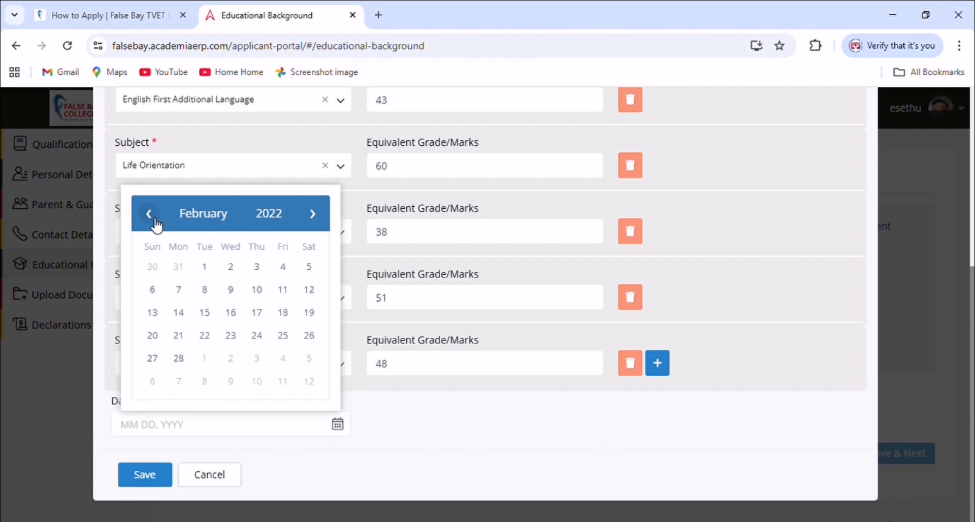
double_click(159, 224)
click(159, 224)
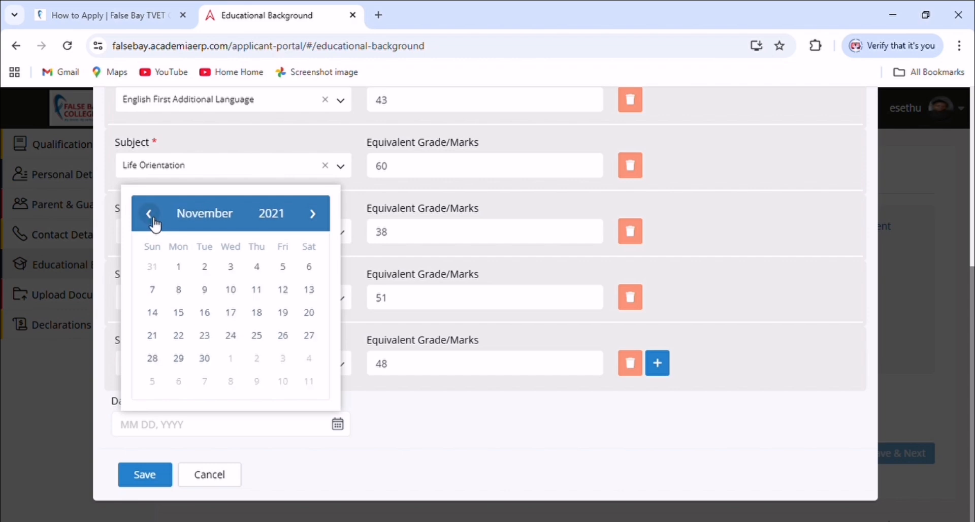
click(313, 214)
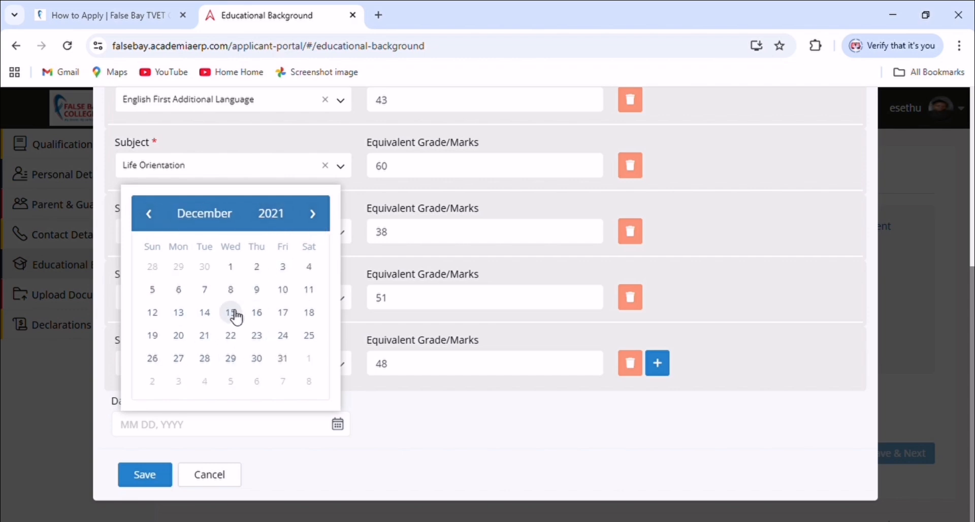
click(190, 316)
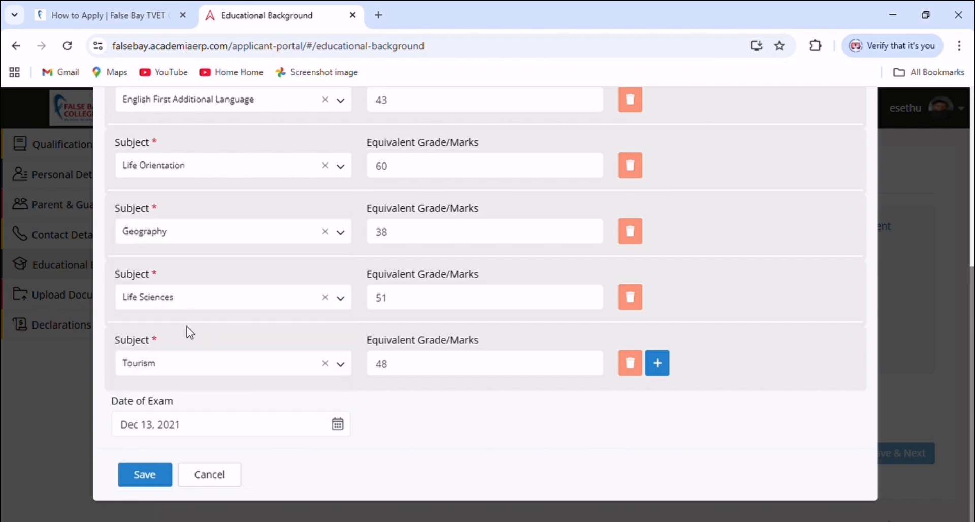
Choose 2021 as the Year of Exam and save the school record
click(127, 477)
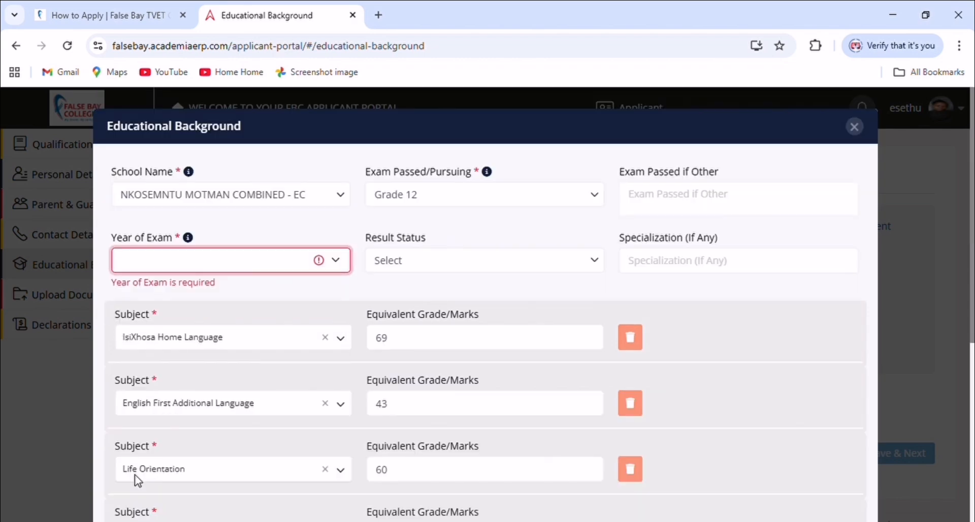
click(165, 267)
click(144, 384)
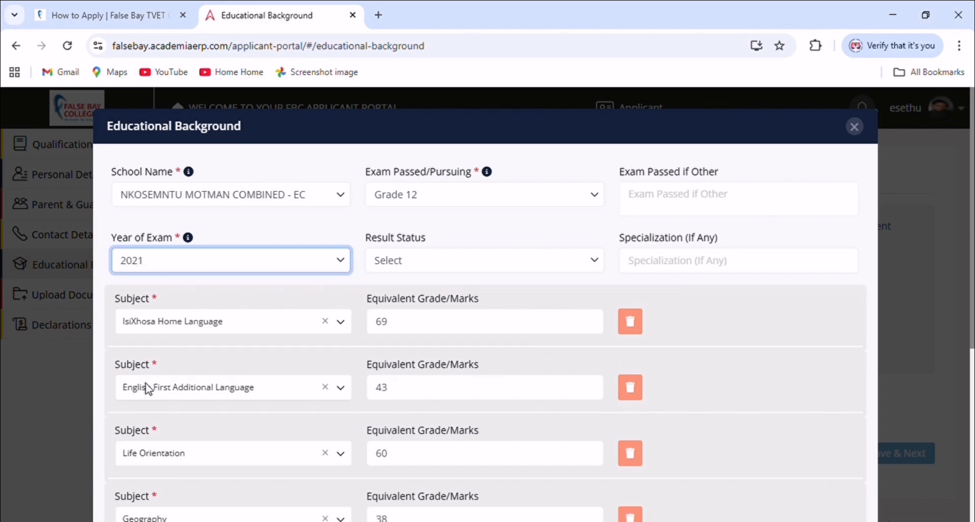
scroll(203, 390, down, 2)
scroll(208, 389, down, 4)
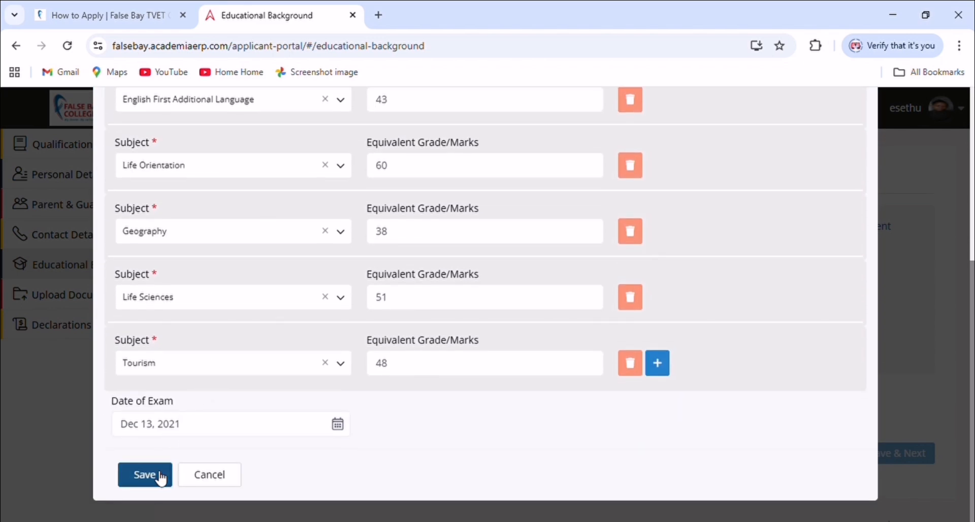
click(156, 474)
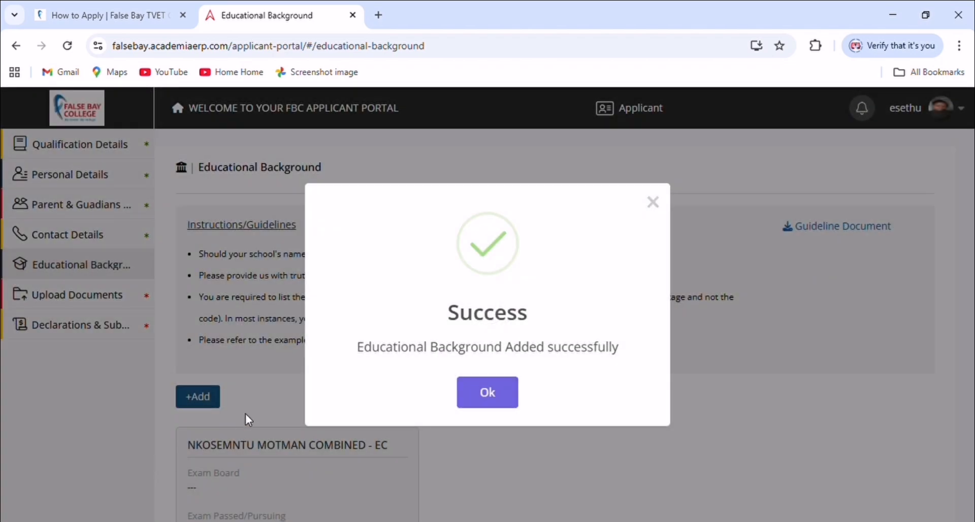
Close the success message and review the saved Grade 12 record for NKOSEMNTU MOTMAN COMBINED - EC
click(479, 394)
scroll(315, 399, down, 2)
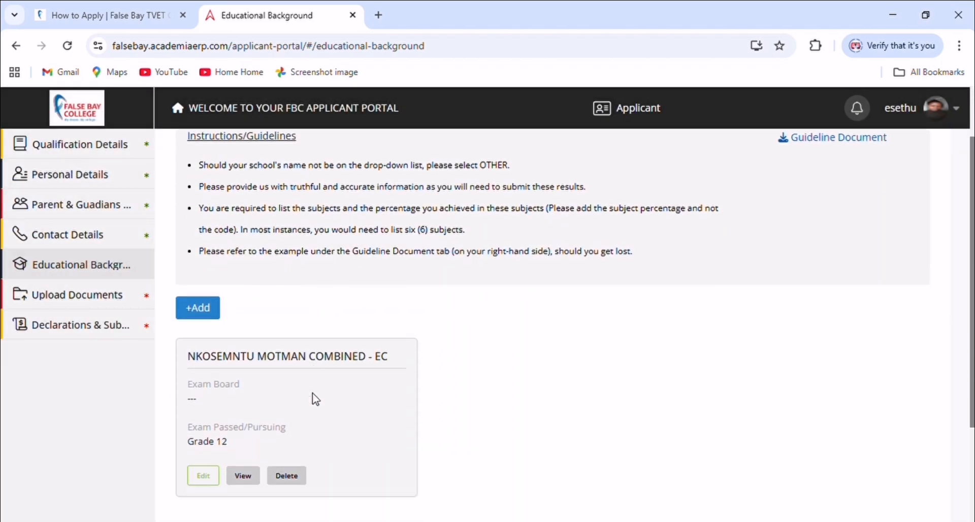
scroll(315, 399, down, 1)
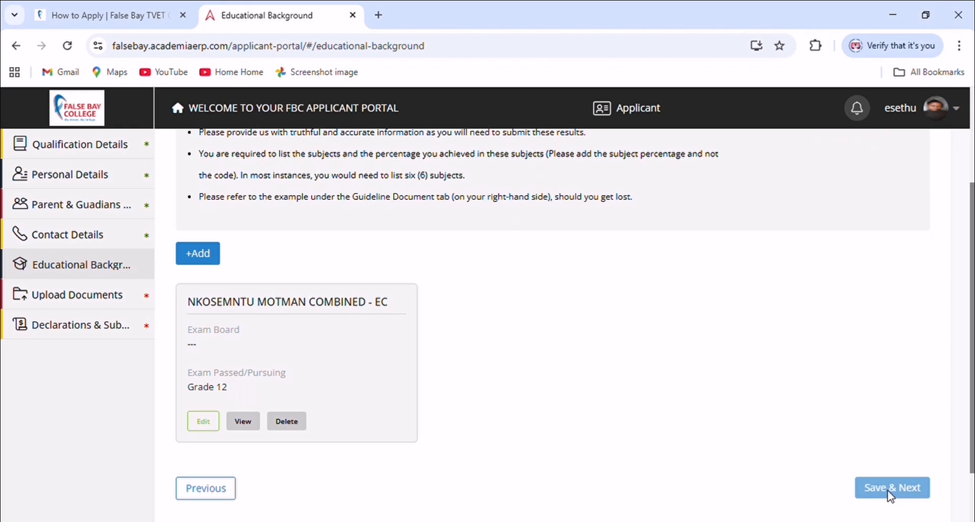
scroll(261, 420, down, 2)
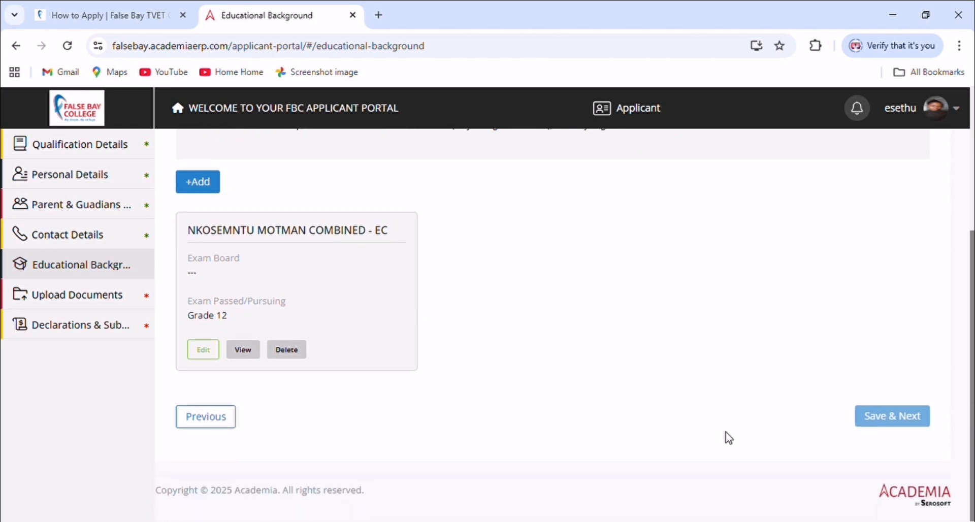
scroll(345, 406, up, 3)
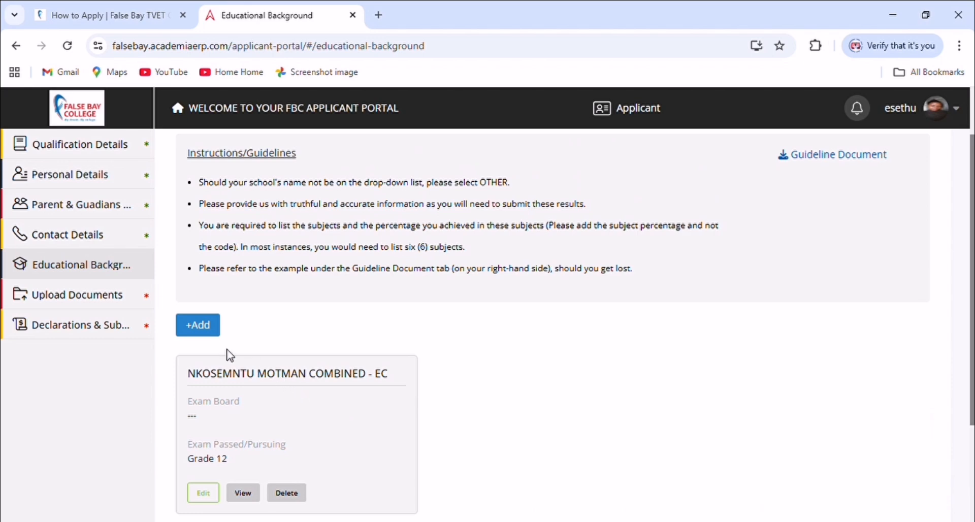
scroll(234, 356, up, 1)
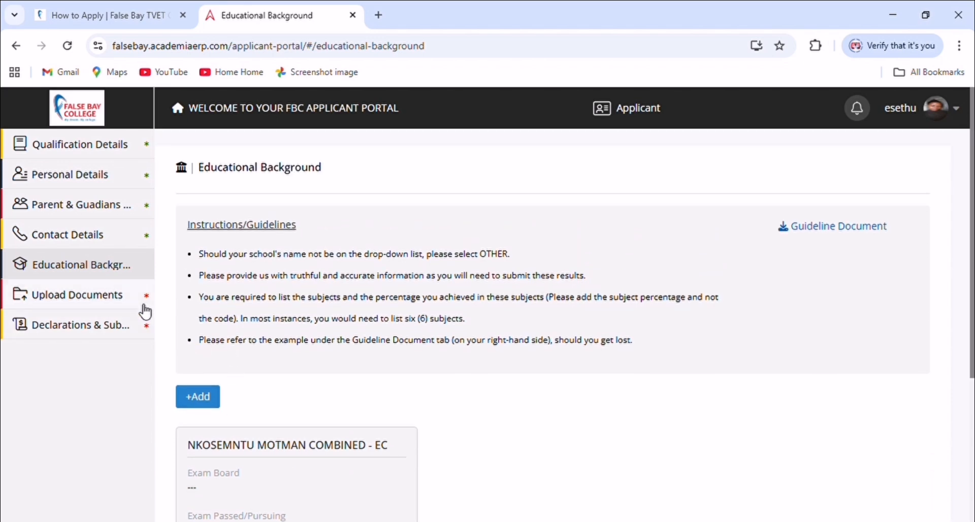
Upload esethuid.pdf as the National ID Document on the Upload Documents page
click(134, 301)
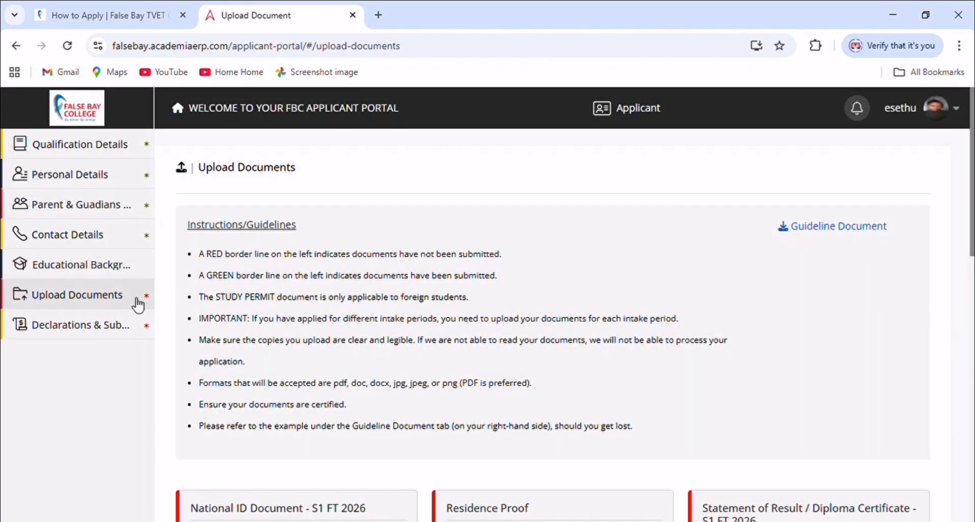
scroll(312, 340, down, 2)
scroll(311, 341, down, 3)
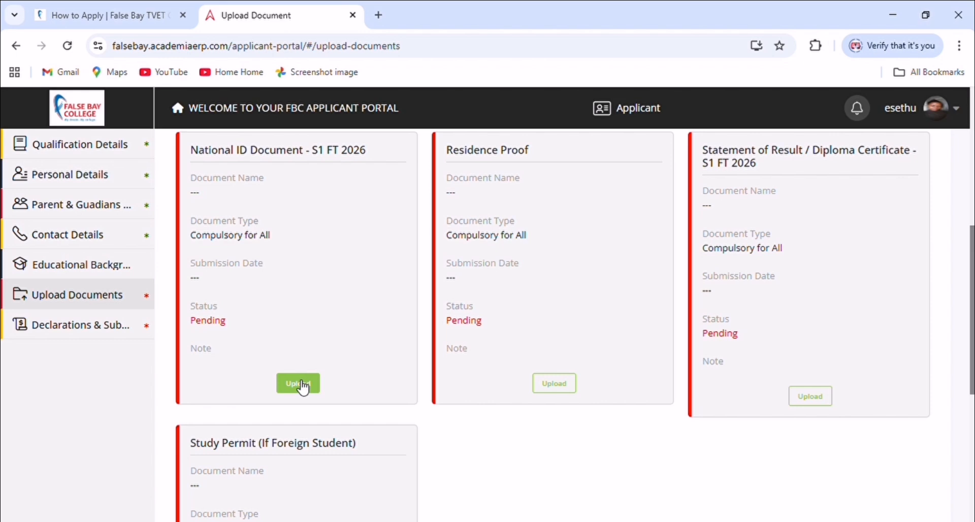
click(304, 387)
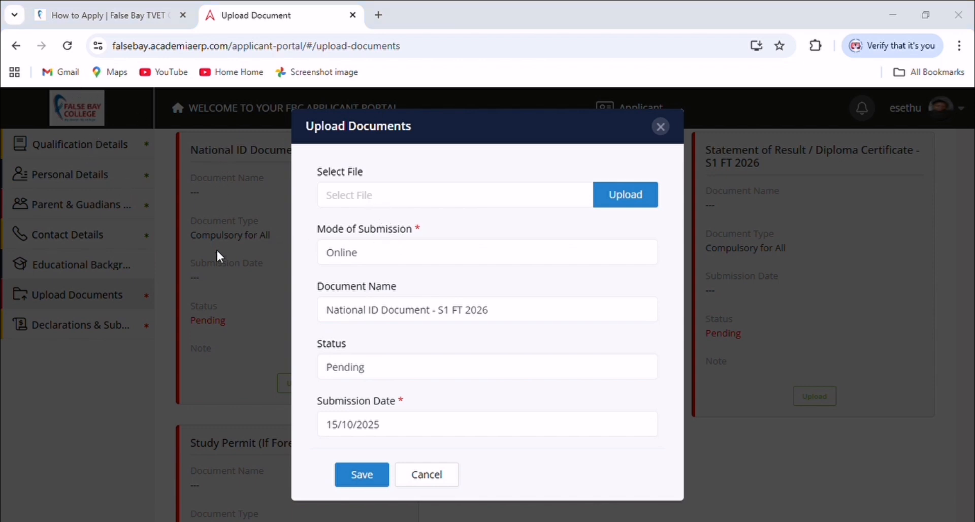
click(351, 337)
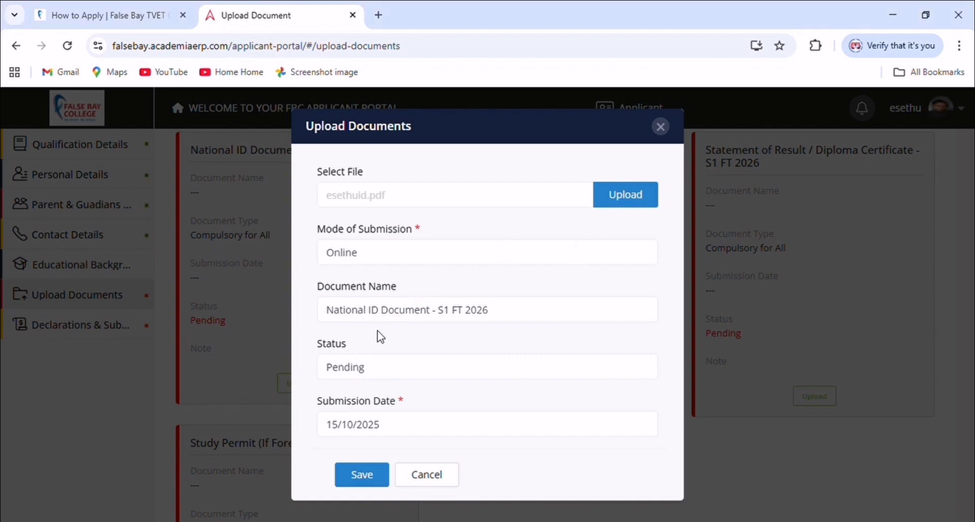
click(381, 477)
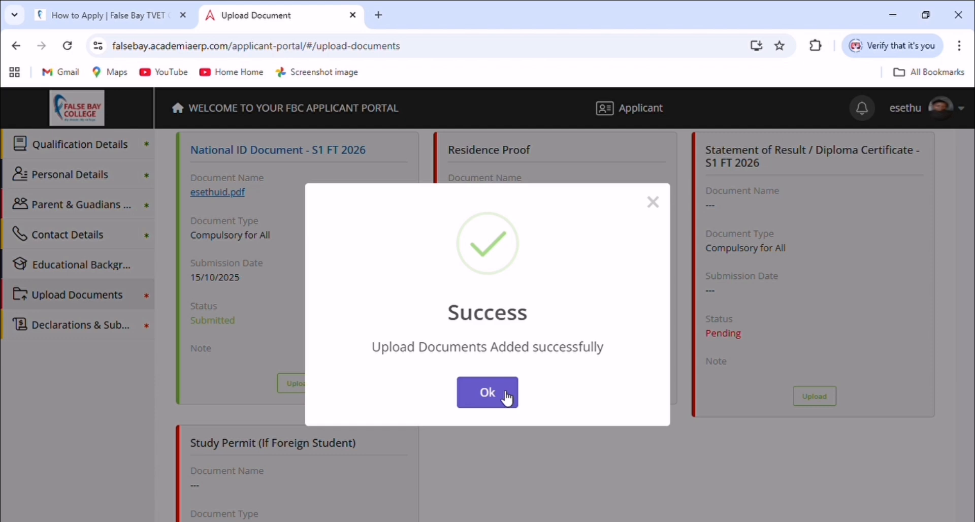
click(502, 398)
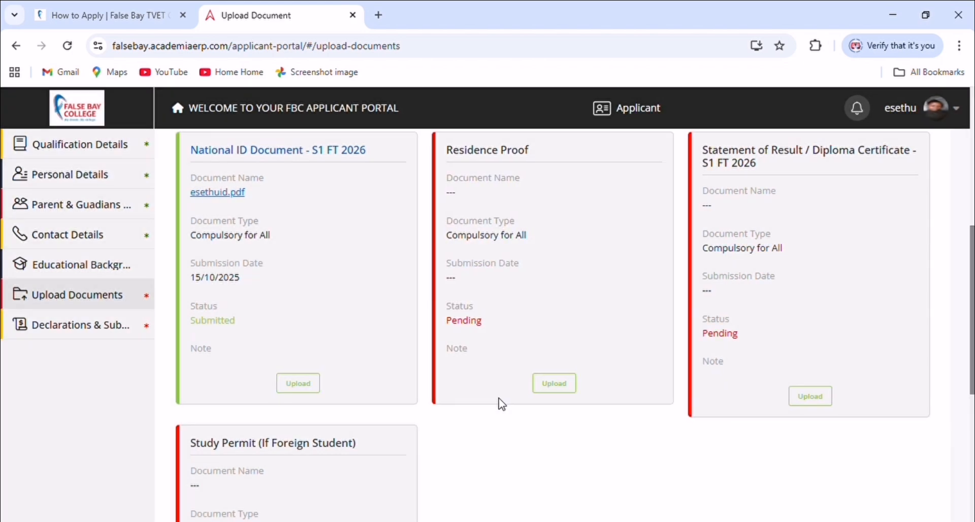
Upload the residence proof PDF to the Residence Proof card
click(553, 389)
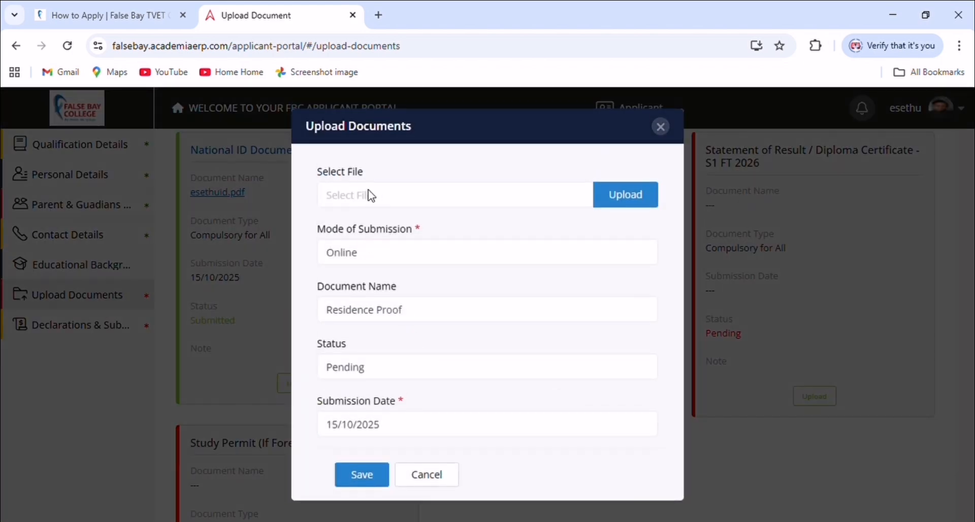
click(374, 197)
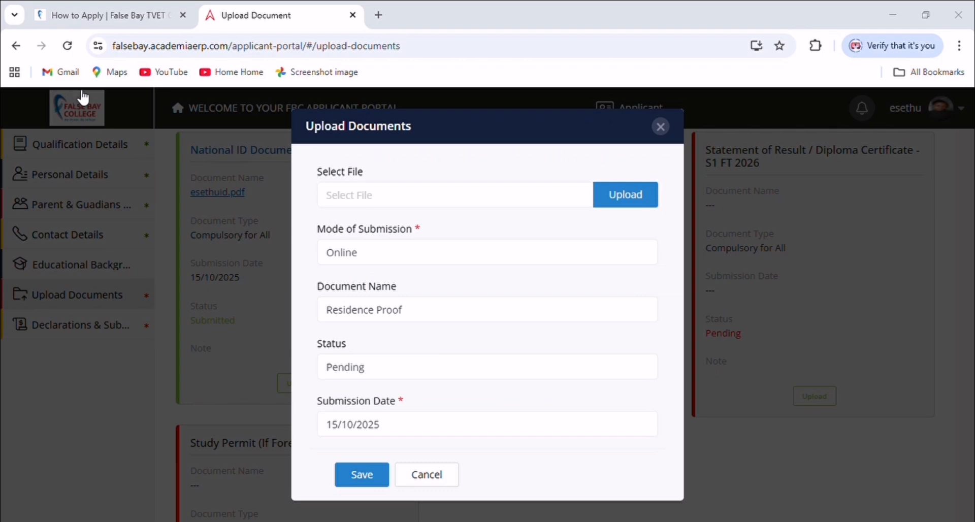
click(339, 345)
click(365, 476)
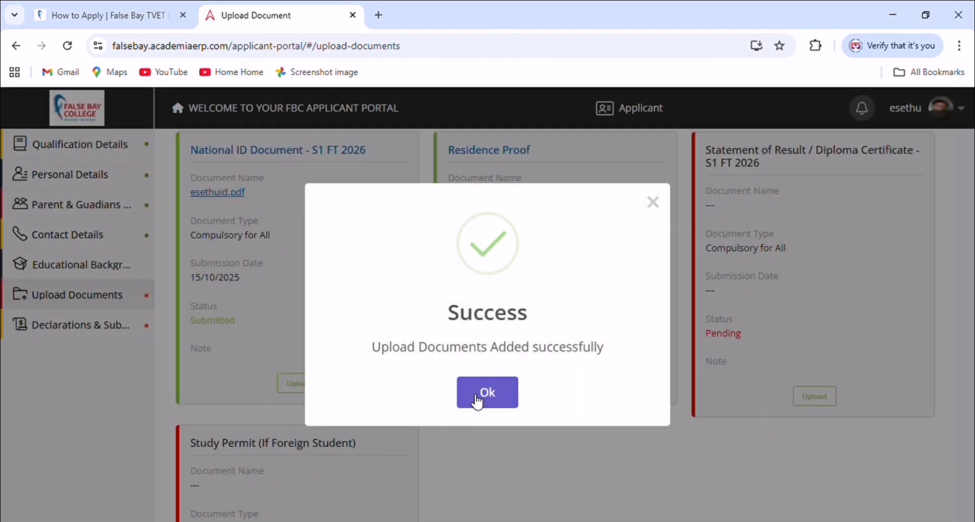
click(474, 398)
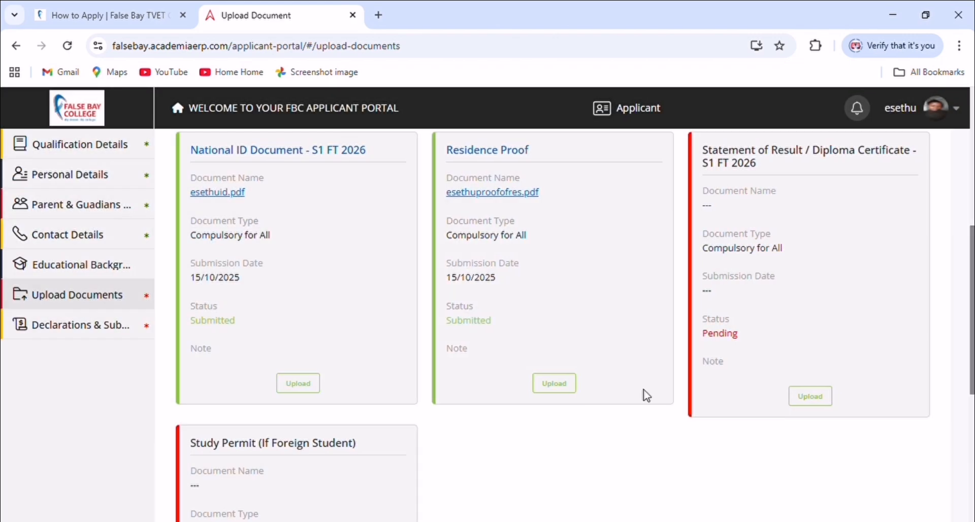
Upload the matric results PDF as the Statement of Result and continue to Declarations & Submission
click(810, 397)
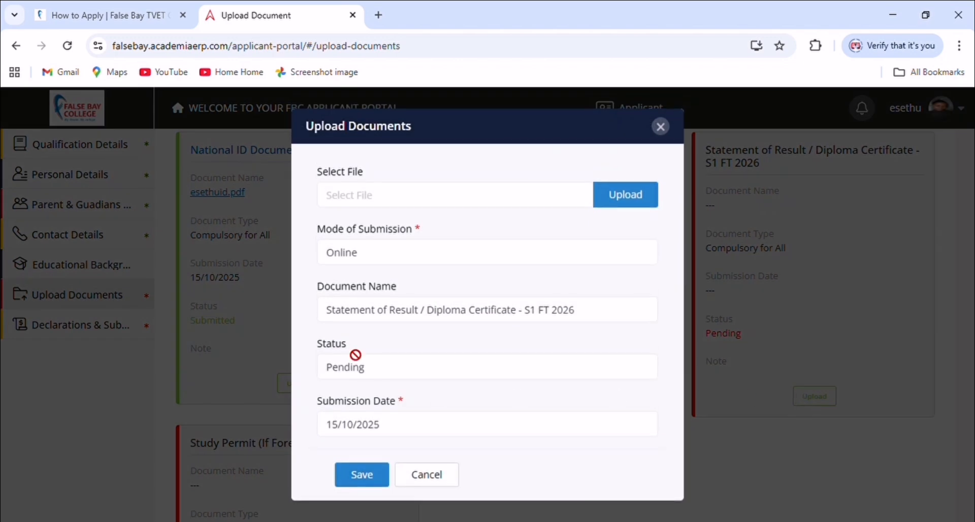
click(354, 195)
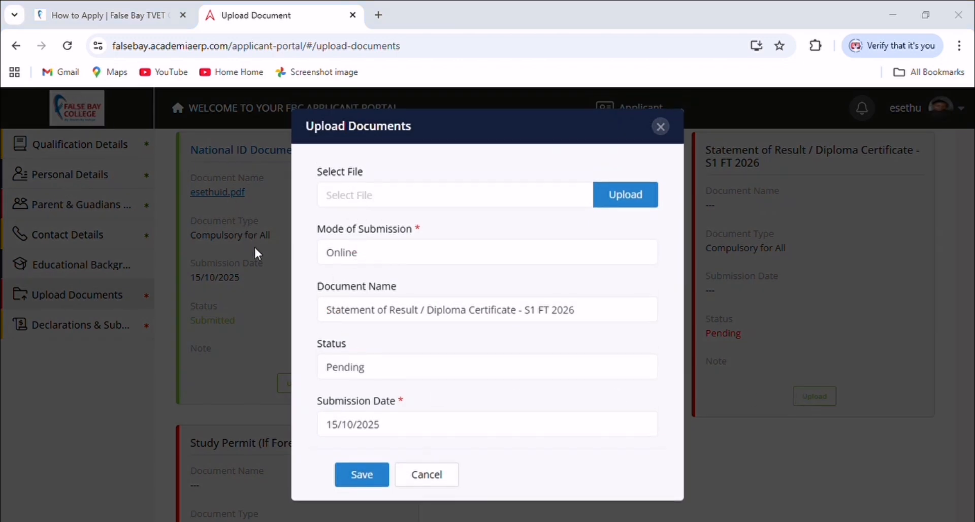
click(338, 342)
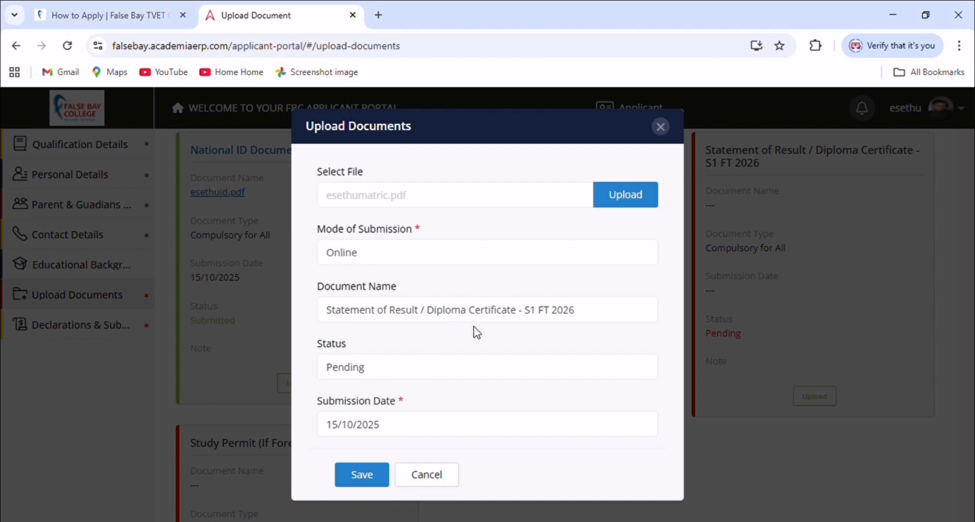
click(371, 470)
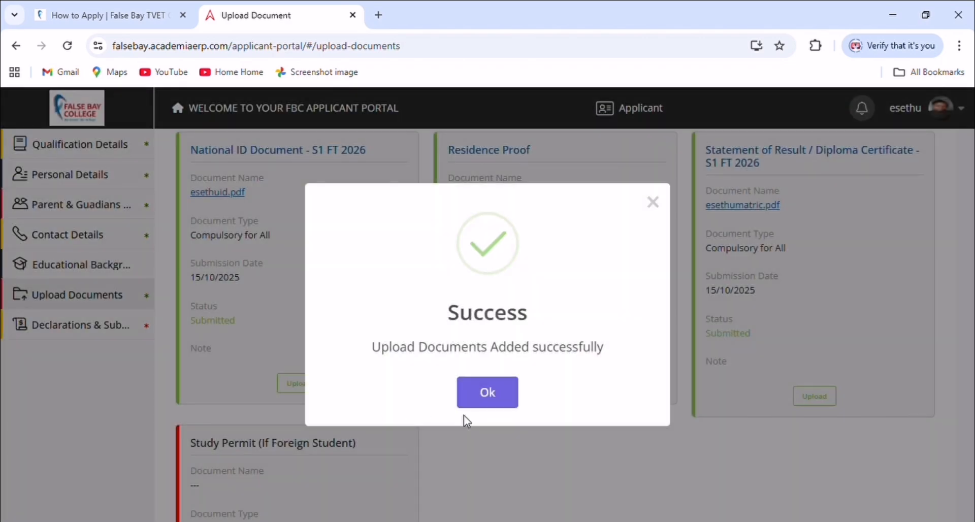
click(488, 396)
scroll(387, 381, down, 5)
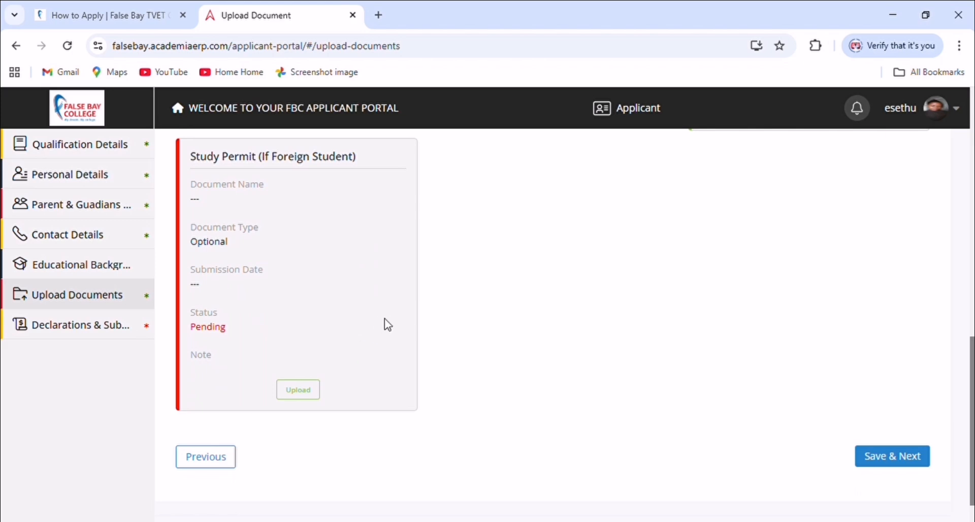
click(894, 457)
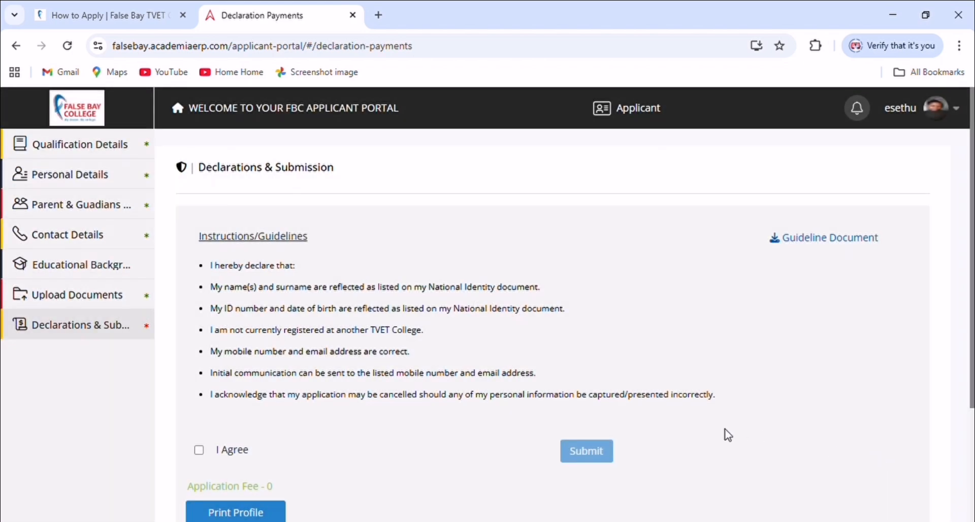
Tick I Agree on the declaration, submit the application, and acknowledge the success message
click(199, 450)
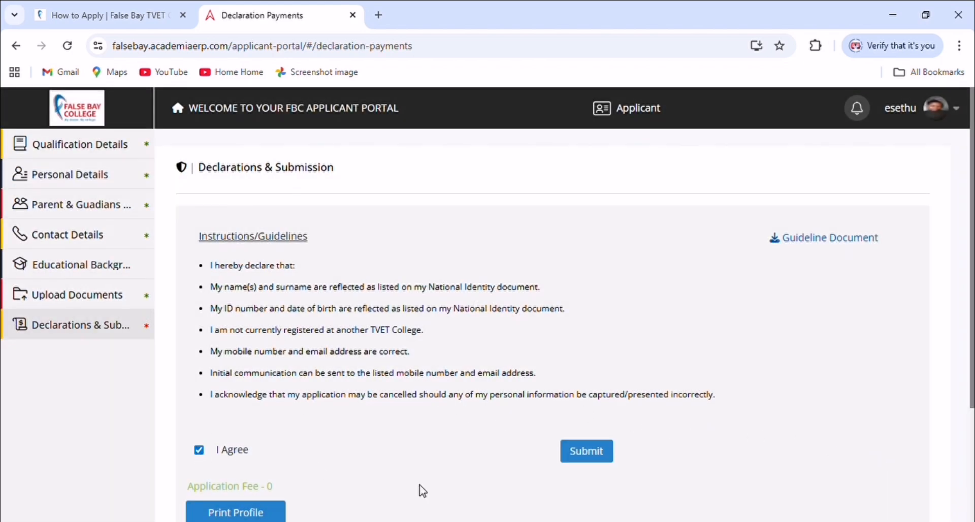
click(580, 458)
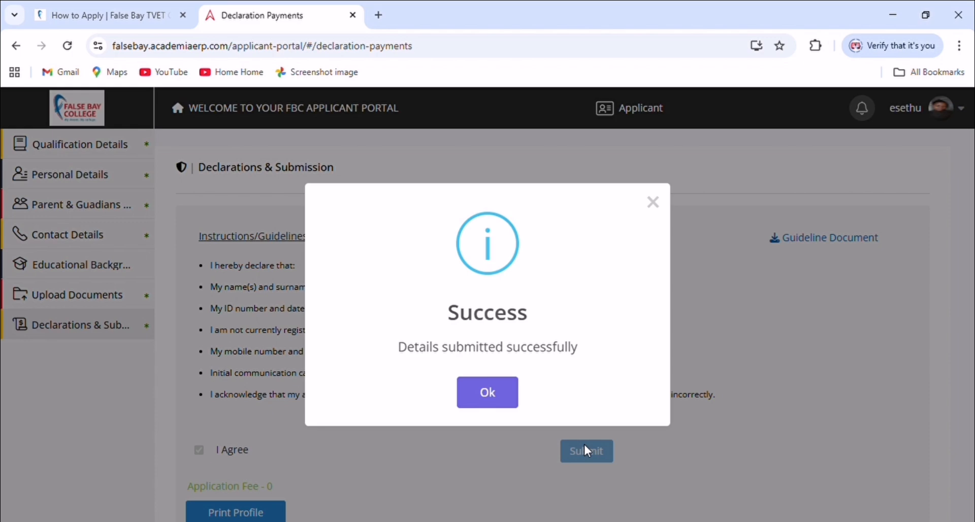
click(486, 395)
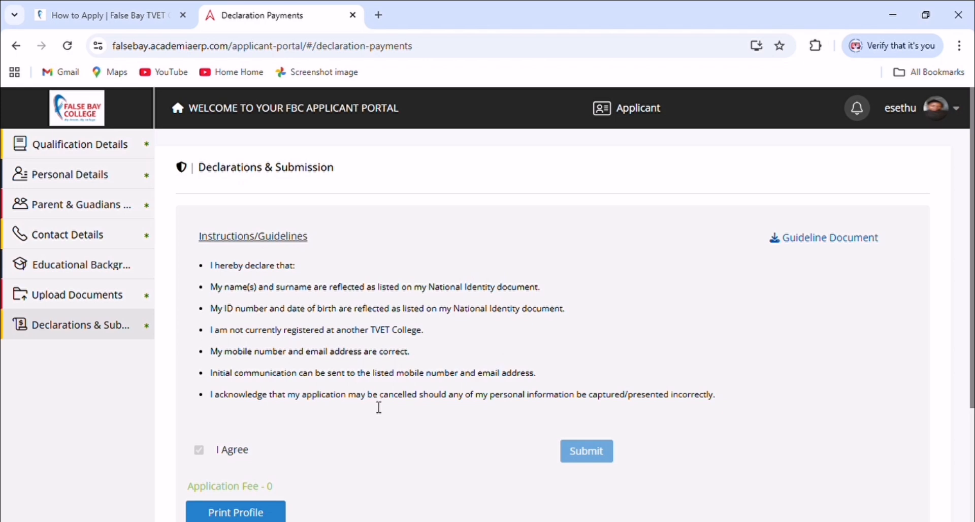
Download the applicant profile using Print Profile
scroll(376, 405, down, 2)
scroll(377, 408, down, 1)
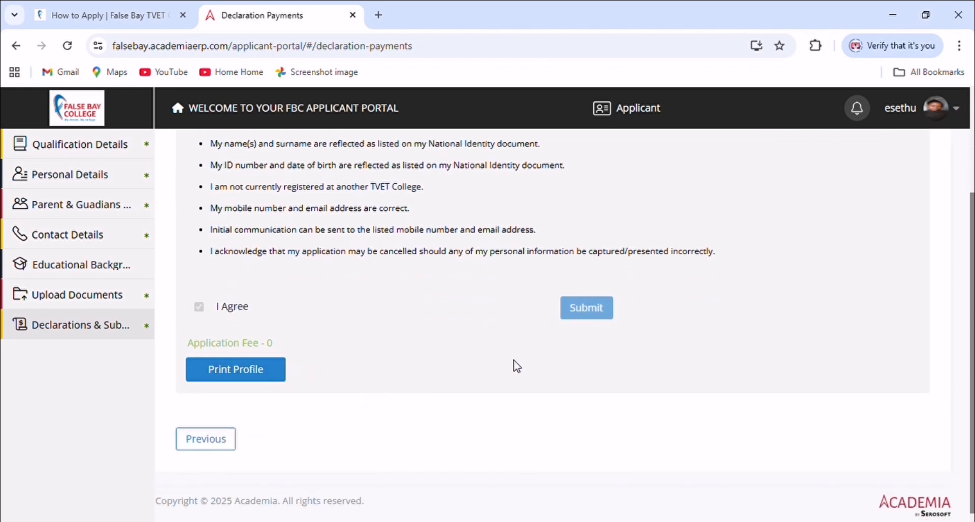
scroll(514, 365, up, 3)
scroll(384, 448, down, 3)
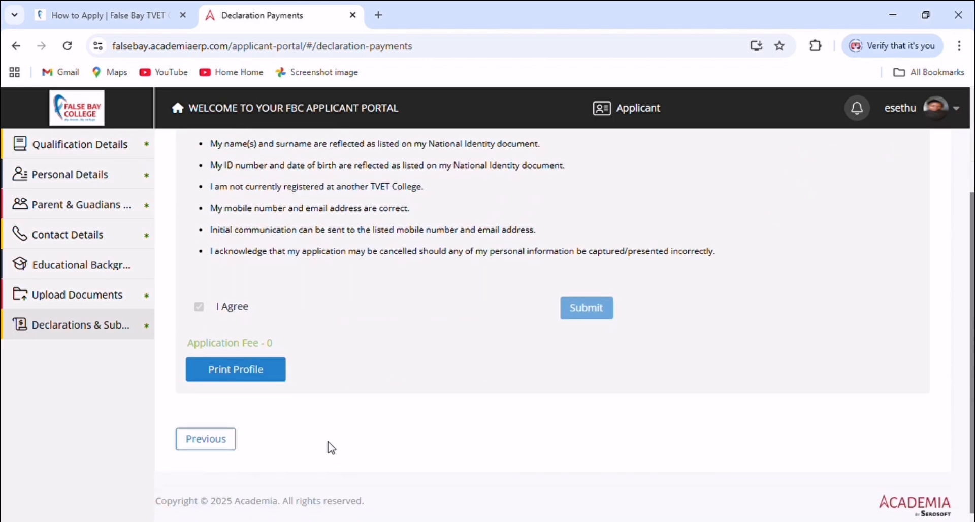
click(267, 376)
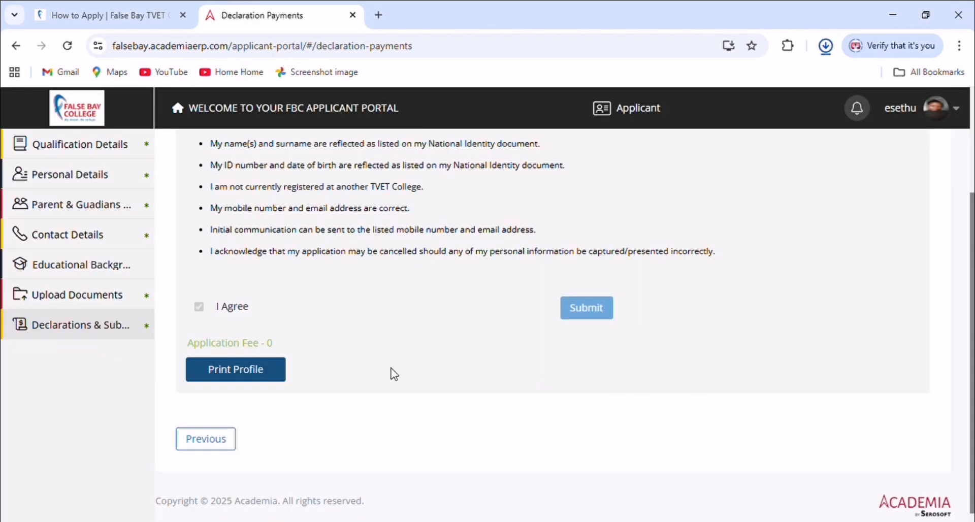
scroll(427, 363, up, 3)
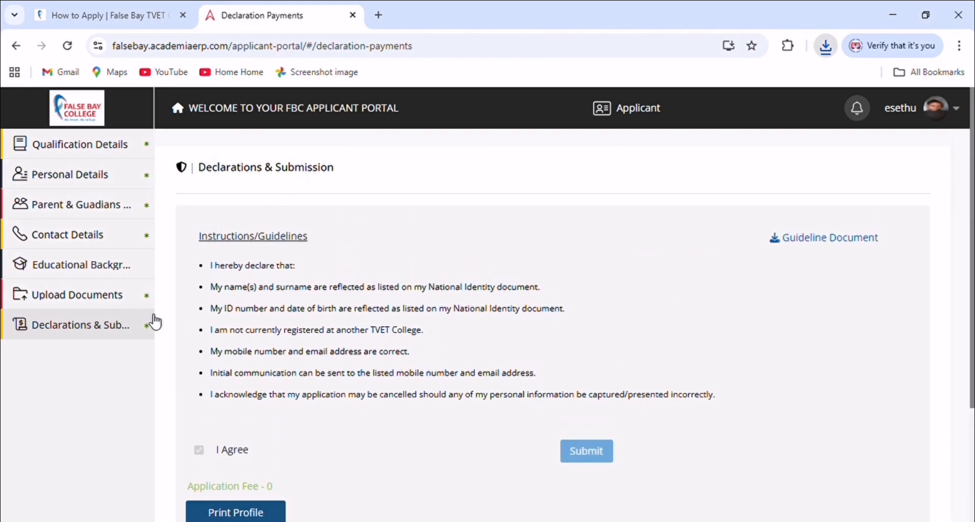
Return to Qualification Details and start a new qualification at the FBC-Distance Learning campus
click(99, 147)
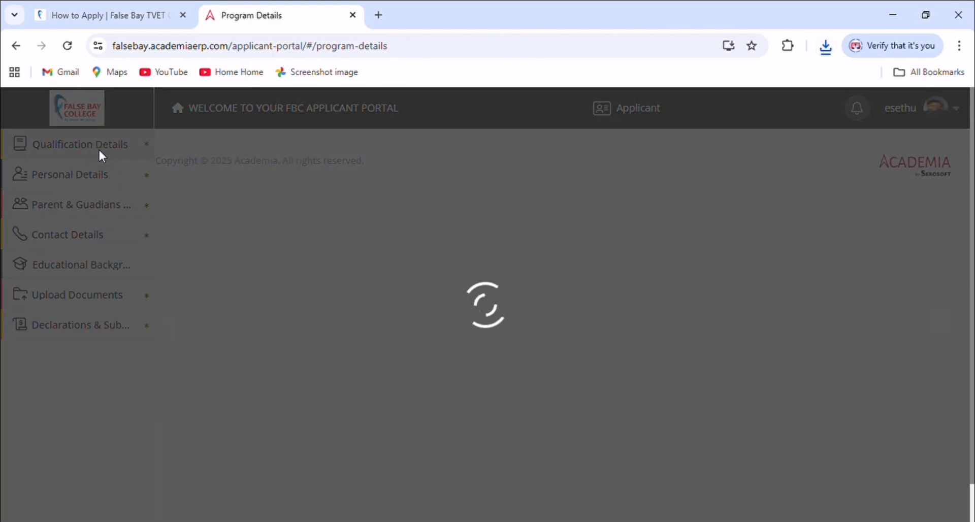
scroll(210, 305, down, 3)
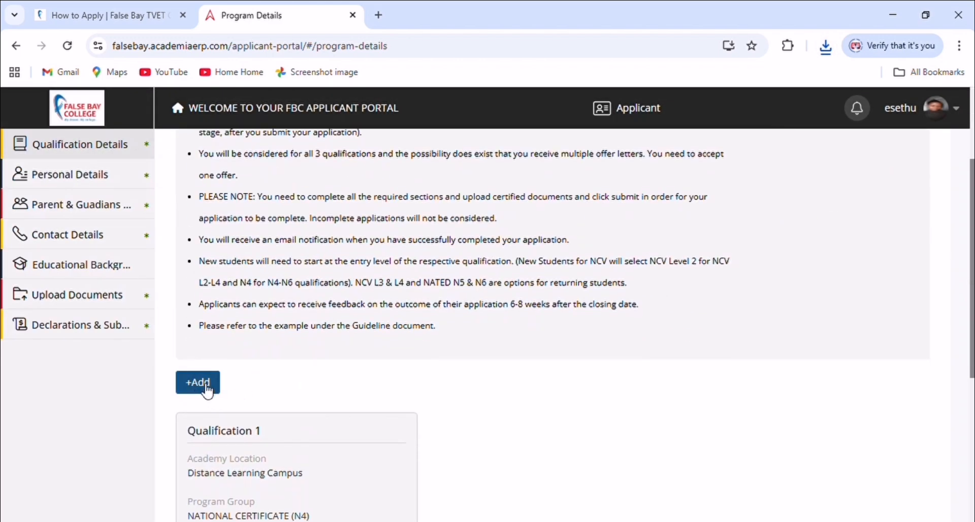
click(200, 382)
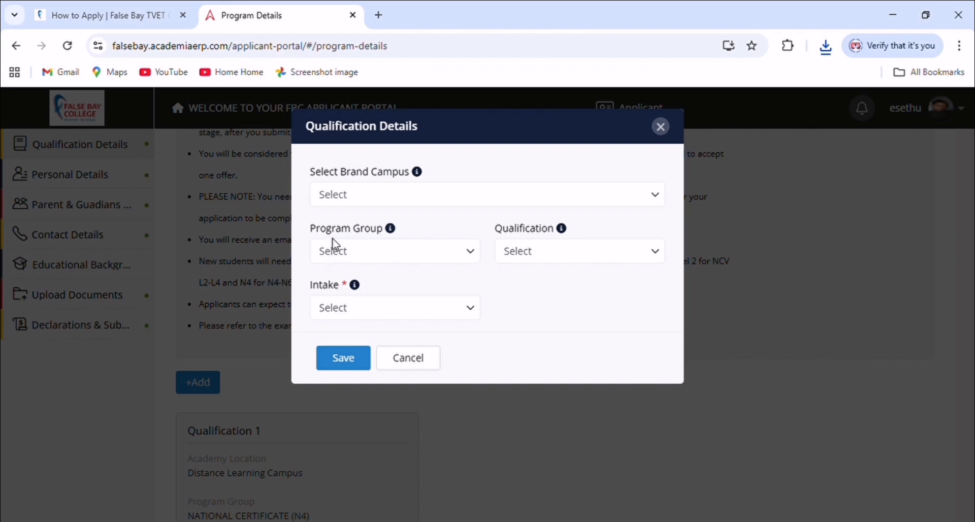
click(343, 199)
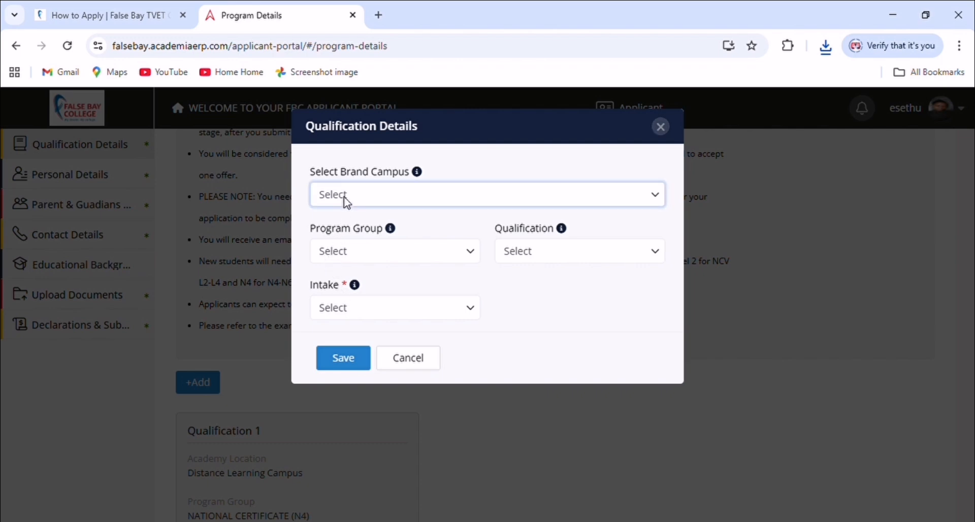
click(360, 247)
Choose NATIONAL CERTIFICATE (N4), NC : N4 : PUBLIC MANAGEMENT and the Semester 1 2026 intake, then save
click(362, 255)
click(357, 297)
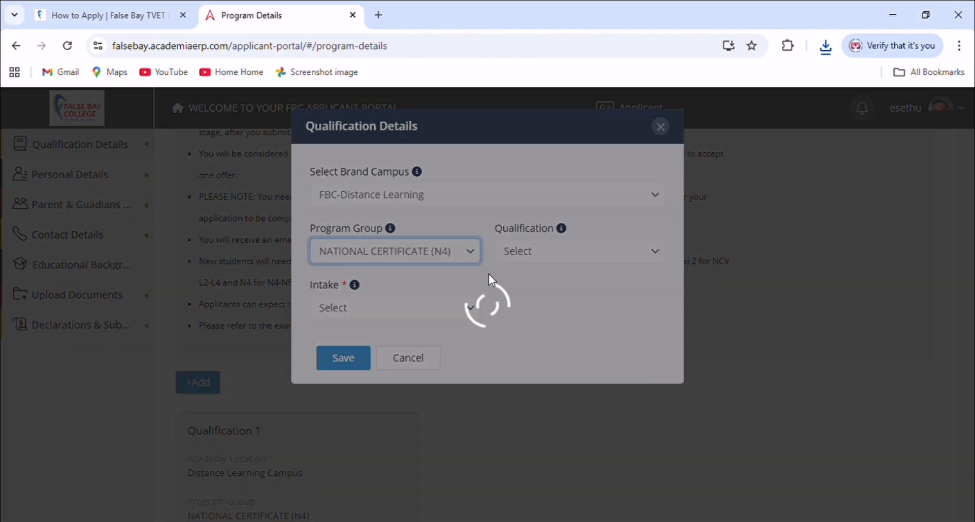
click(511, 254)
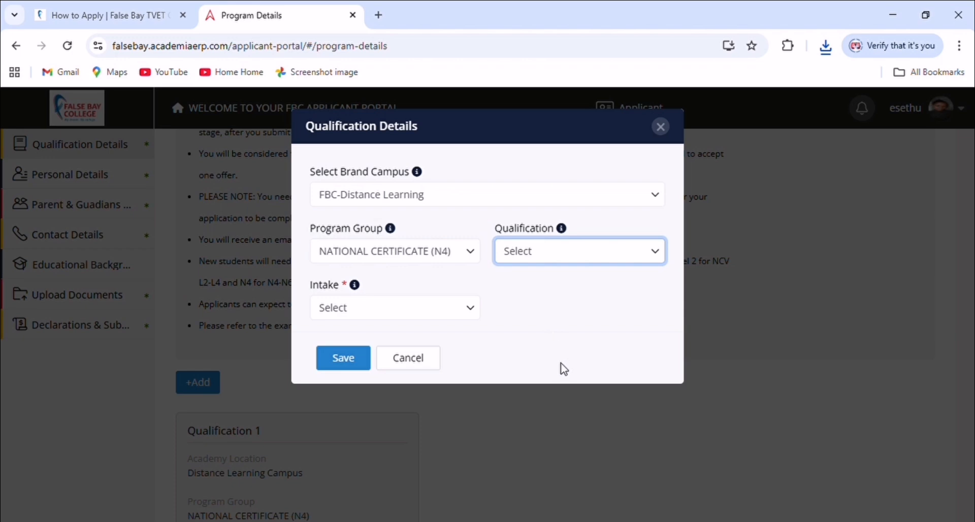
click(544, 424)
click(419, 316)
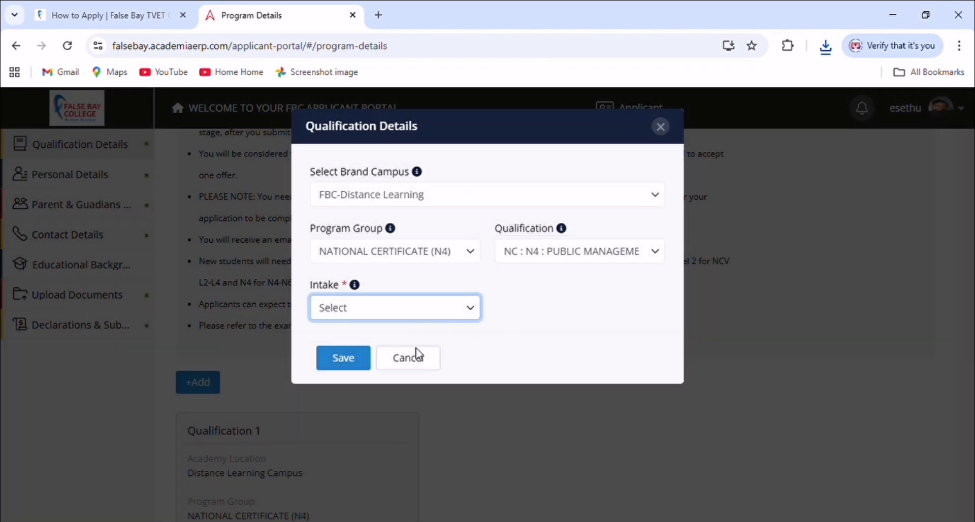
click(417, 353)
click(353, 355)
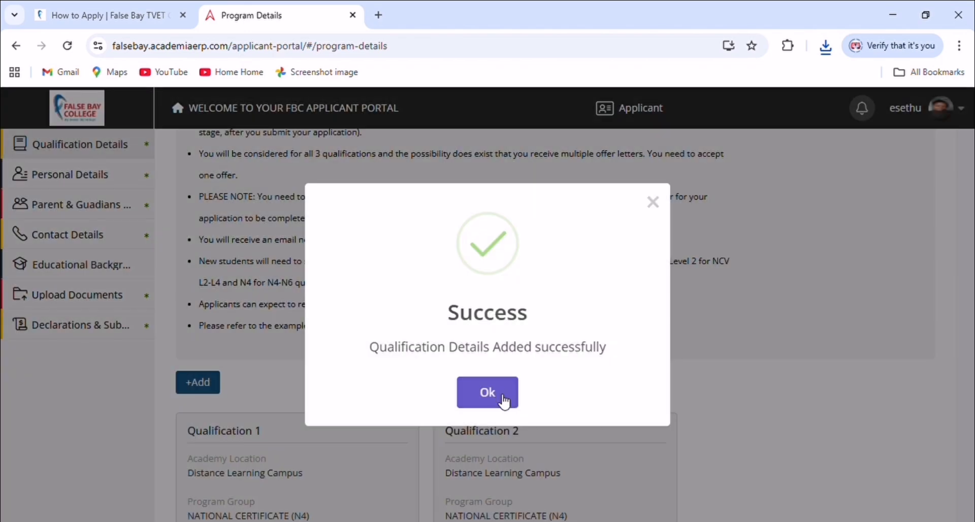
click(486, 388)
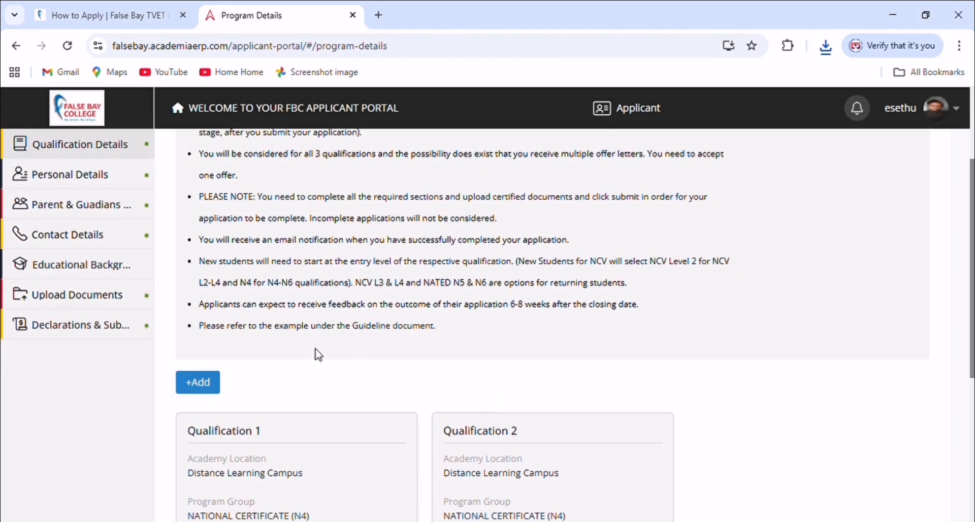
Start a third qualification at FBC-Khayelitsha with the Occupational Certificate program group
click(201, 385)
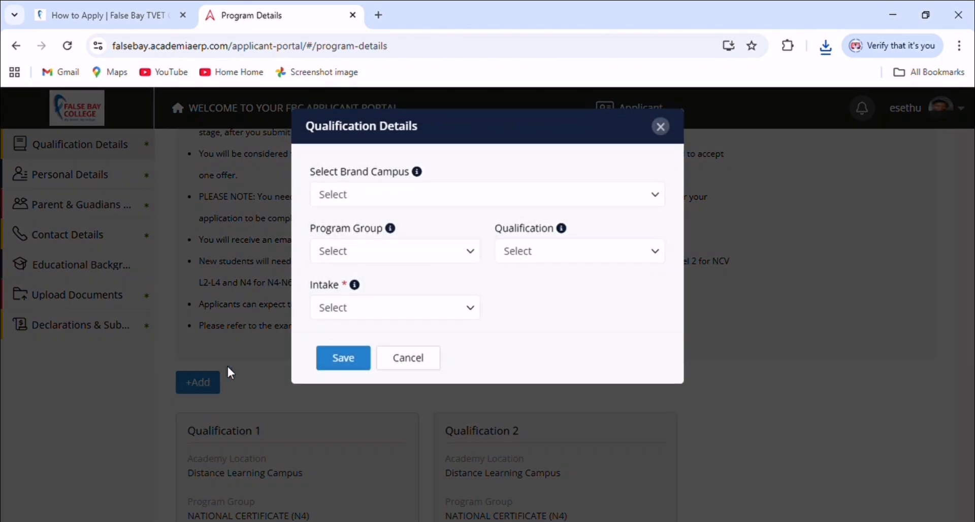
click(351, 195)
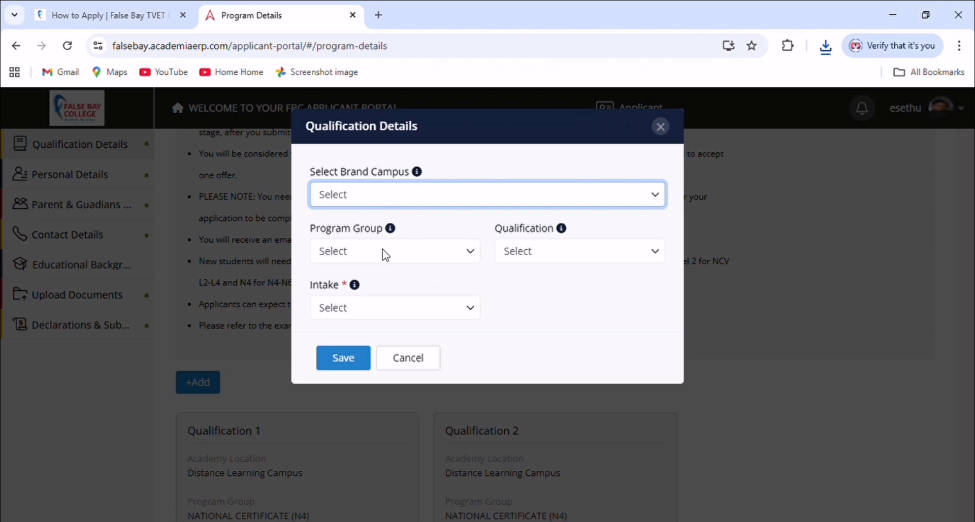
click(381, 282)
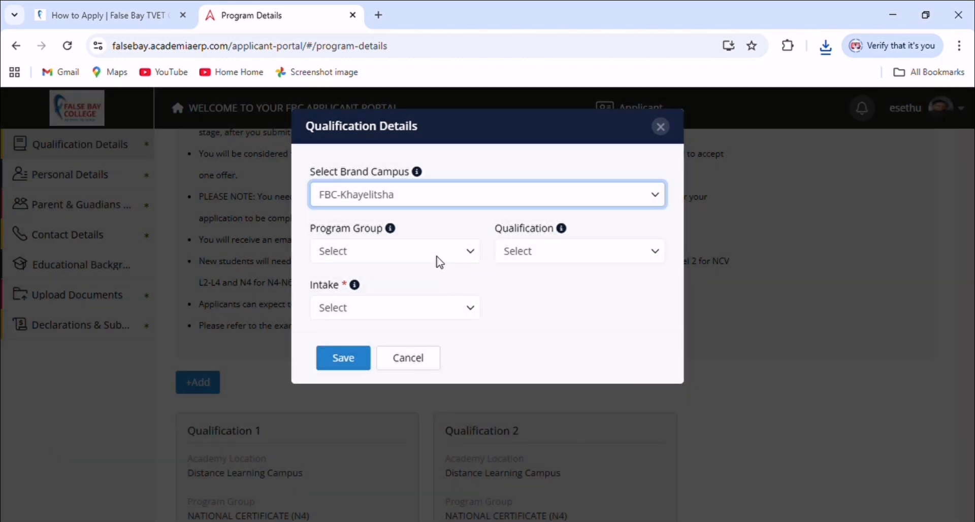
click(431, 261)
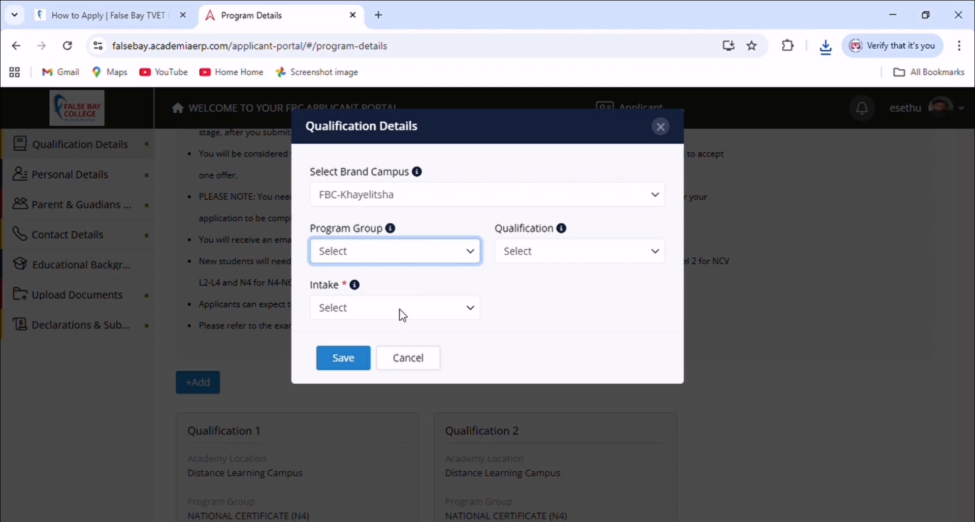
click(386, 321)
click(473, 254)
click(411, 371)
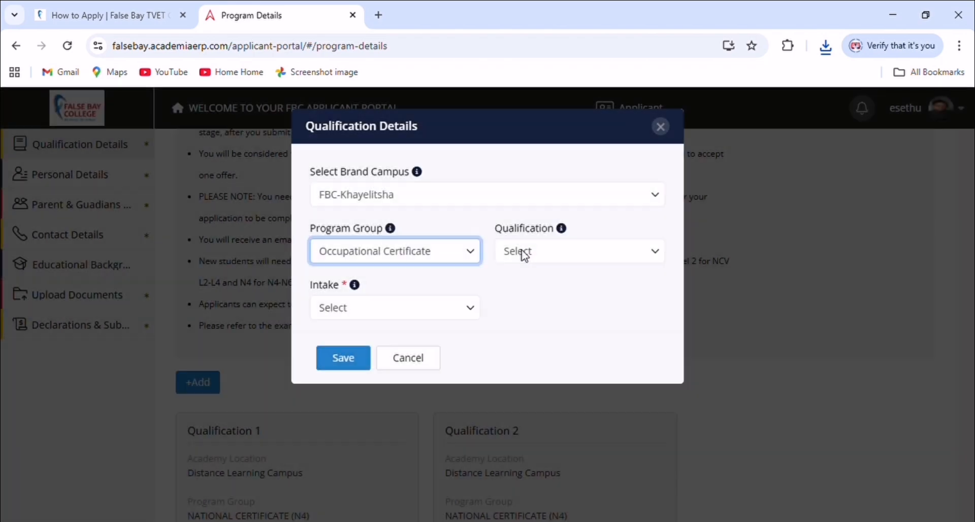
Pick ECD Practitioner with the P0 - OCC (JAN-DEC) - 2026 intake, save, and acknowledge the alert
click(525, 254)
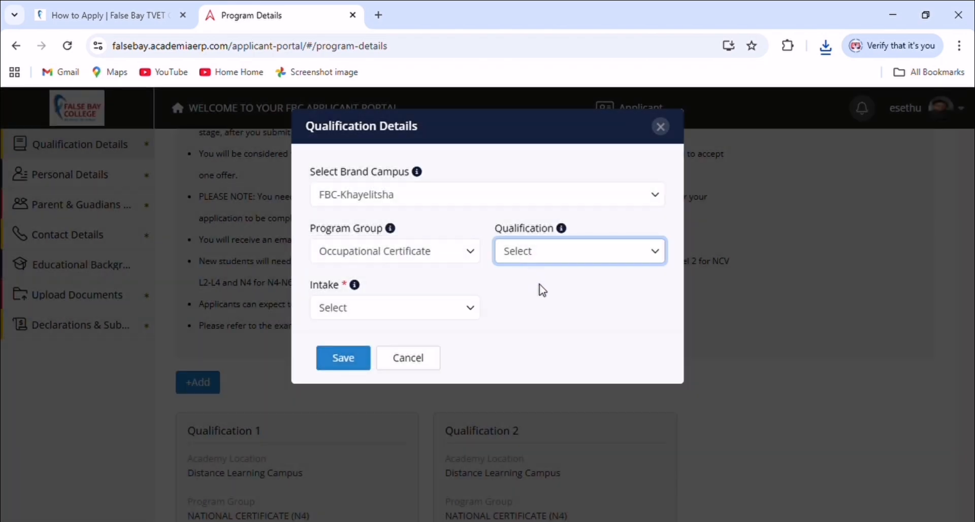
click(554, 299)
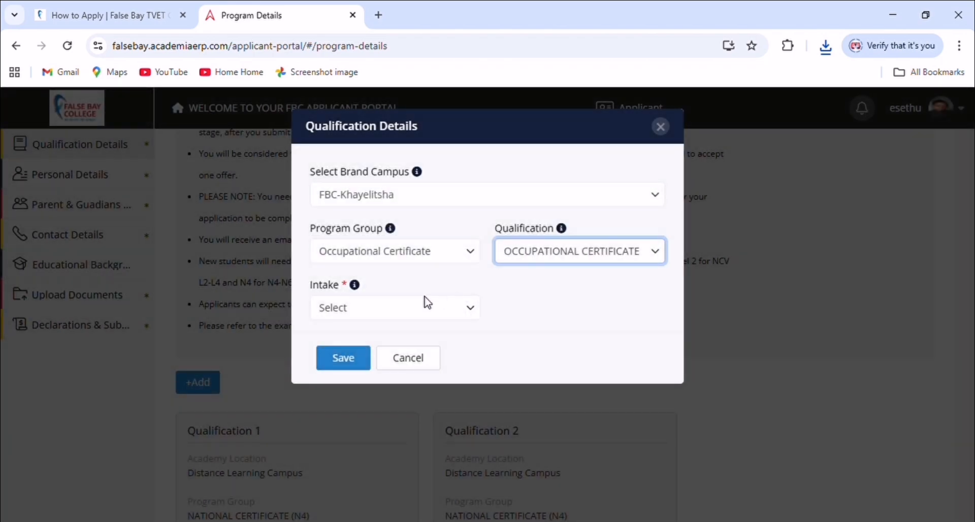
click(376, 311)
click(380, 342)
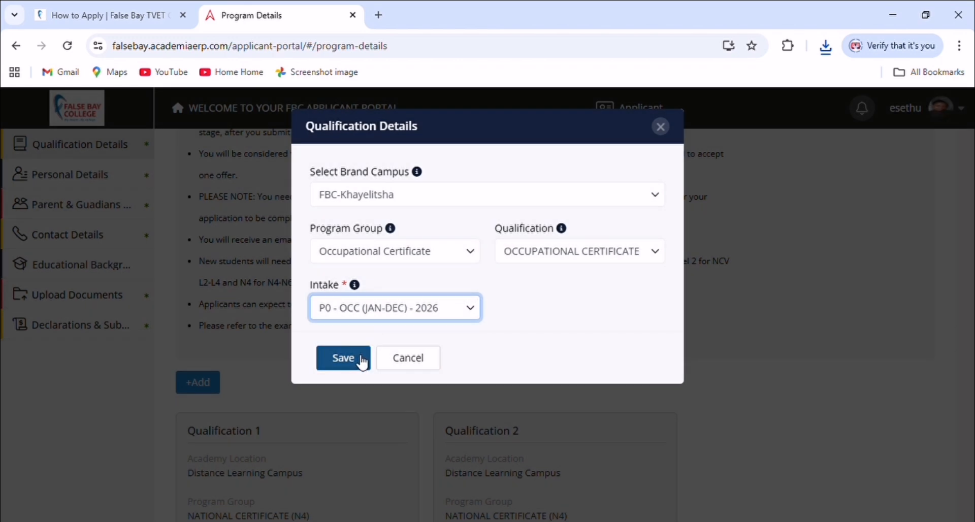
click(343, 358)
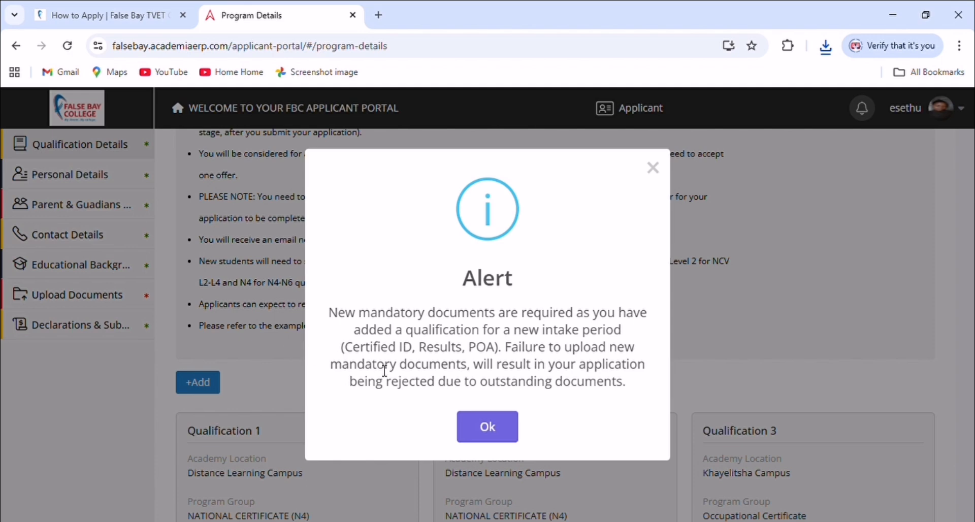
click(502, 432)
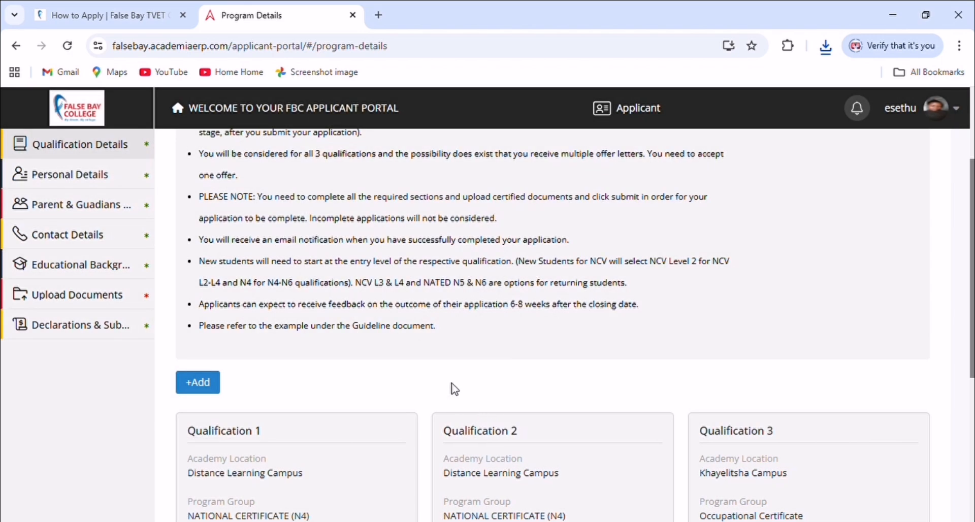
Attempt a fourth qualification and dismiss the maximum-selection-limit alert
scroll(452, 388, down, 5)
scroll(301, 392, up, 1)
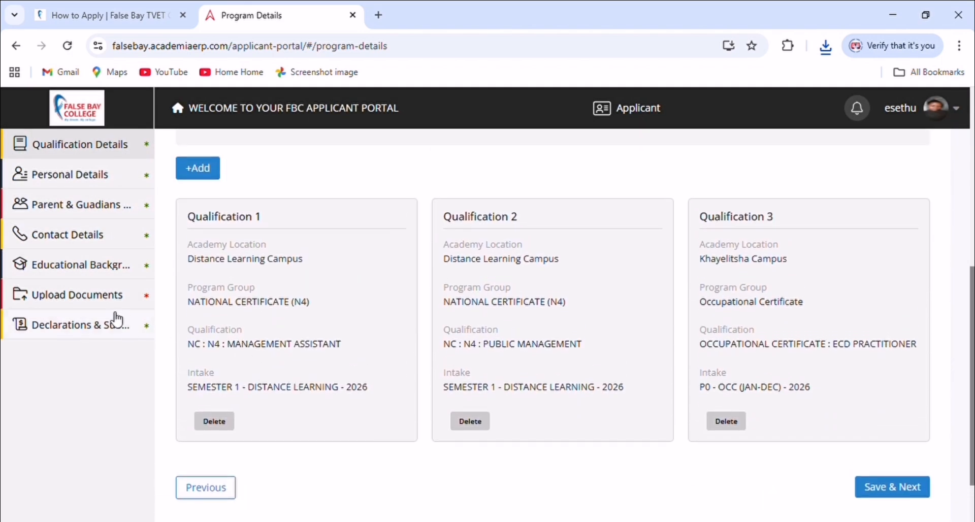
click(200, 172)
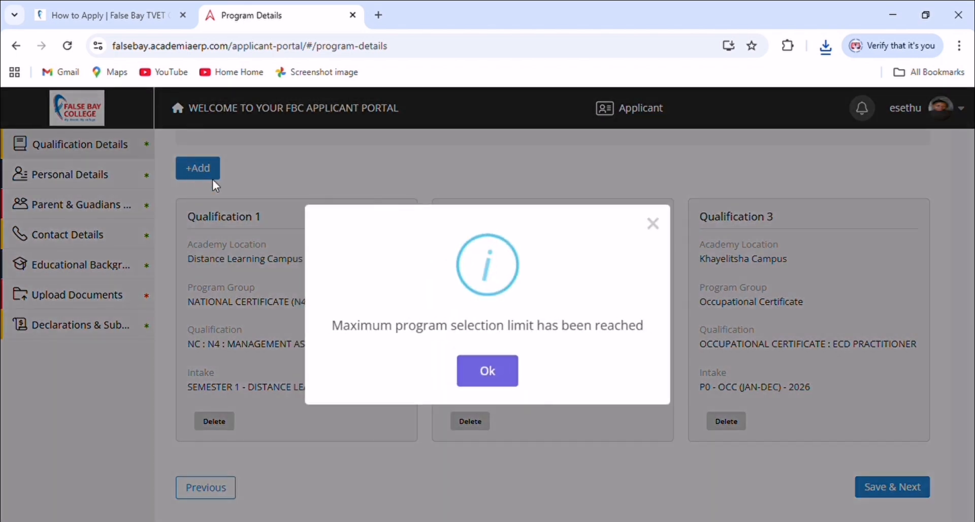
click(477, 370)
scroll(460, 315, up, 1)
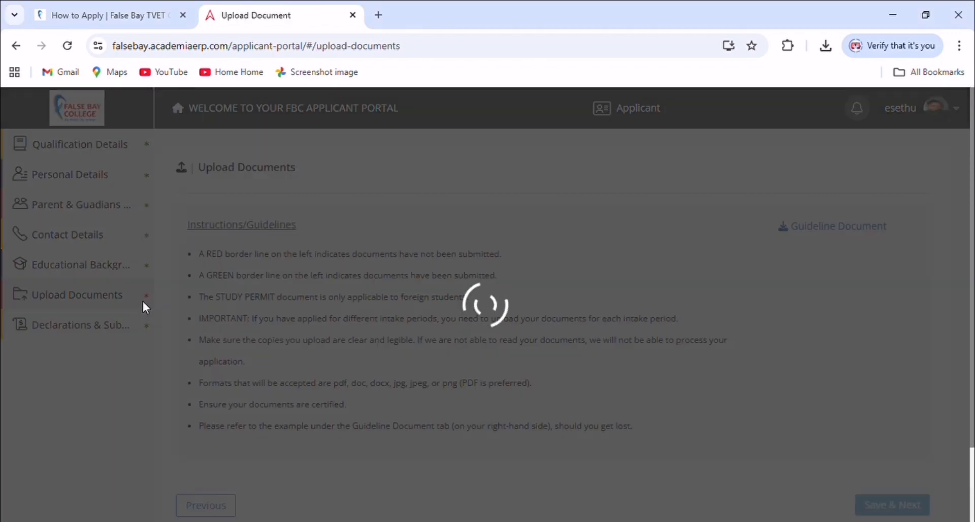
Upload esethuid.pdf to the National ID Document - Year FT 2026 card and confirm the success message
scroll(344, 344, down, 5)
scroll(476, 377, down, 3)
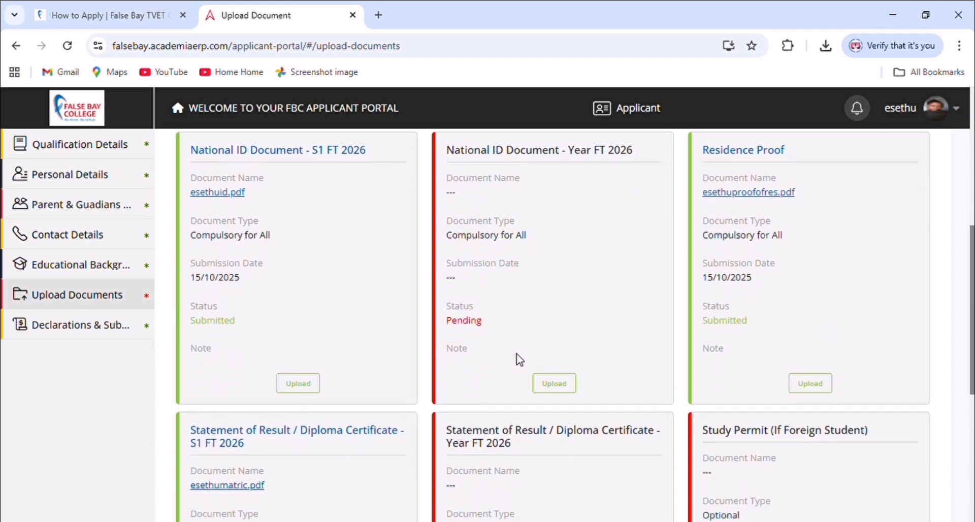
click(553, 385)
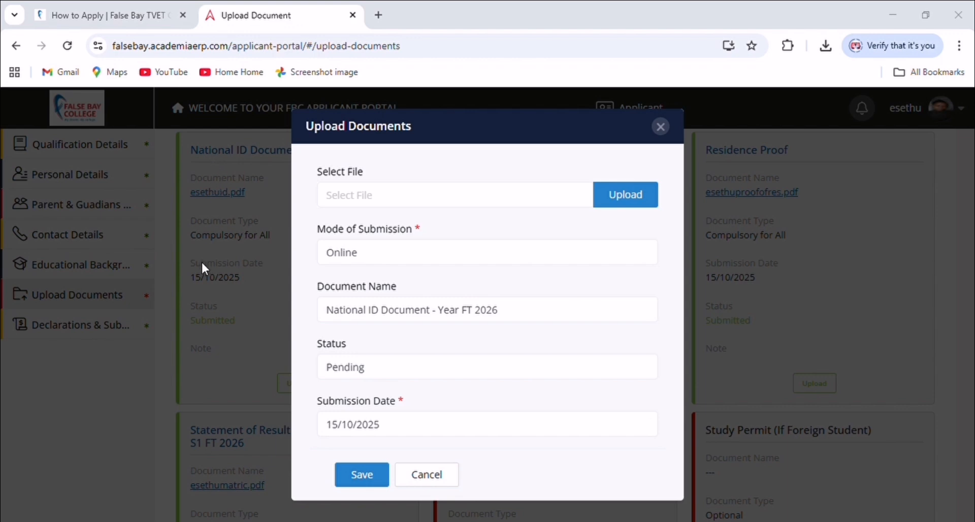
click(336, 342)
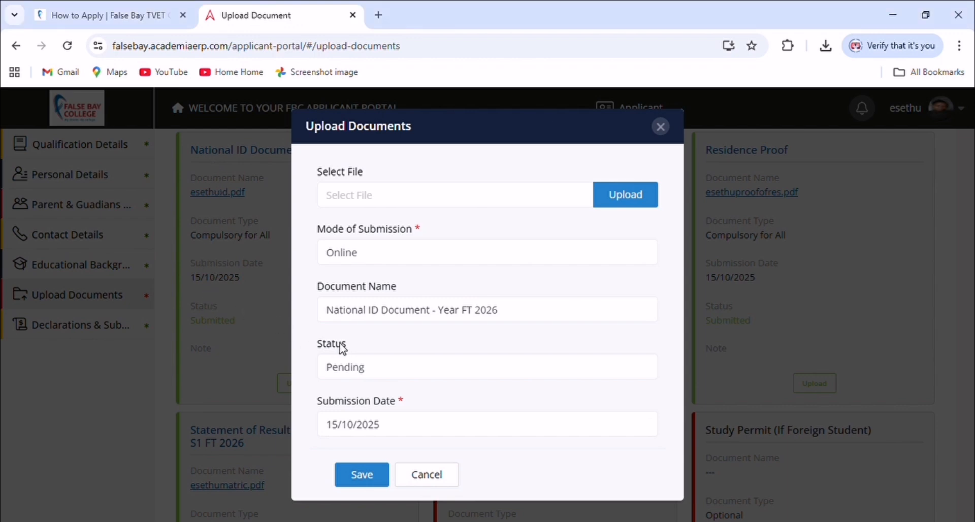
click(364, 474)
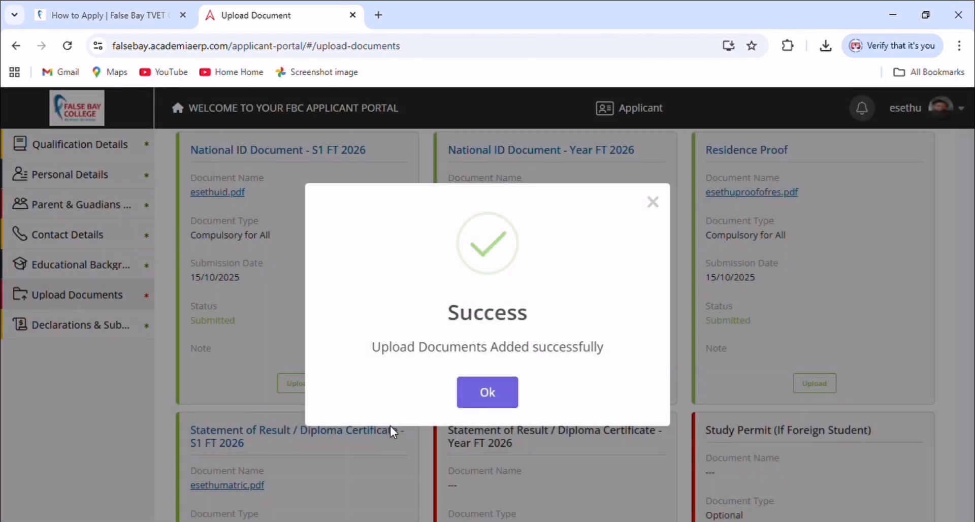
click(494, 394)
Upload esethumatric.pdf to the Statement of Result - Year FT 2026 card and confirm success
scroll(477, 400, down, 3)
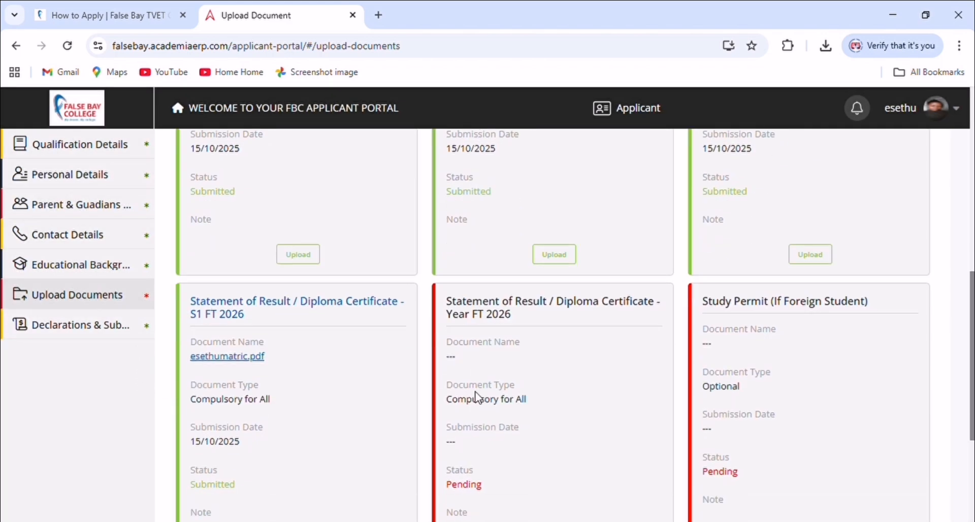
scroll(476, 402, down, 2)
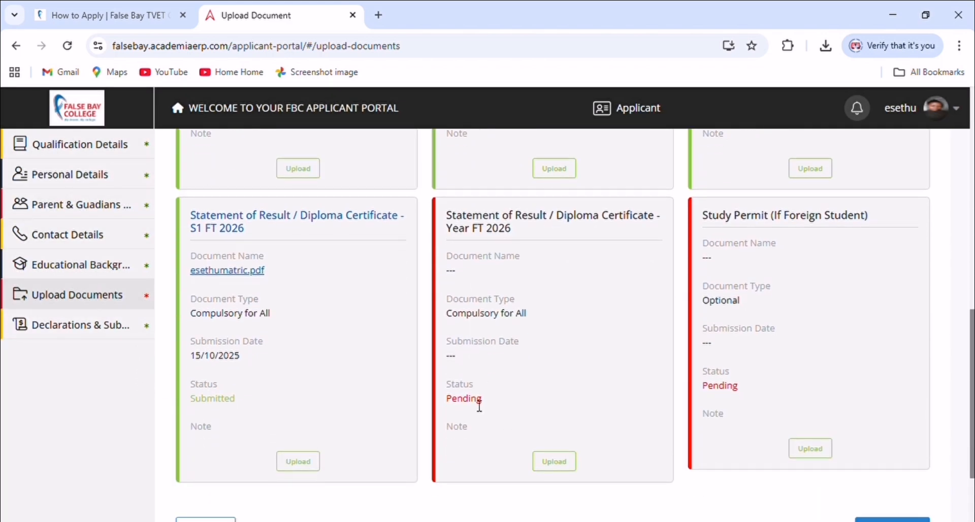
click(558, 461)
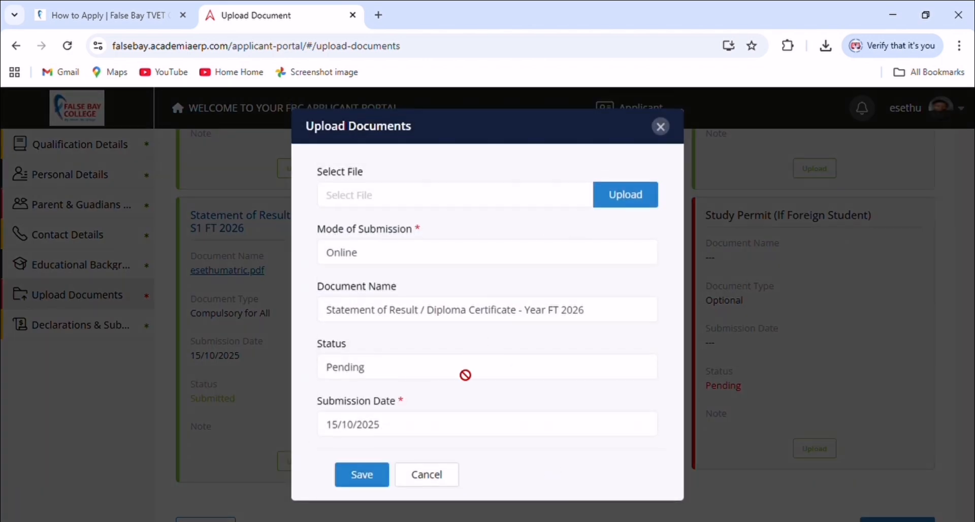
click(377, 204)
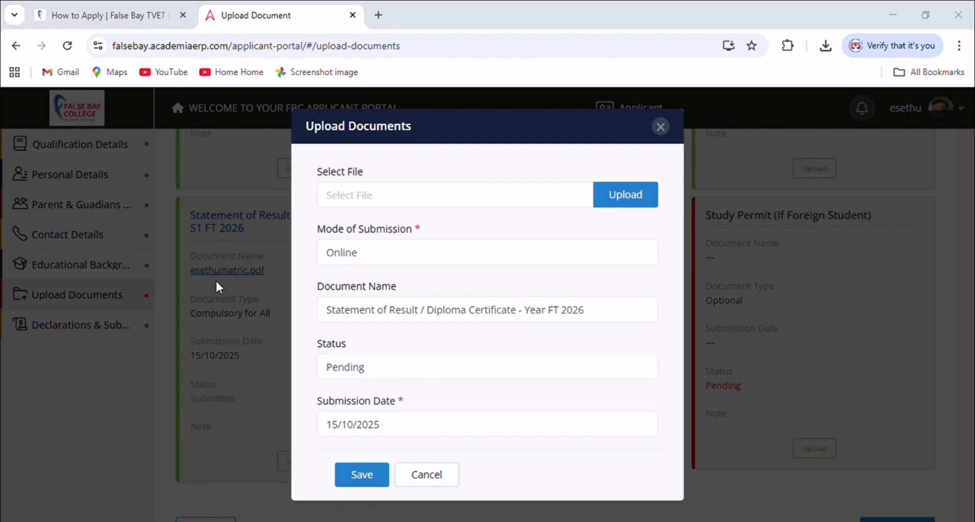
click(339, 342)
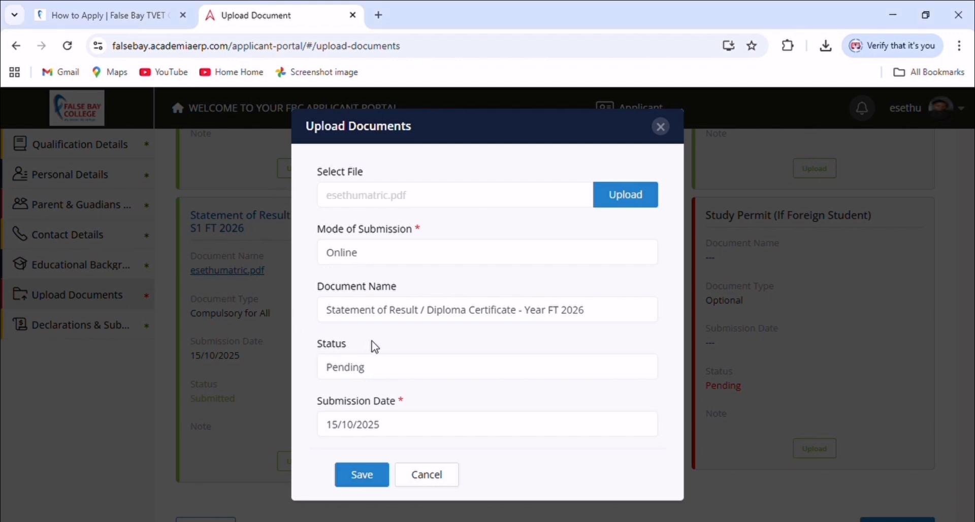
click(376, 474)
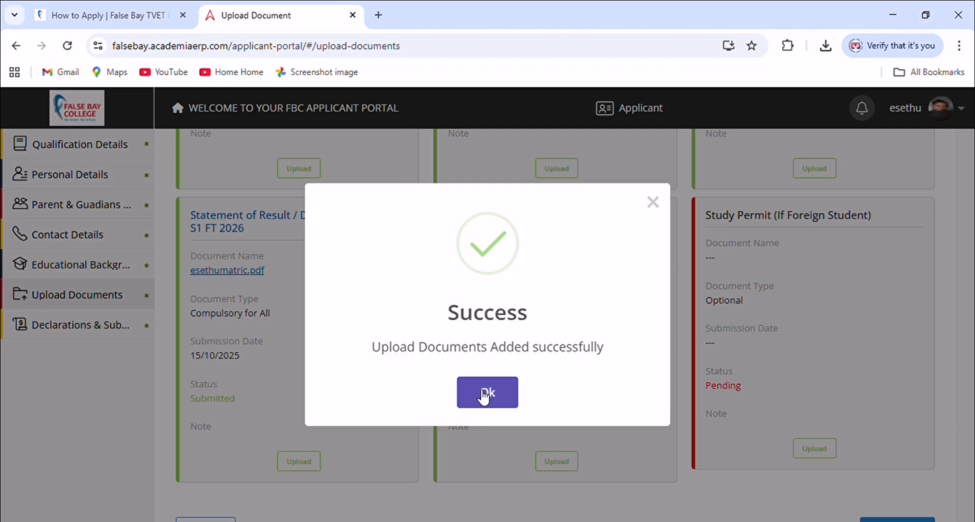
click(484, 397)
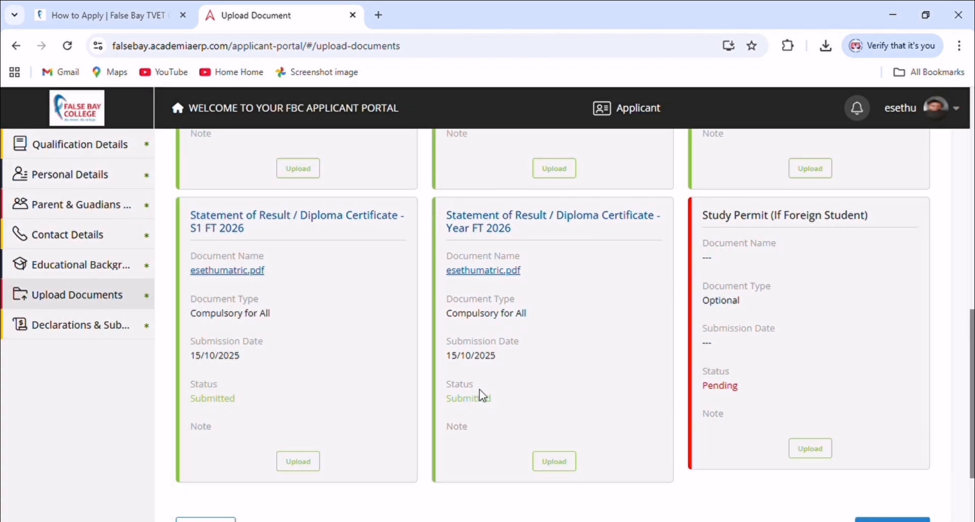
Scroll through the Upload Documents page to verify every document shows Submitted
scroll(445, 386, up, 8)
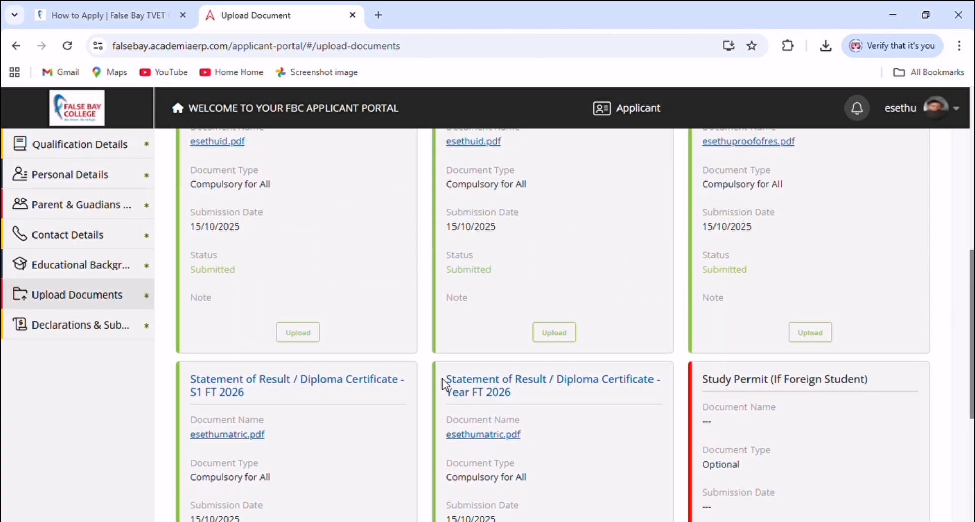
scroll(445, 393, up, 3)
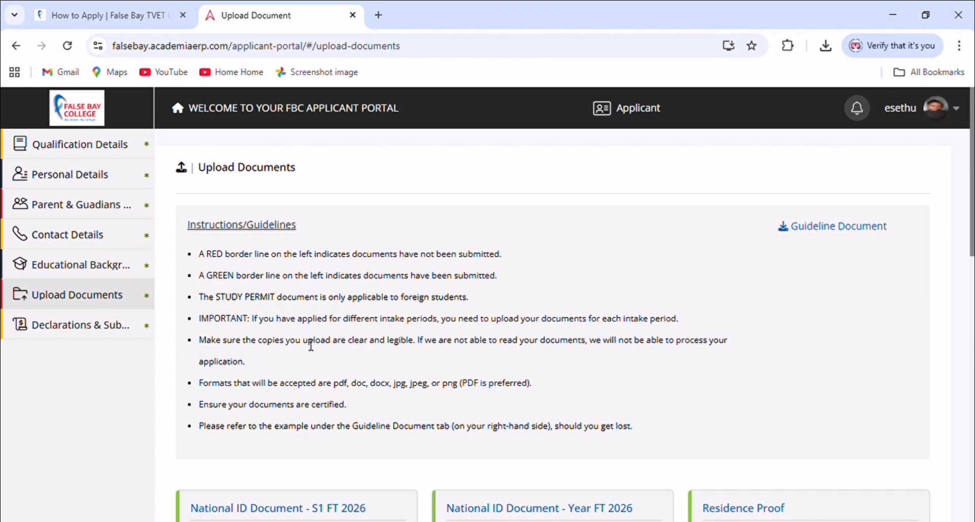
scroll(401, 412, down, 3)
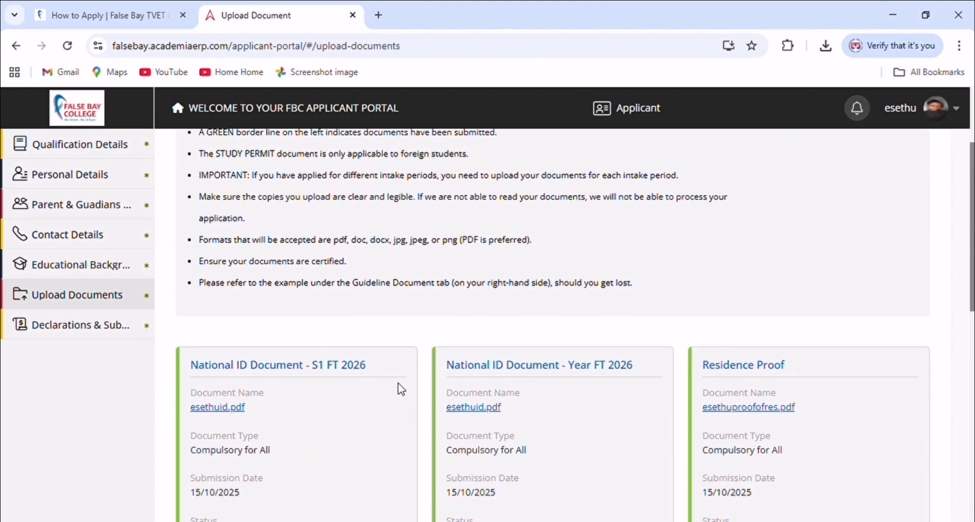
scroll(398, 387, up, 3)
scroll(407, 397, down, 4)
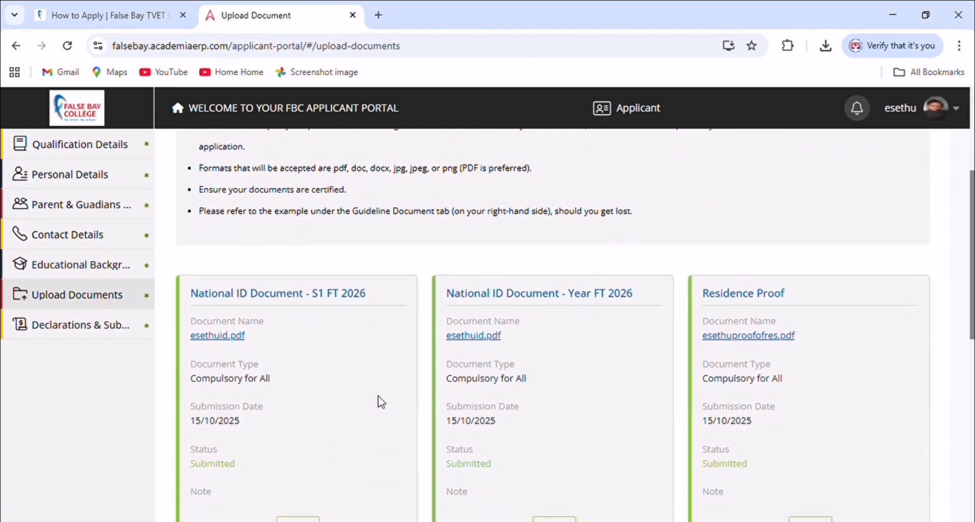
scroll(381, 402, down, 4)
scroll(381, 402, up, 5)
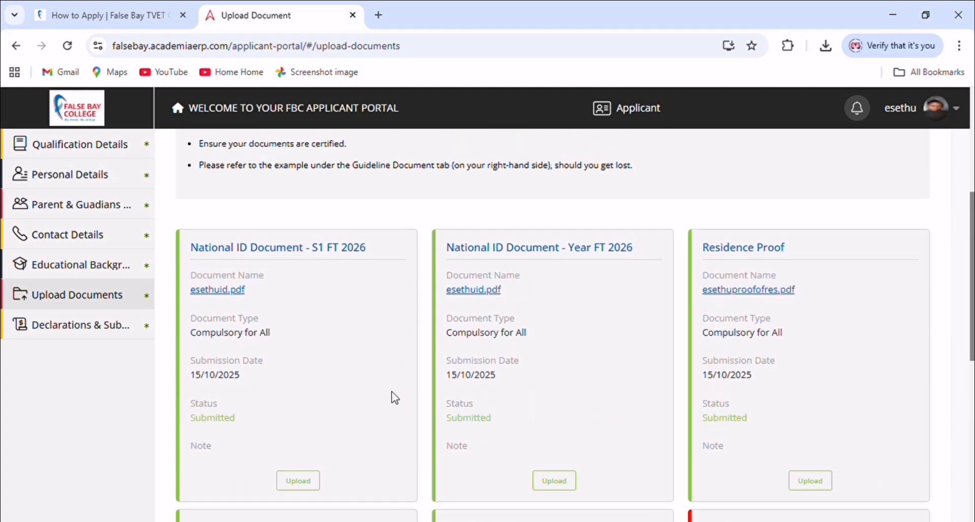
scroll(388, 396, up, 2)
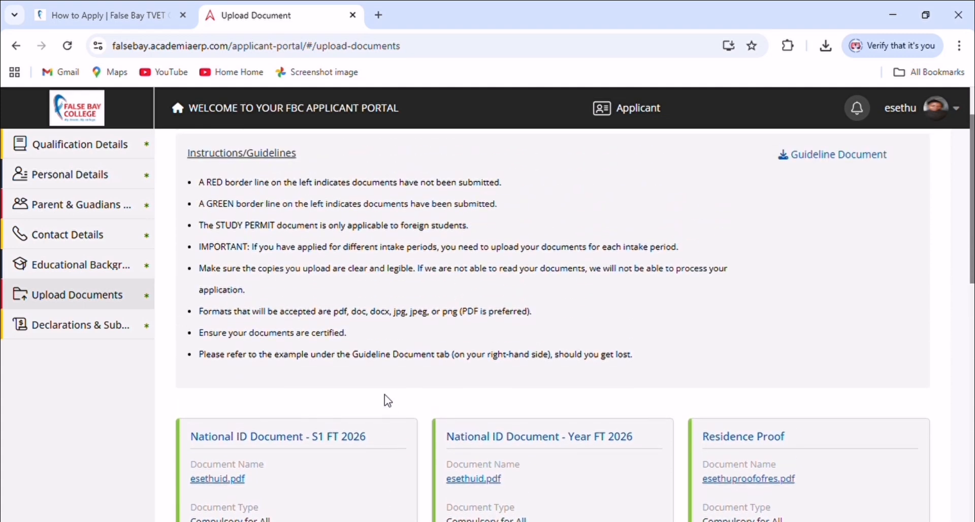
scroll(386, 398, up, 2)
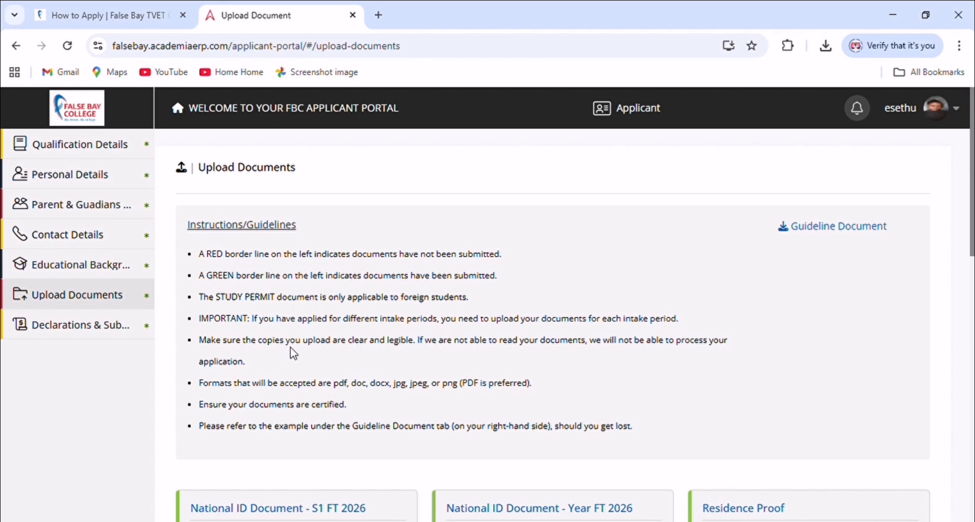
scroll(303, 336, down, 3)
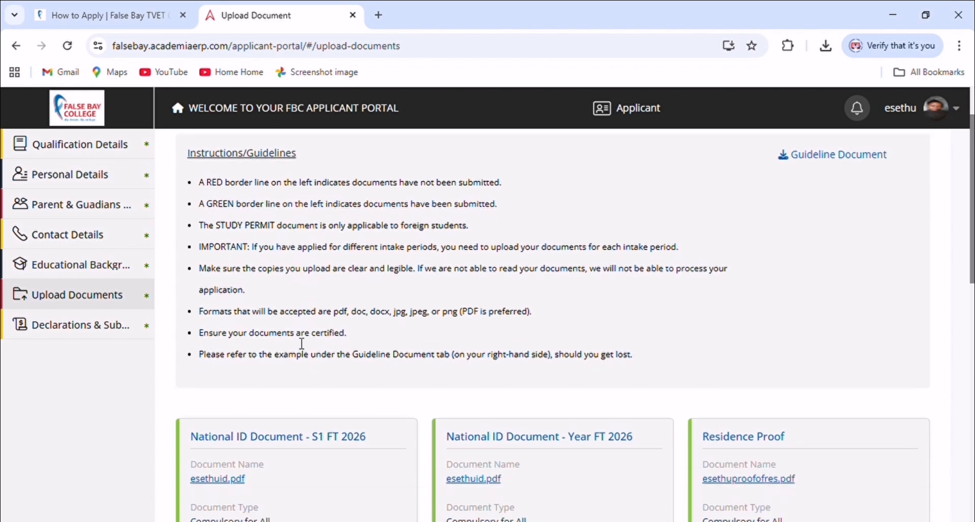
scroll(301, 355, down, 3)
scroll(297, 355, down, 3)
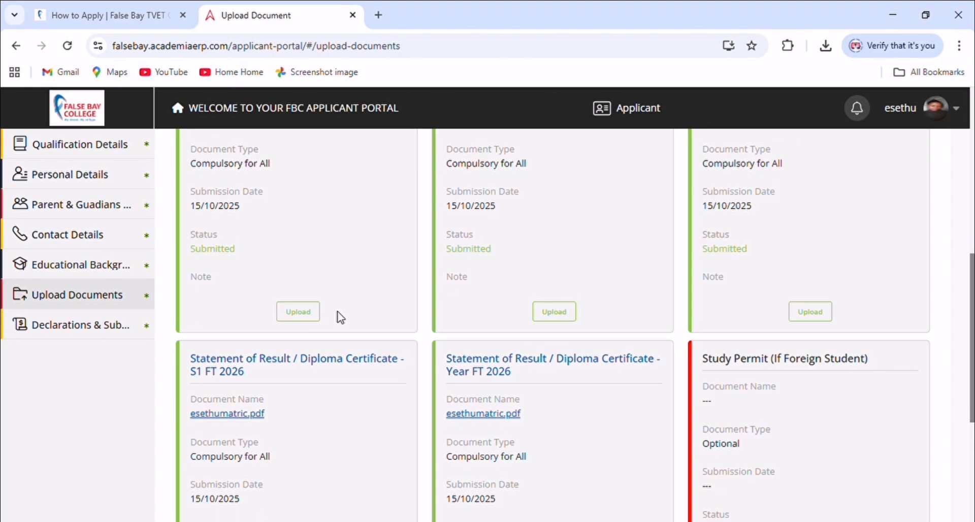
scroll(398, 326, down, 3)
scroll(395, 329, up, 3)
scroll(411, 325, down, 5)
scroll(396, 305, up, 15)
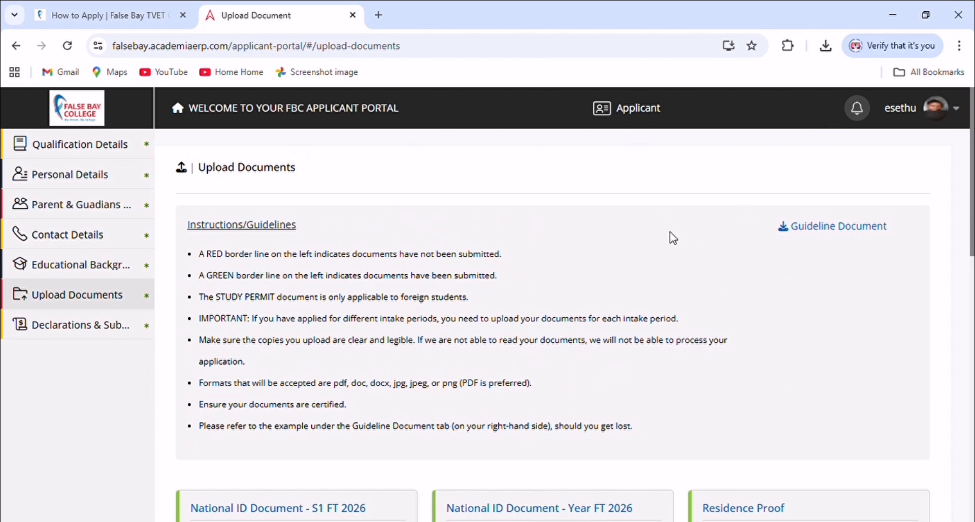
scroll(671, 234, down, 2)
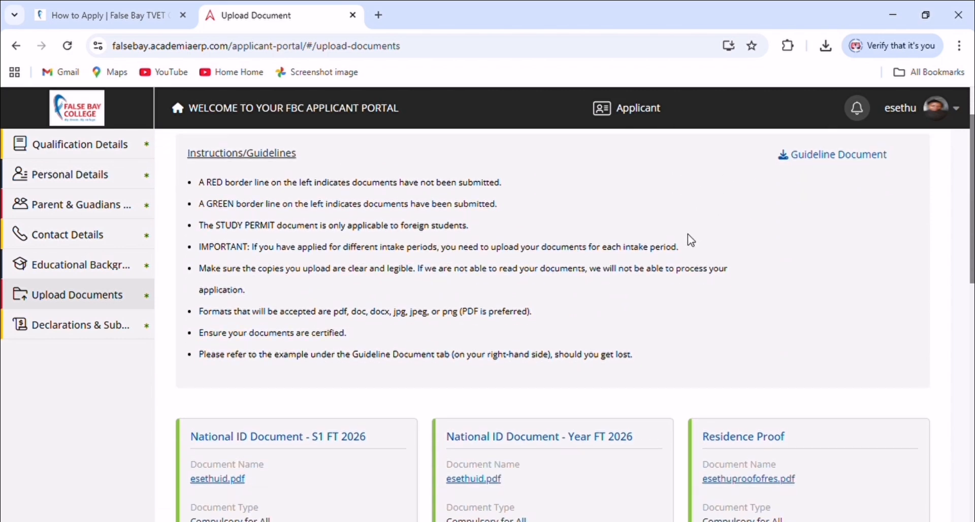
Go back to Qualification Details to review Management Assistant, Public Management and ECD Practitioner
click(90, 152)
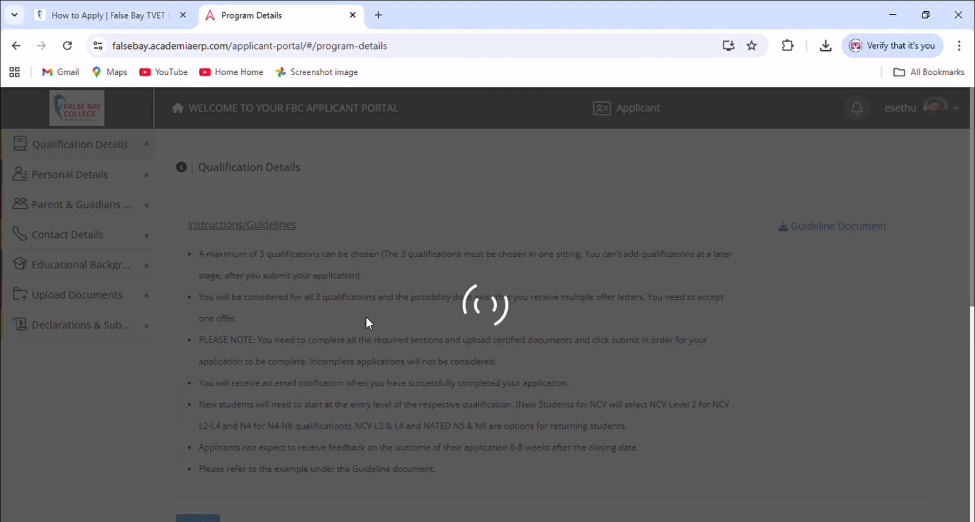
scroll(368, 326, down, 8)
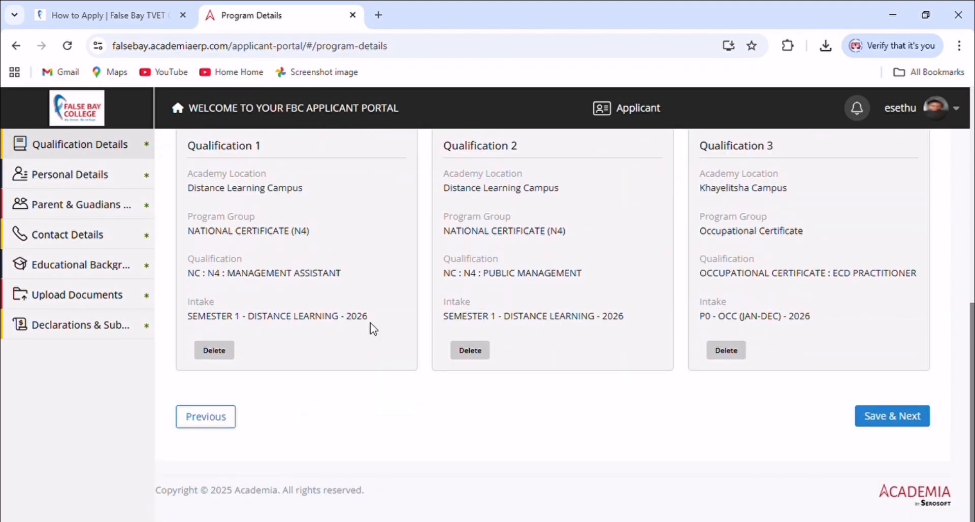
scroll(372, 327, up, 3)
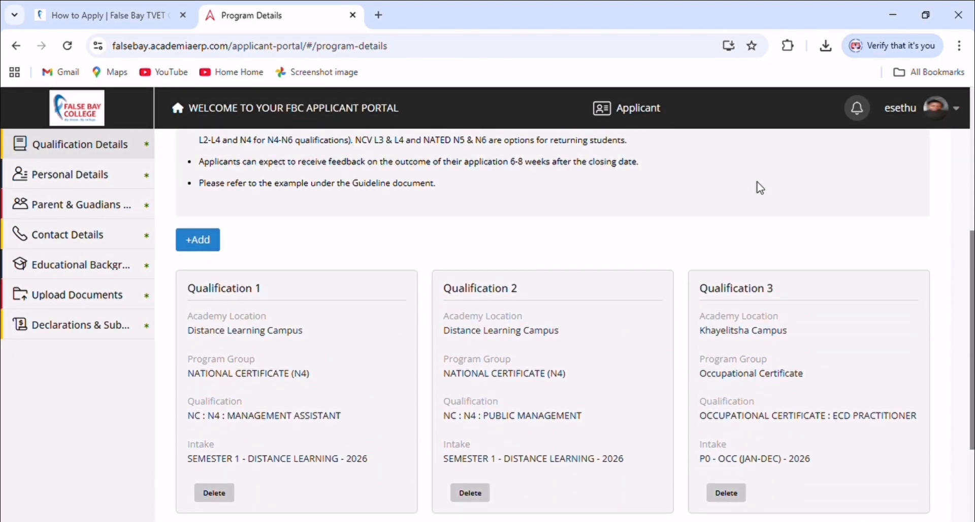